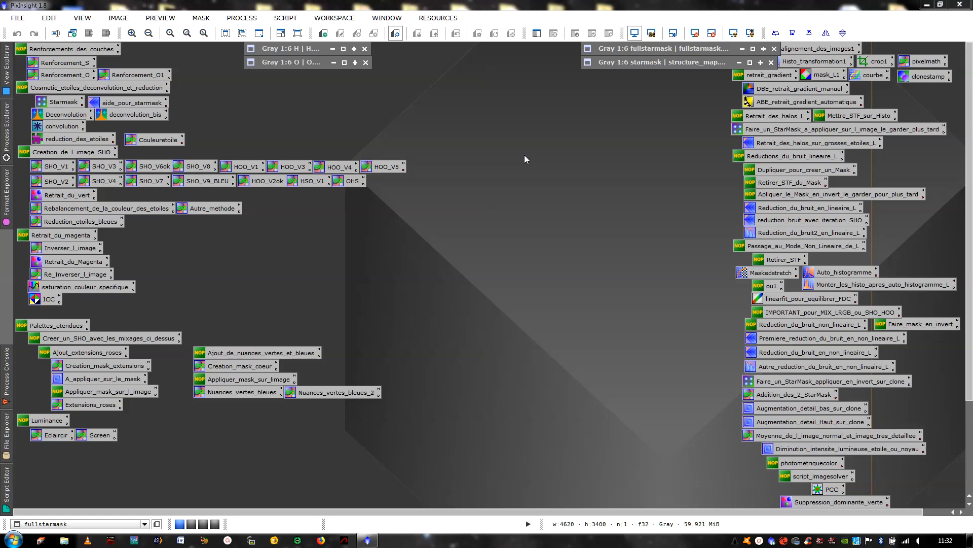
Expand the H and O images to view each one, and collapse both again
left_click(343, 49)
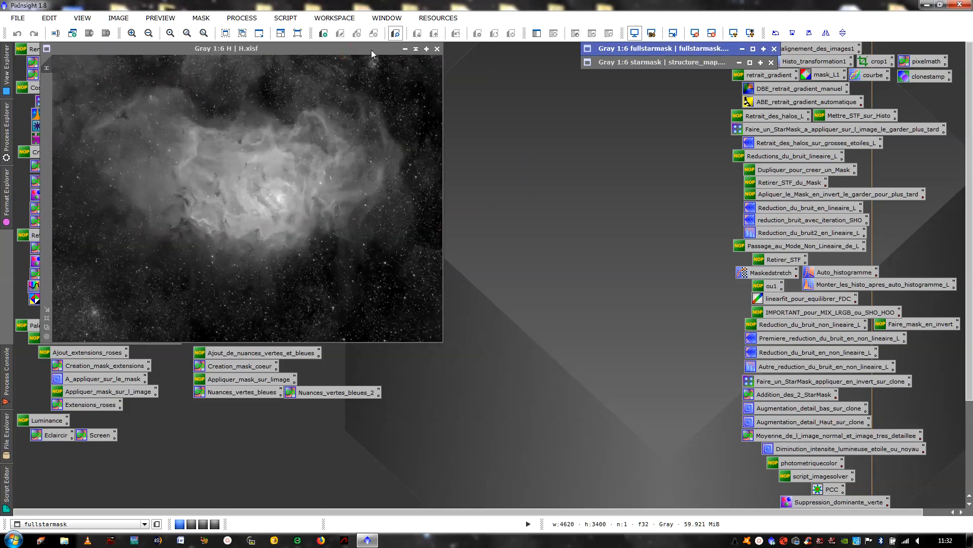
left_click_drag(371, 50, 387, 77)
left_click(345, 62)
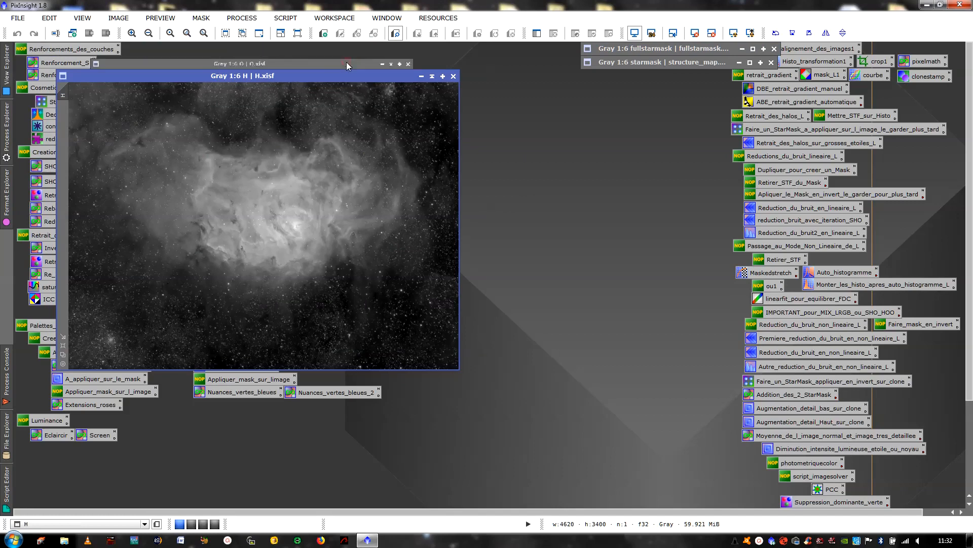
left_click_drag(350, 66, 376, 96)
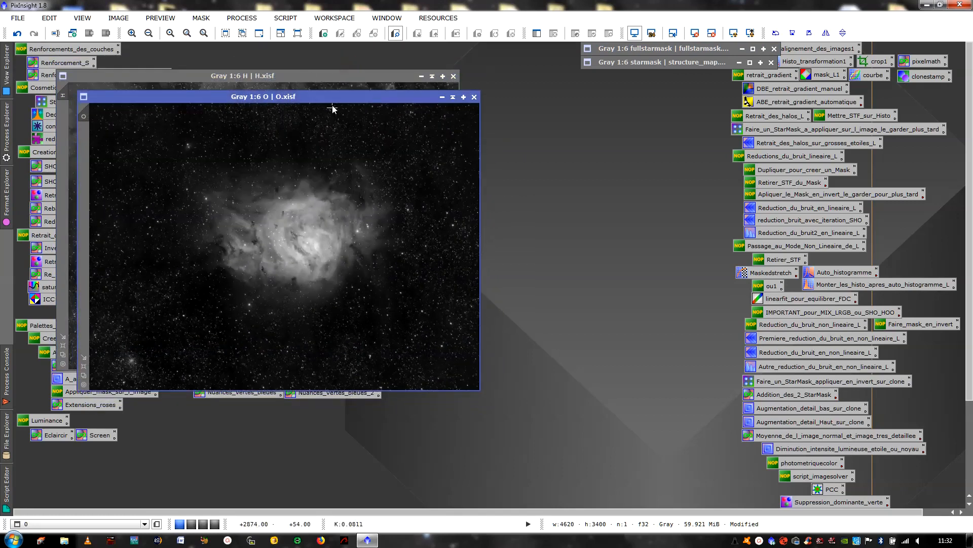
left_click(432, 76)
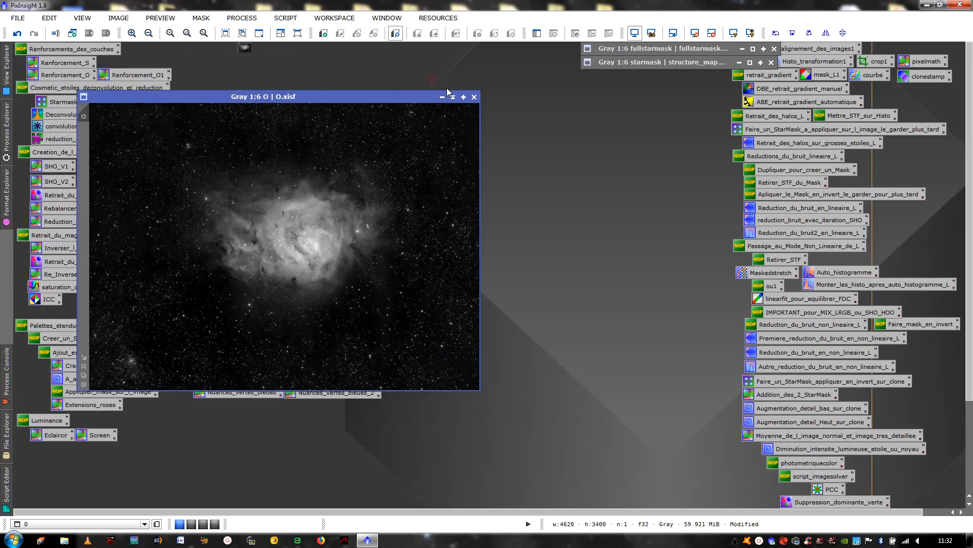
left_click(453, 97)
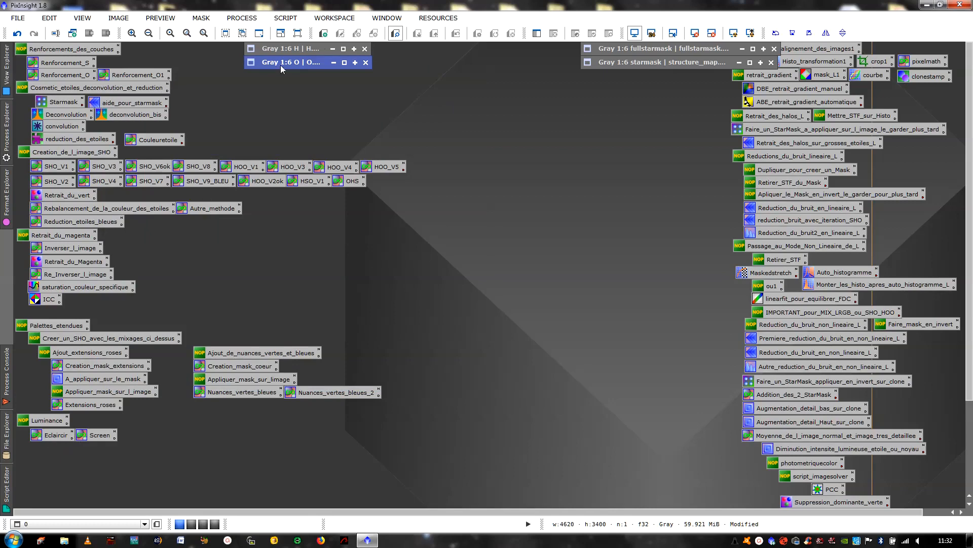
Compare the H and O images side by side, and collapse both windows
left_click(343, 48)
left_click(345, 63)
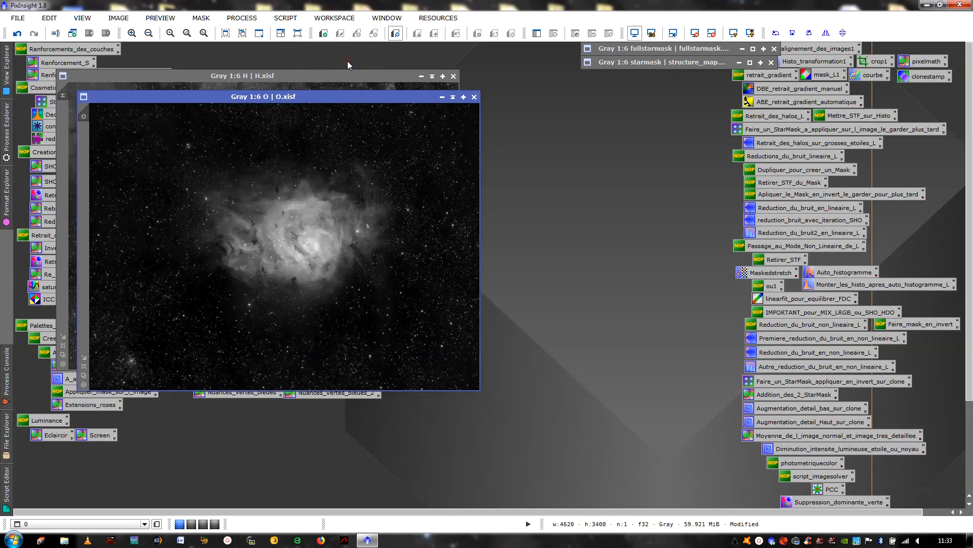
left_click_drag(347, 99, 737, 68)
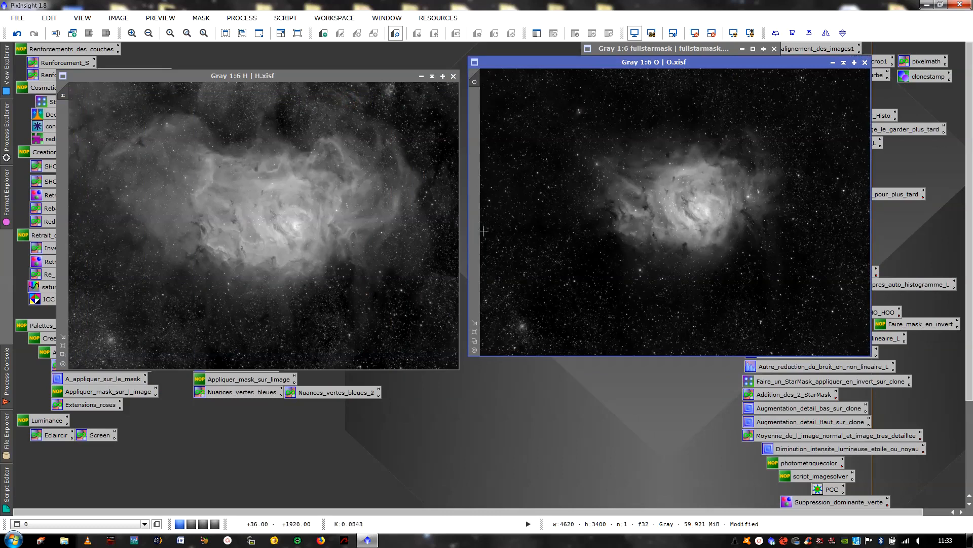
left_click(844, 62)
left_click(423, 79)
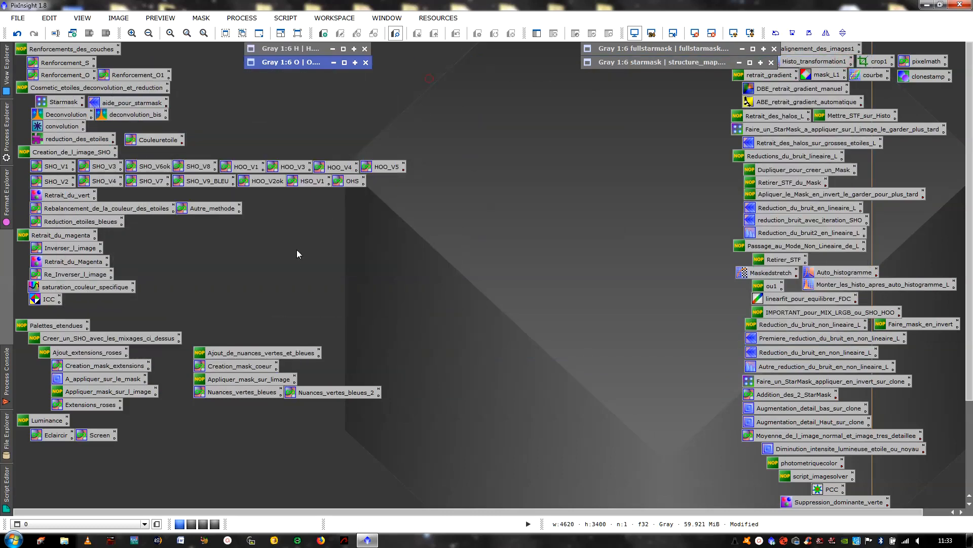
Load the saved Eclaircir PixelMath process, change its expression to Max((H*1),(O*1)), and run it to create the Luminance image
left_click(44, 439)
double_click(44, 439)
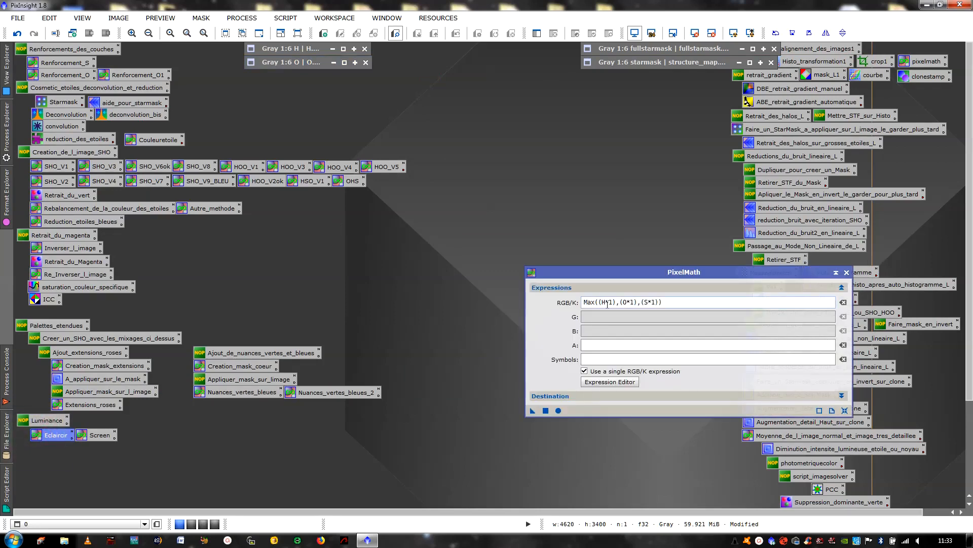
left_click(657, 302)
key("BackSpace")
key("BackSpace")
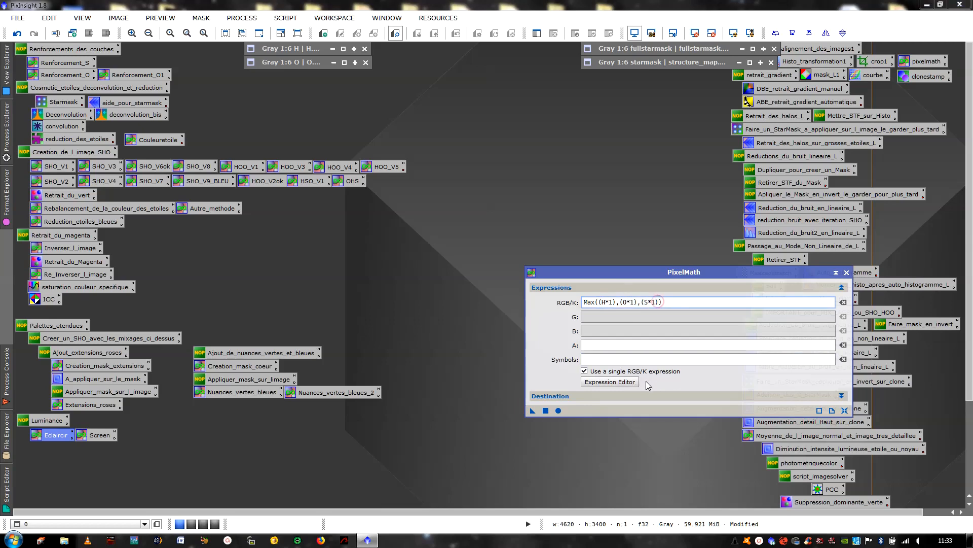
key("BackSpace")
key("BackSpace")
key("BackSpace")
left_click_drag(532, 410, 549, 410)
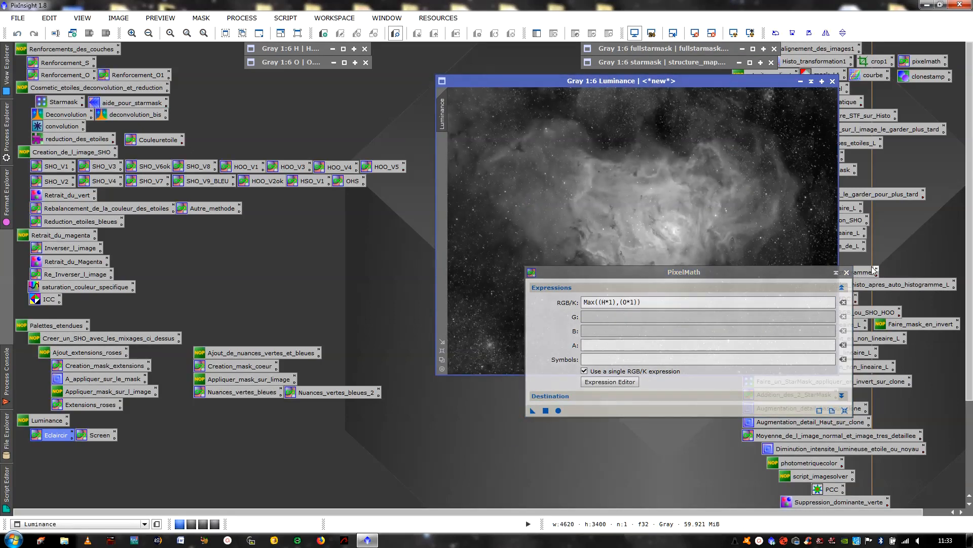
left_click(846, 272)
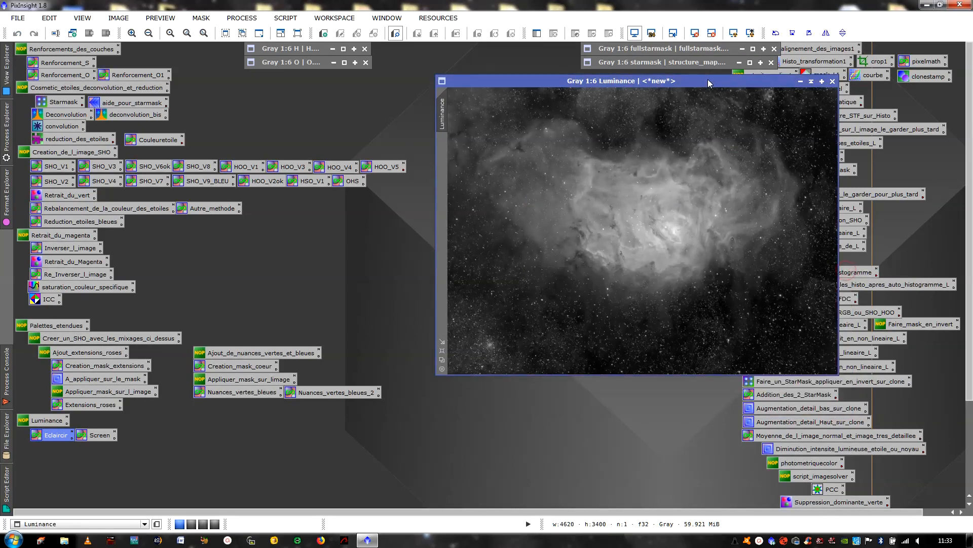
Enlarge the new Luminance image to 1:4 zoom and reposition its window within the workspace
left_click_drag(709, 82, 412, 98)
left_click(307, 62)
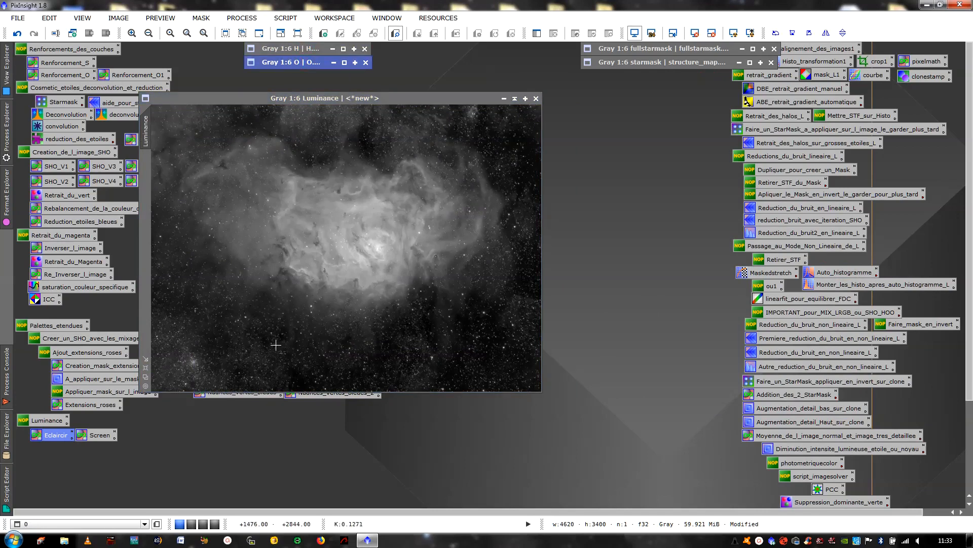
left_click(145, 368)
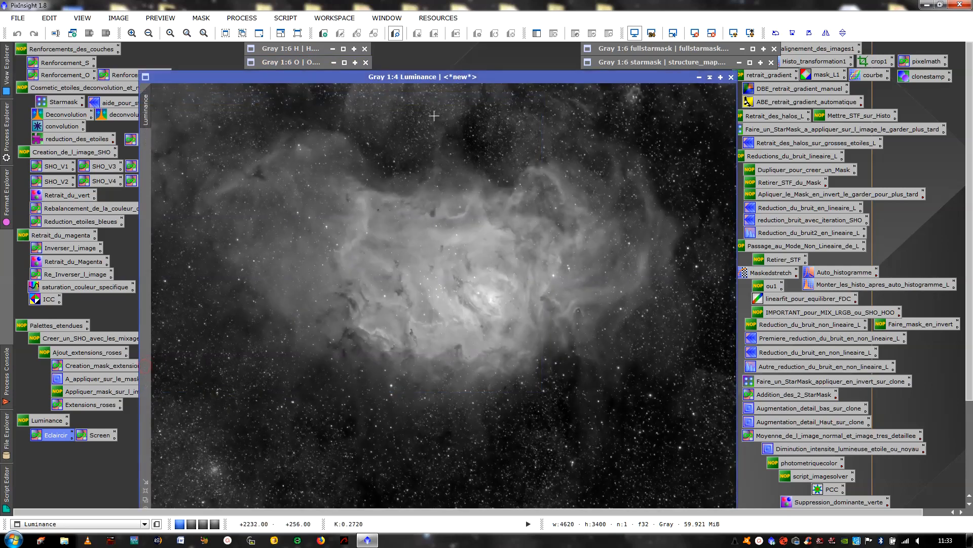
left_click_drag(451, 77, 429, 62)
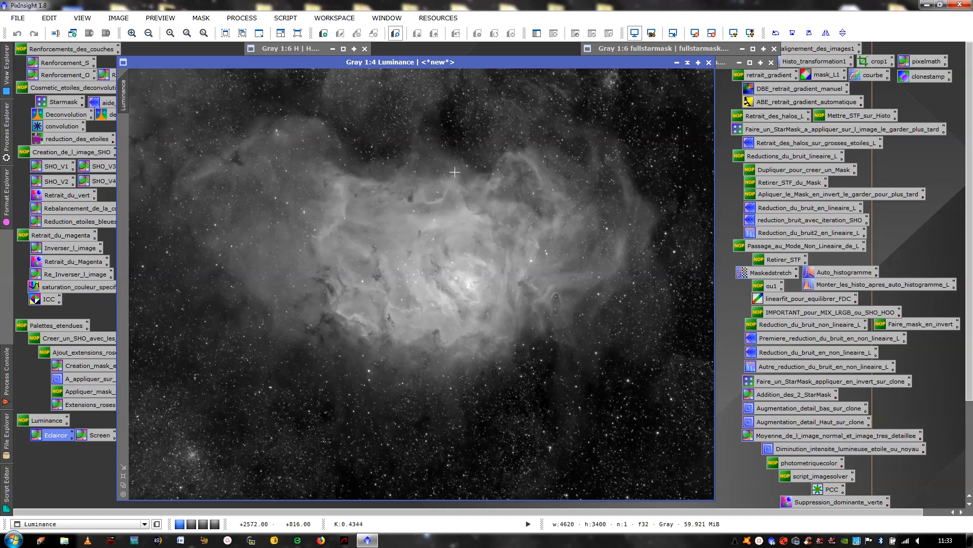
Expand the fullstarmask image to examine its stars, and collapse it again
left_click(709, 49)
left_click(743, 49)
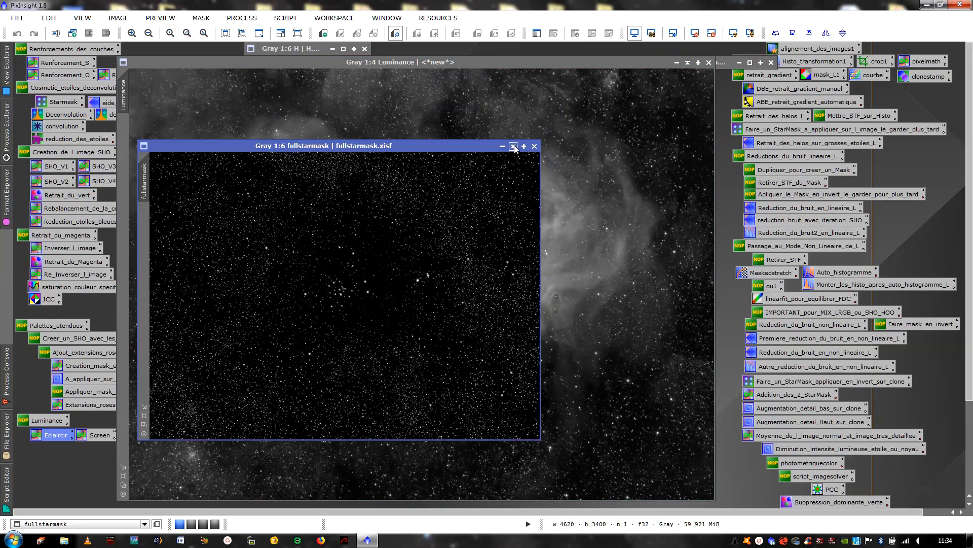
left_click(514, 146)
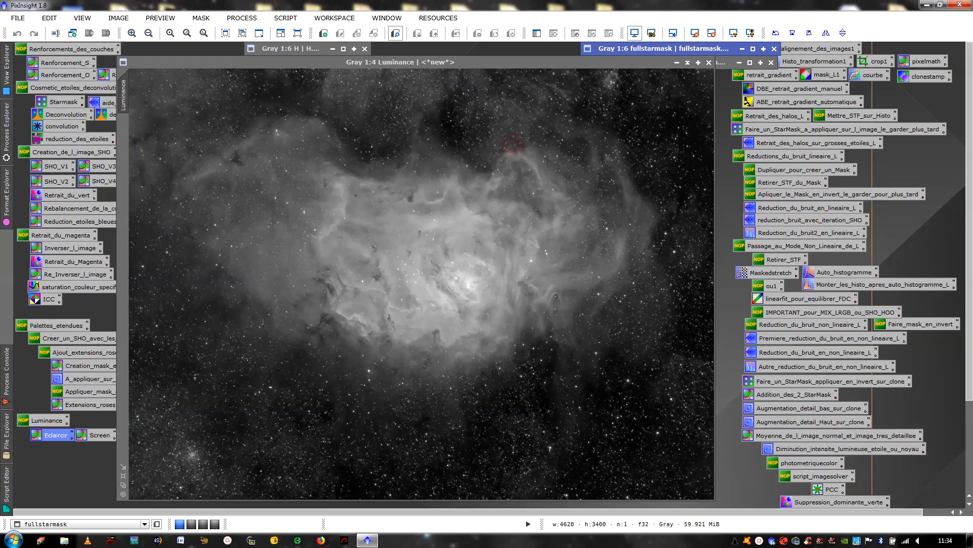
left_click(241, 19)
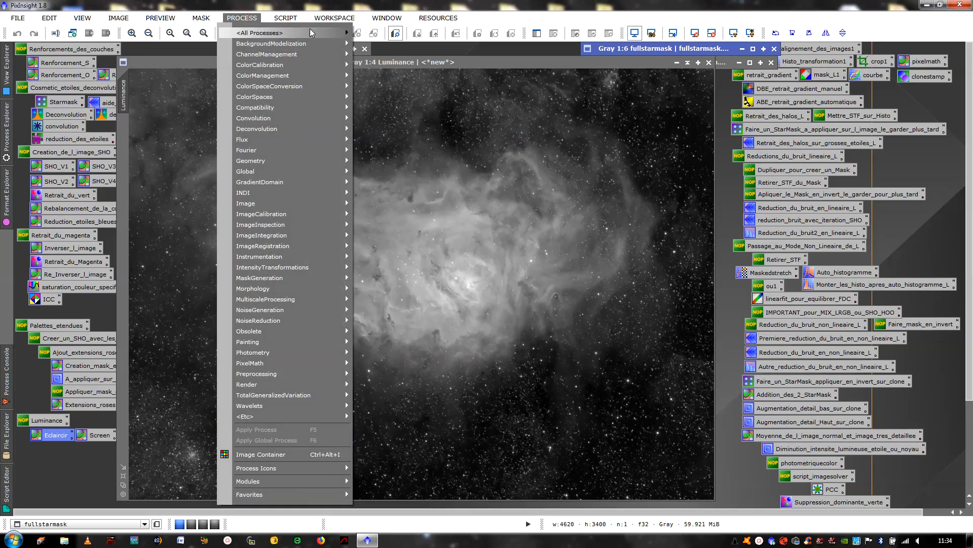
mouse_move(312, 33)
left_click(410, 387)
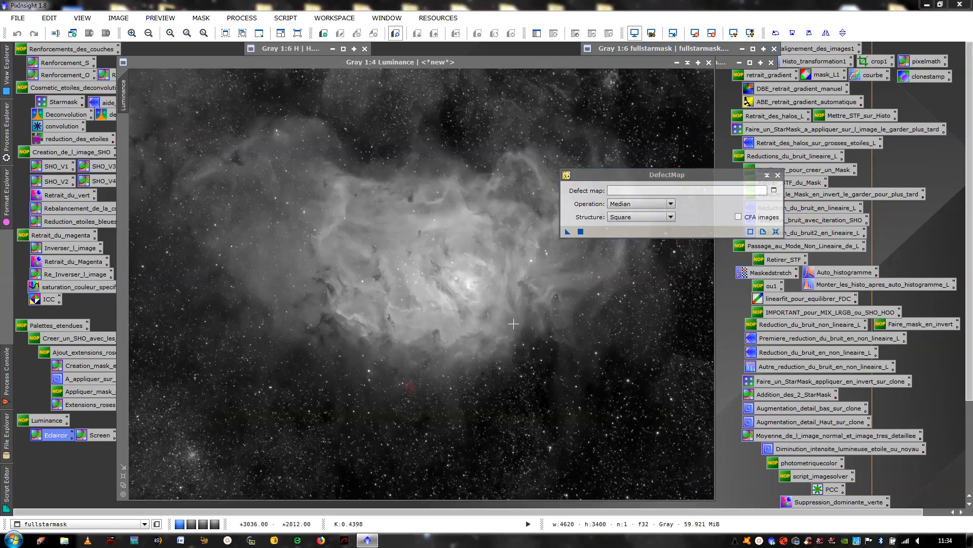
left_click(778, 176)
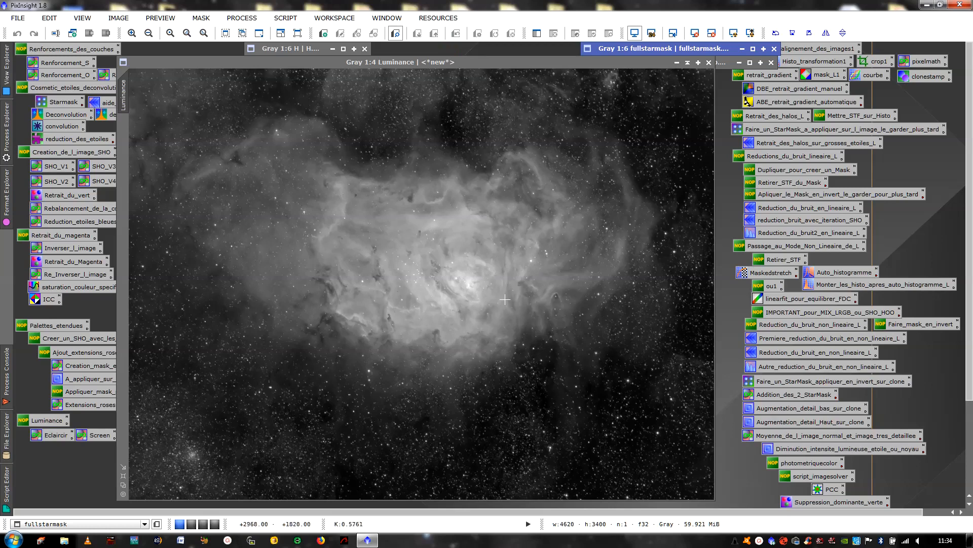
Bring the Luminance image forward and open the saved Rangeselection_masque_intensite process beside it
left_click(478, 226)
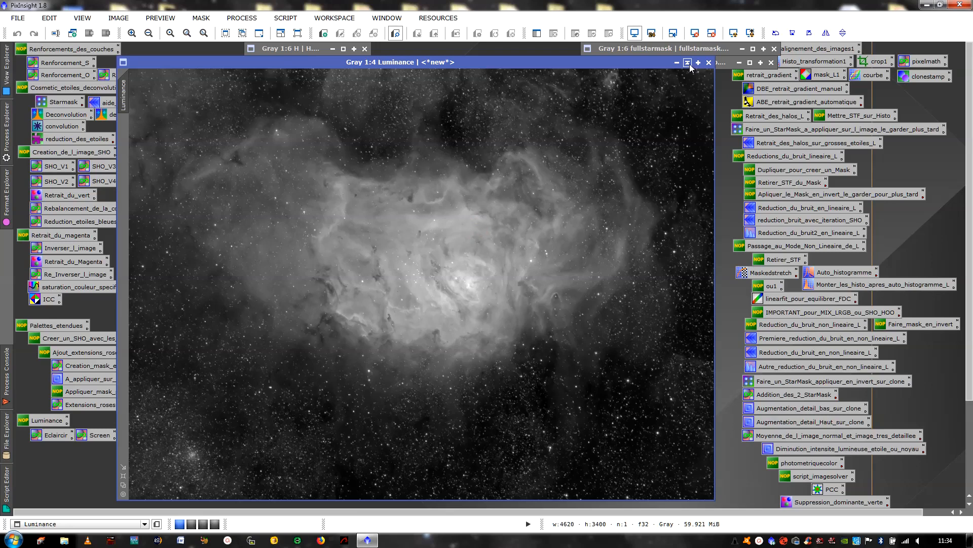
left_click_drag(596, 62, 517, 60)
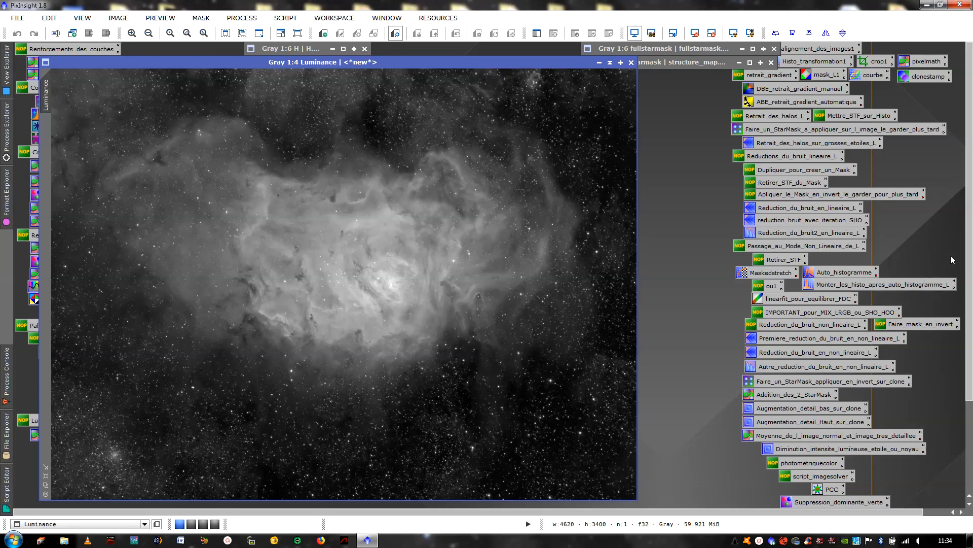
scroll(951, 259, "down", 2)
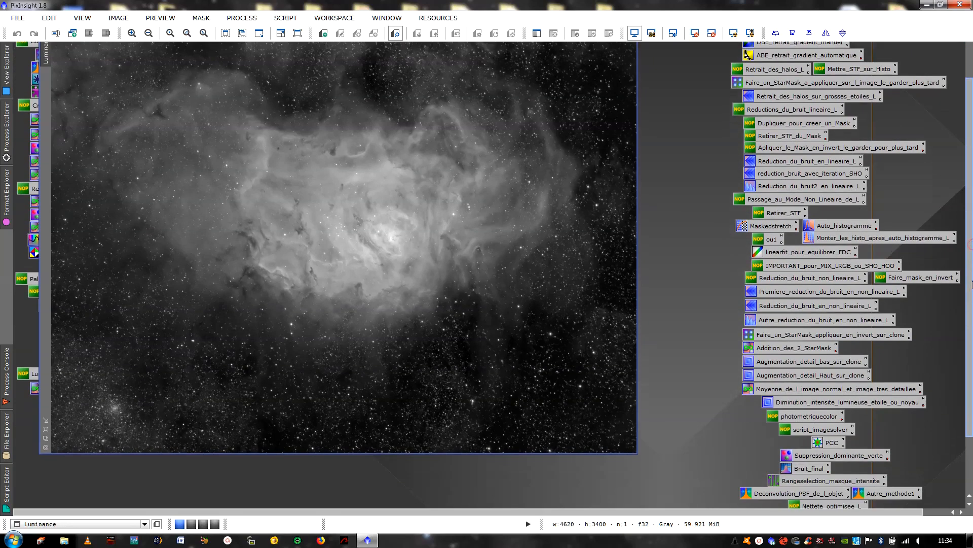
double_click(806, 481)
scroll(764, 324, "up", 2)
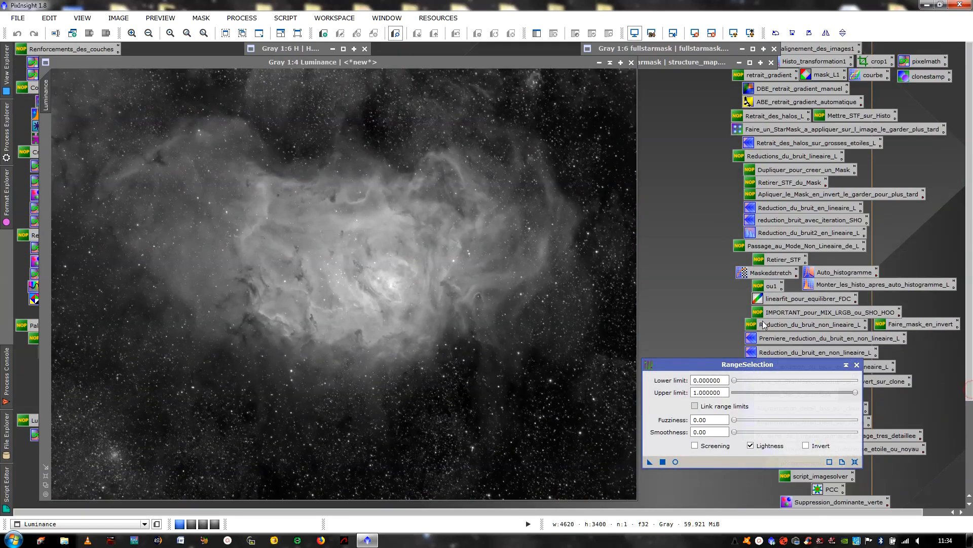
left_click_drag(695, 363, 708, 254)
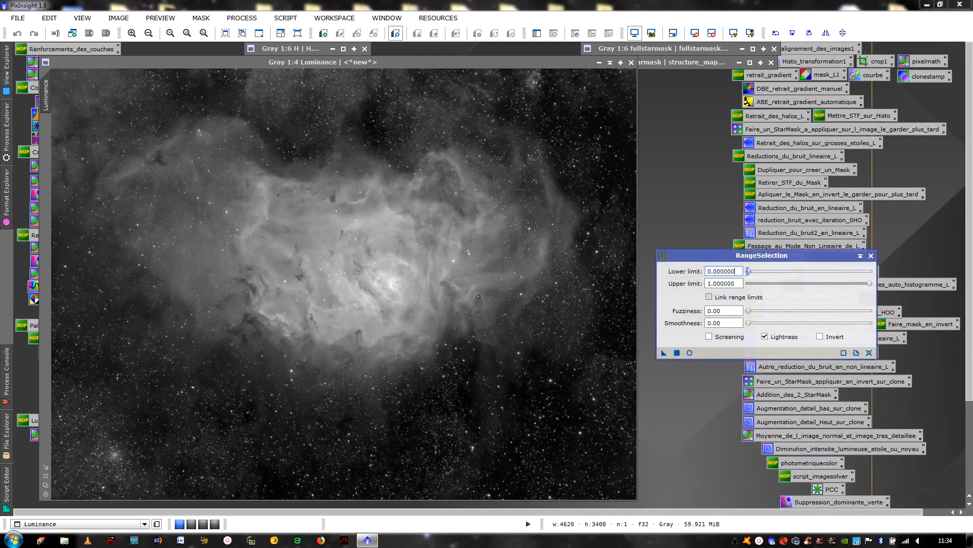
Enable Screening in RangeSelection and check its effect on the Luminance image in a real-time preview
left_click(689, 352)
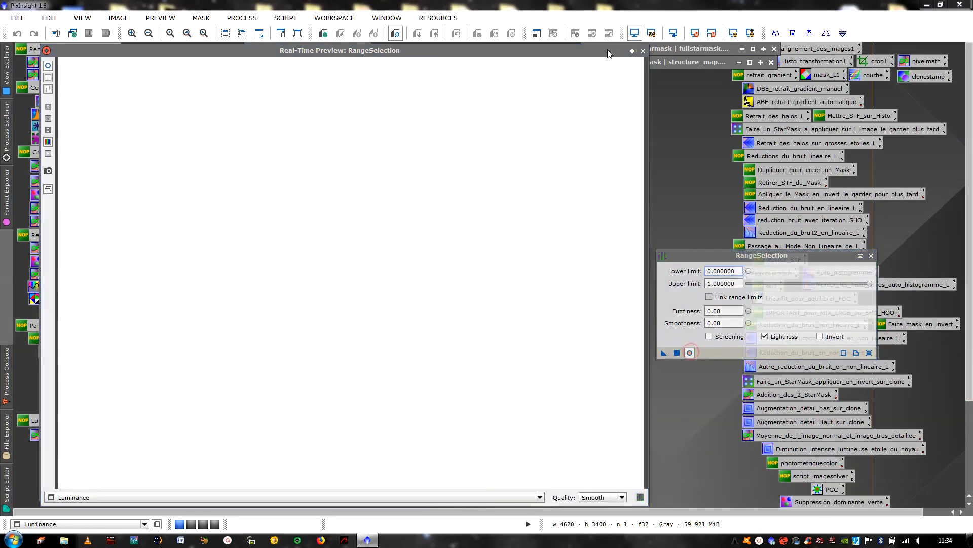
left_click(637, 53)
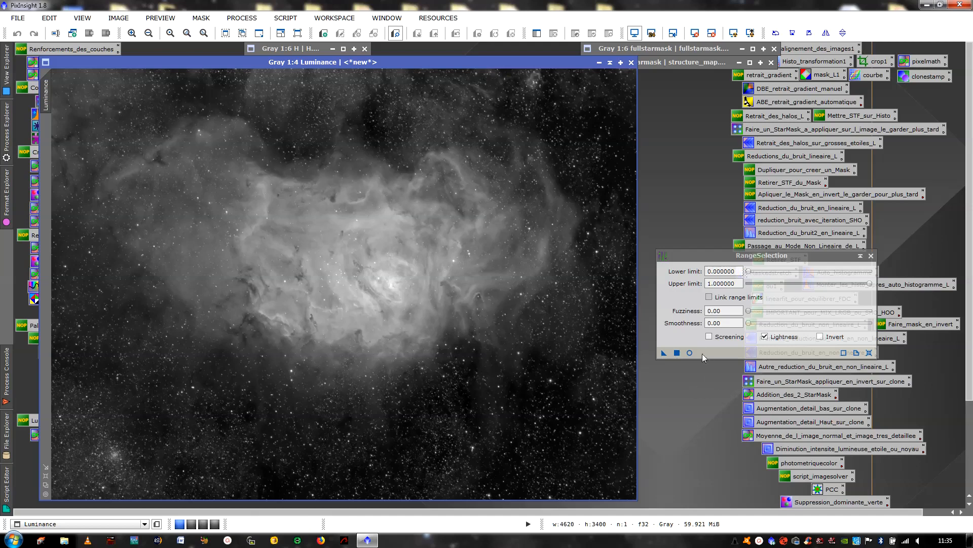
left_click(689, 352)
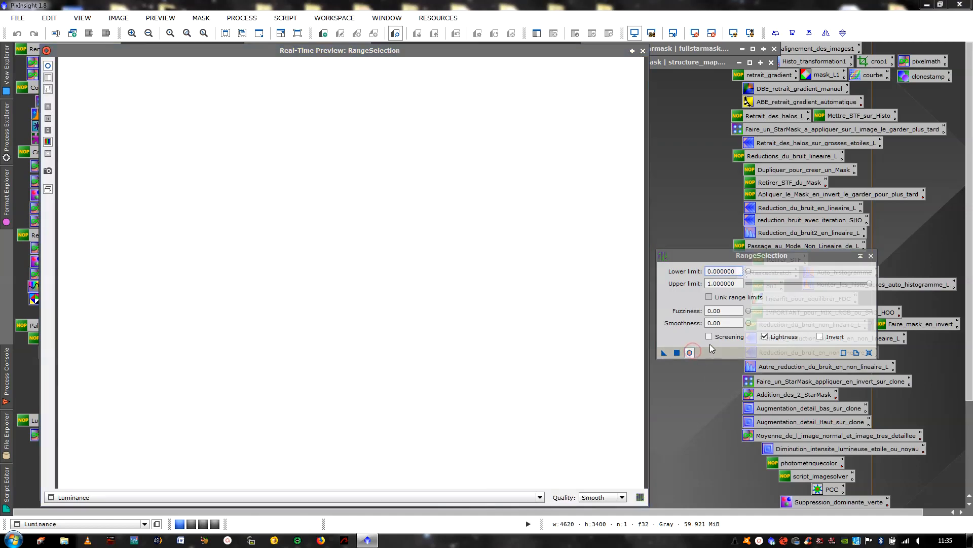
left_click(709, 336)
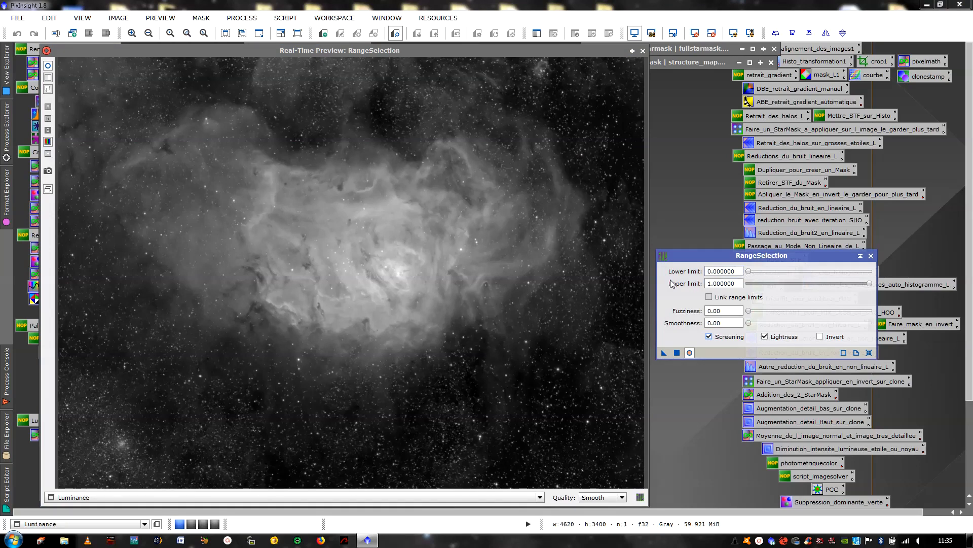
left_click(750, 272)
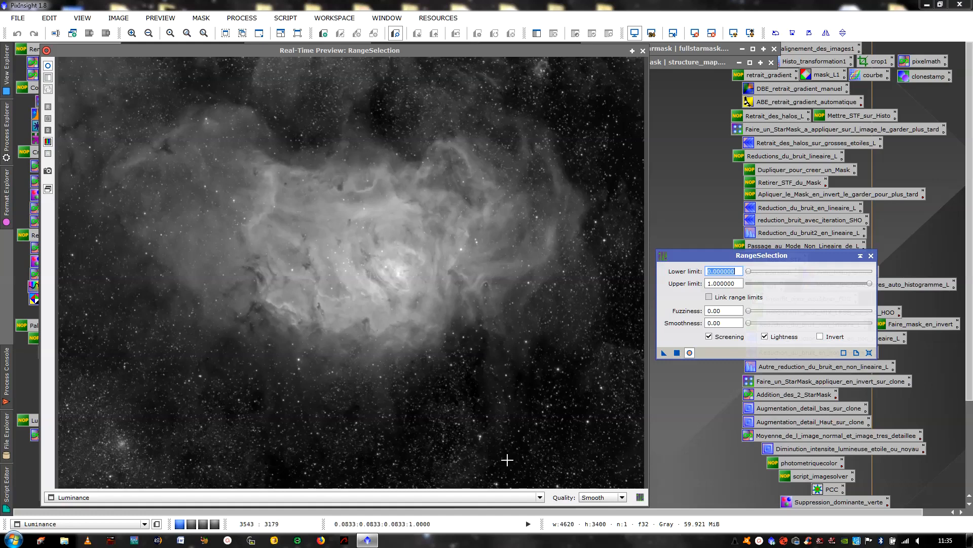
left_click(642, 51)
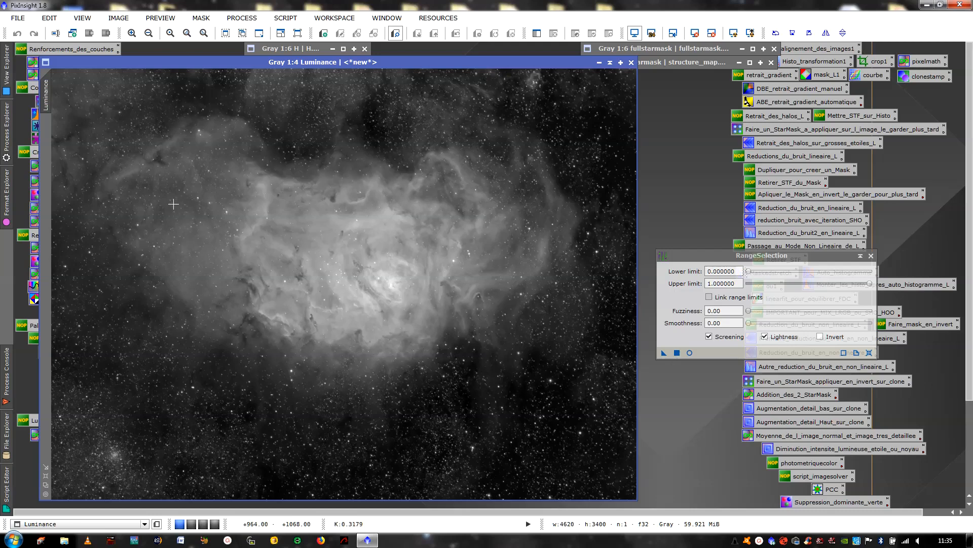
Set the RangeSelection lower limit to 0.18 and preview the range mask on the Luminance image in real time
scroll(191, 244, "up", 2)
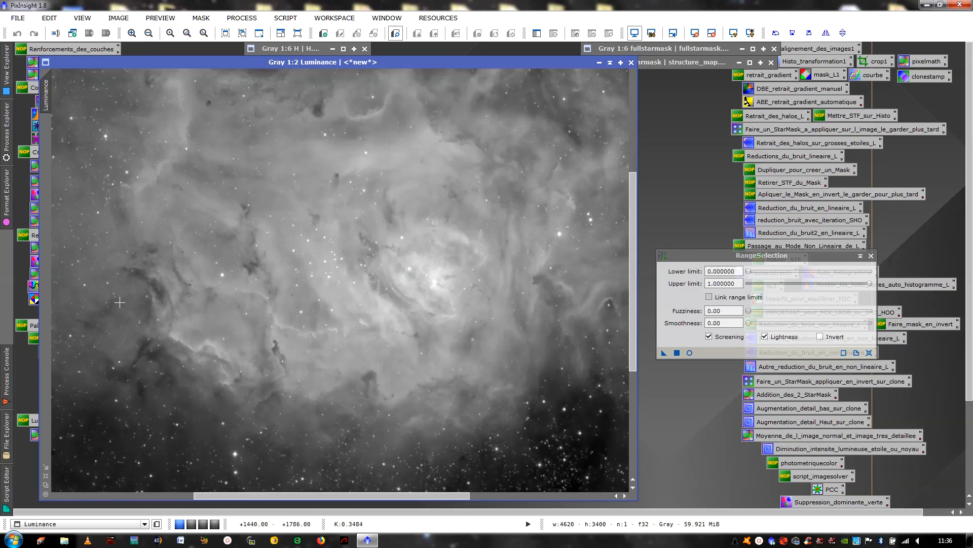
scroll(119, 302, "down", 2)
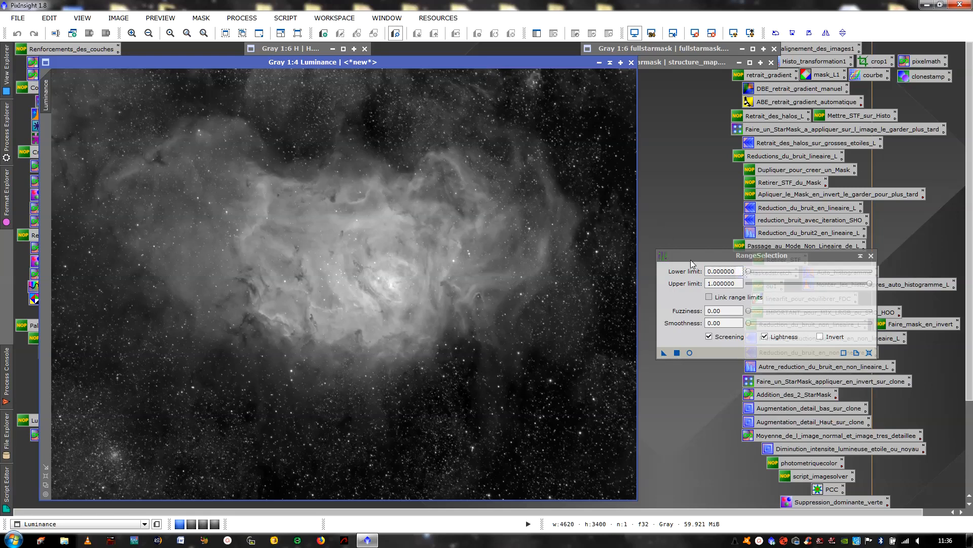
left_click(716, 271)
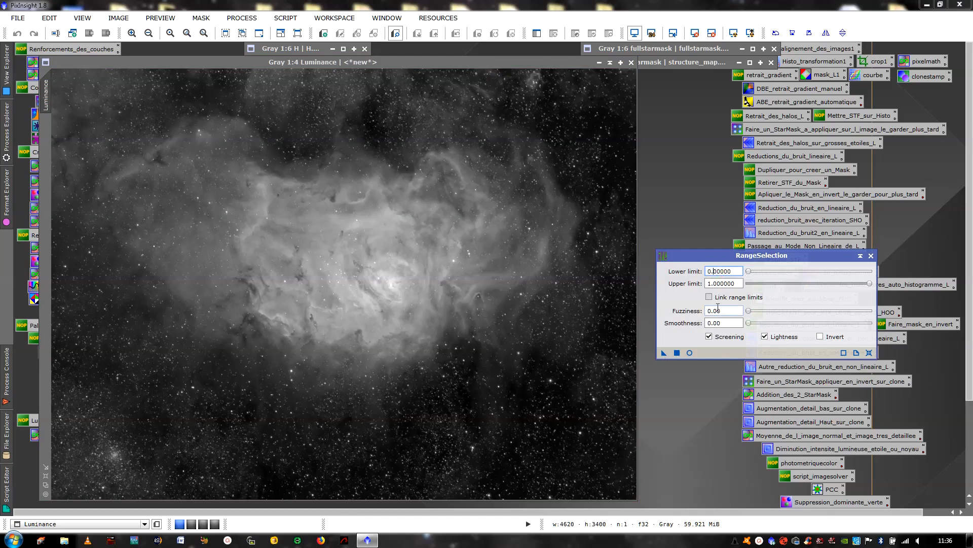
left_click(694, 352)
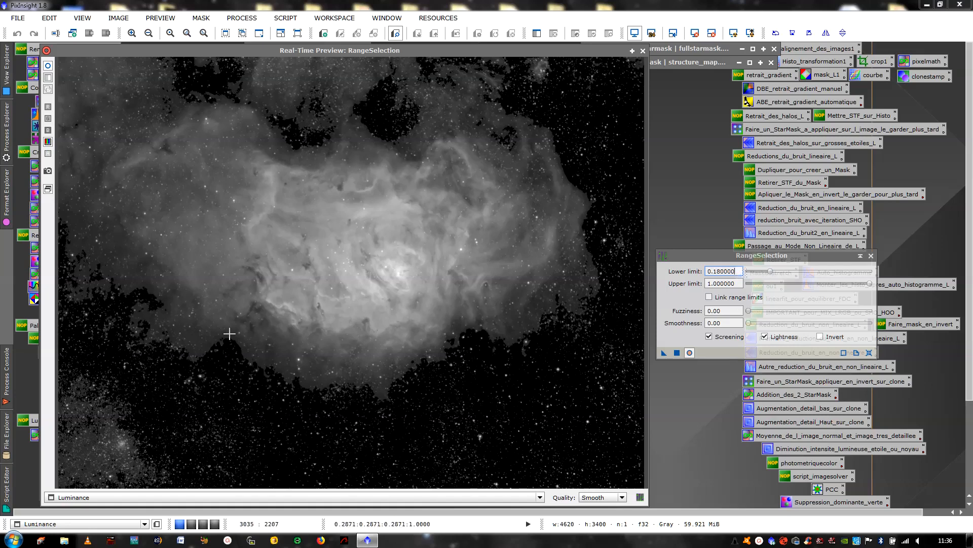
Set the RangeSelection lower limit to 0.18 and smoothness to 57.5, with Screening disabled, while previewing on Luminance
mouse_move(772, 273)
left_mouse_down()
mouse_move(780, 276)
mouse_move(769, 275)
left_mouse_up()
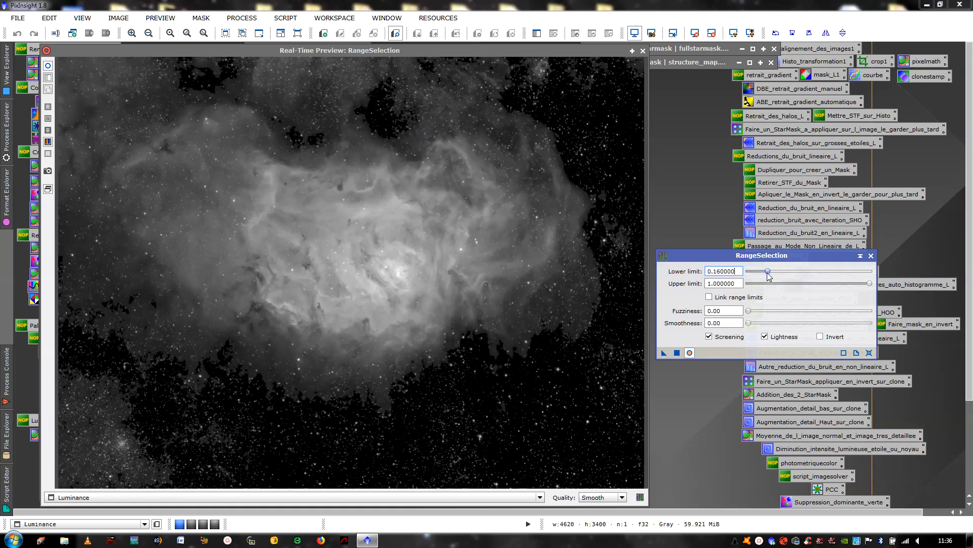
left_click(721, 270)
key("BackSpace")
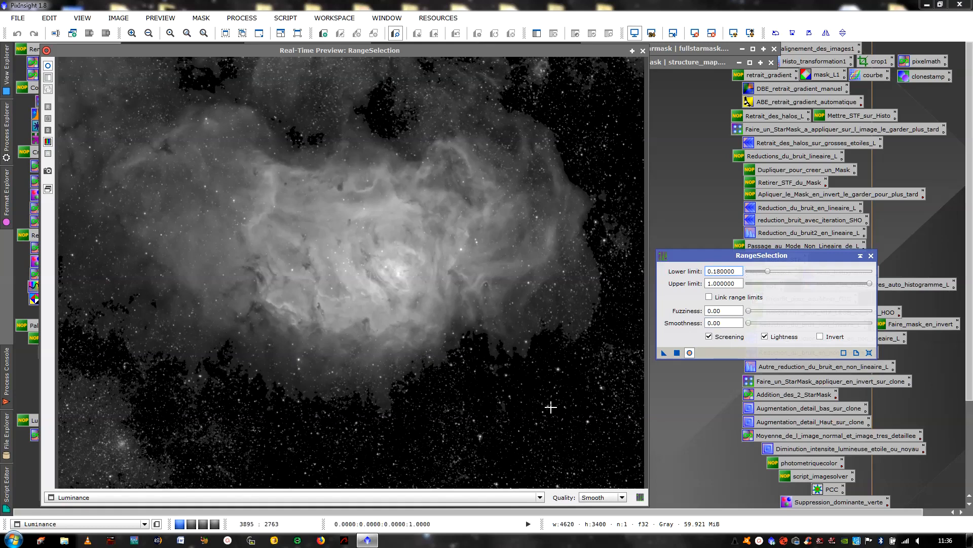
left_click_drag(749, 325, 817, 321)
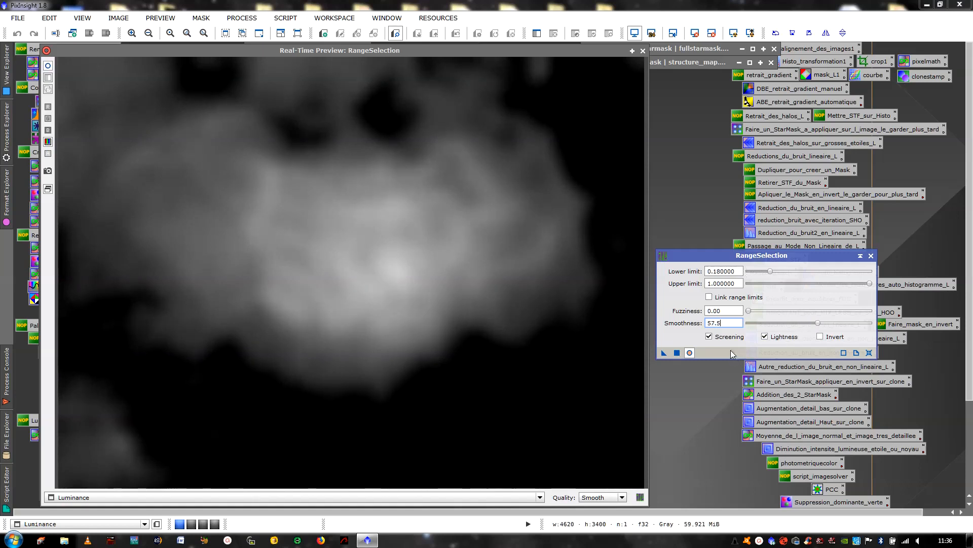
left_click(710, 337)
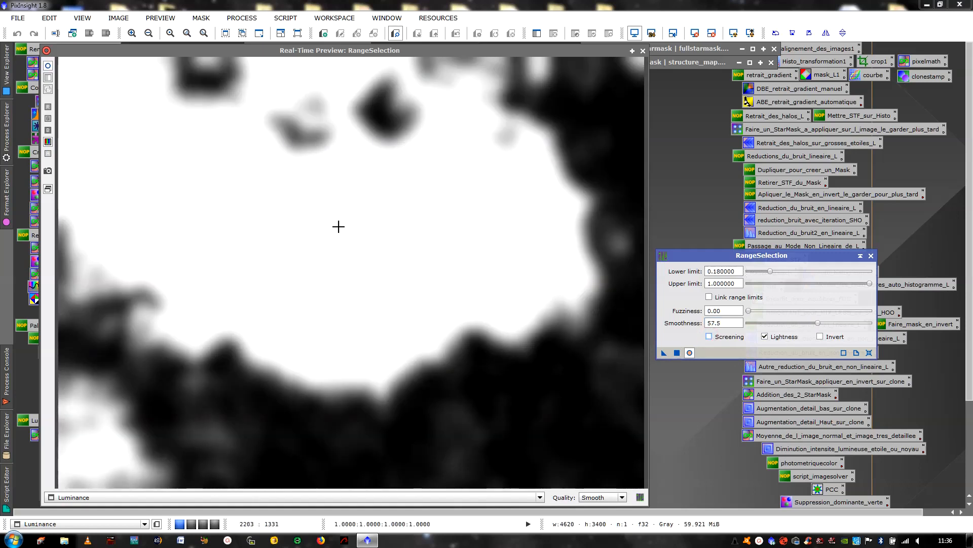
Generate the range mask image from Luminance, then close the real-time preview and RangeSelection
left_click(677, 353)
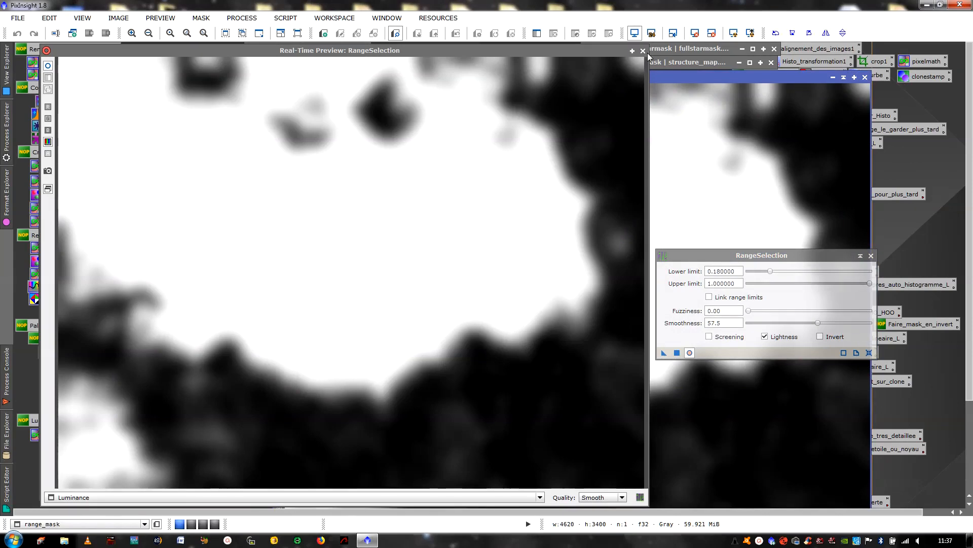
left_click(643, 51)
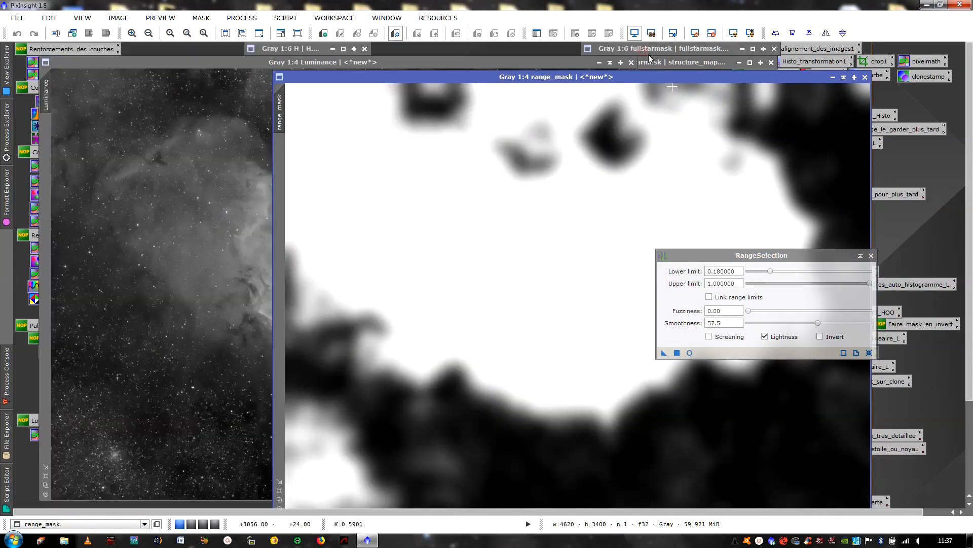
left_click(871, 255)
mouse_move(659, 78)
left_mouse_down()
mouse_move(414, 62)
mouse_move(495, 71)
left_mouse_up()
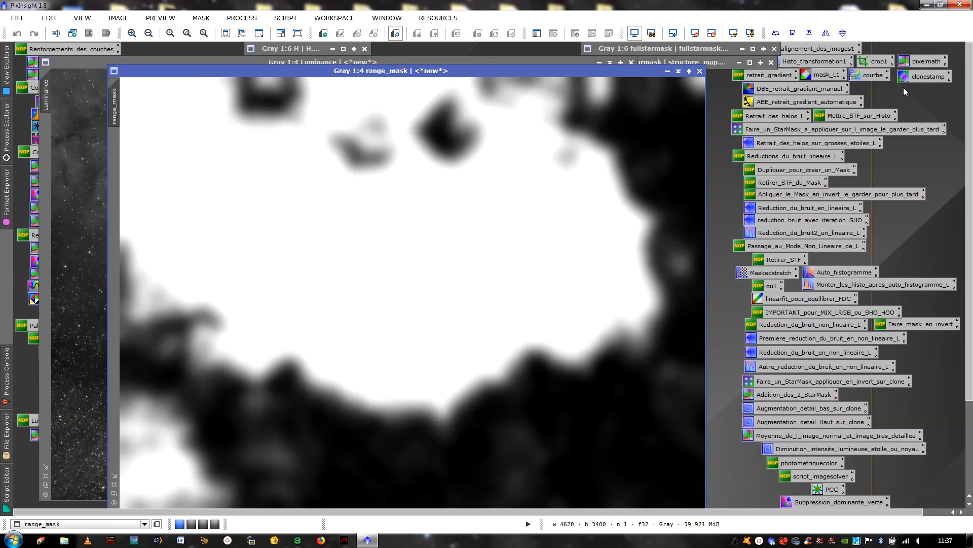
Create a new image in PixelMath with the expression range_mask-Luminance*0.8
double_click(917, 65)
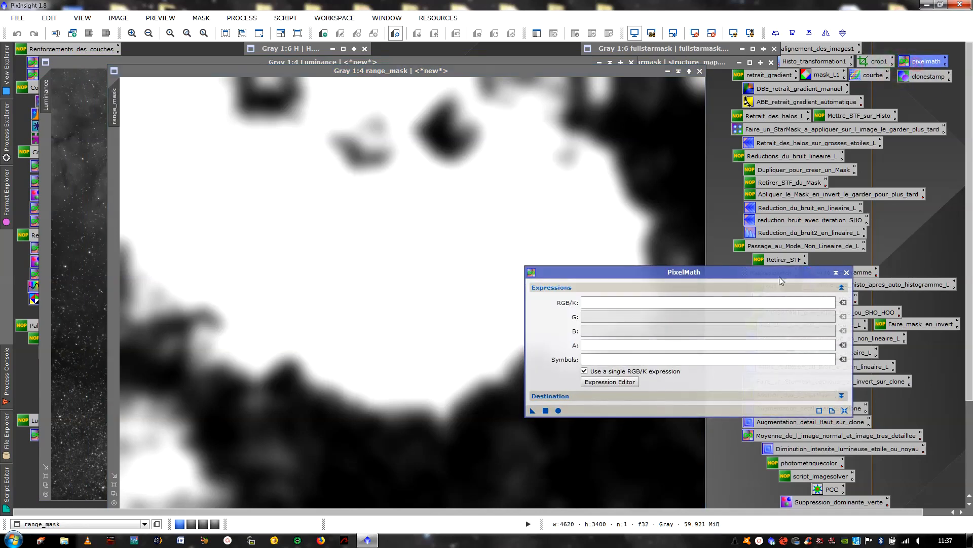
left_click(624, 304)
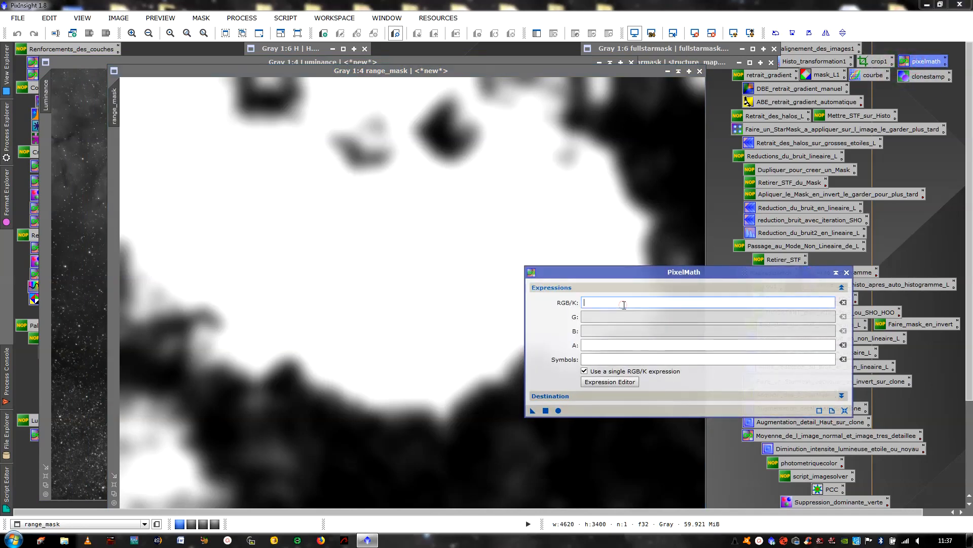
left_click(613, 384)
left_click(648, 174)
double_click(631, 178)
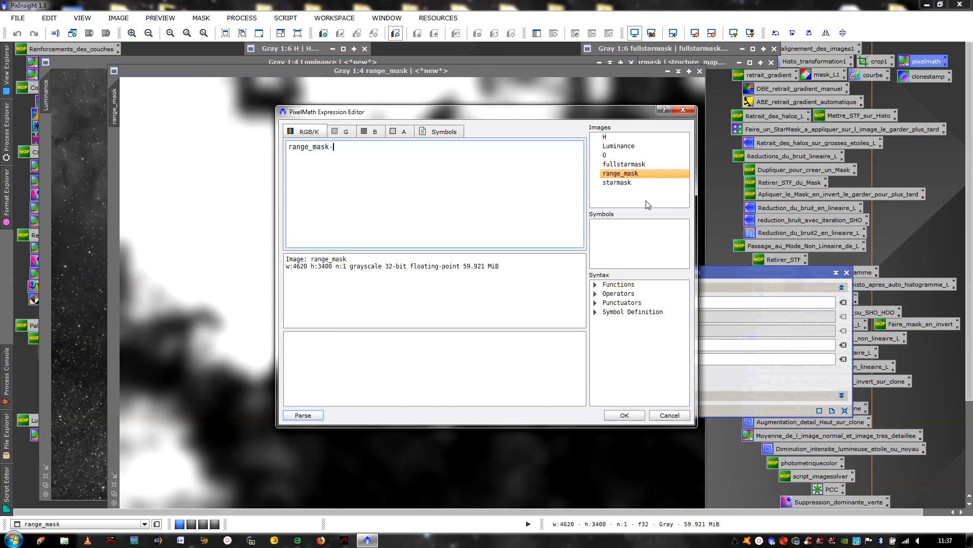
double_click(619, 146)
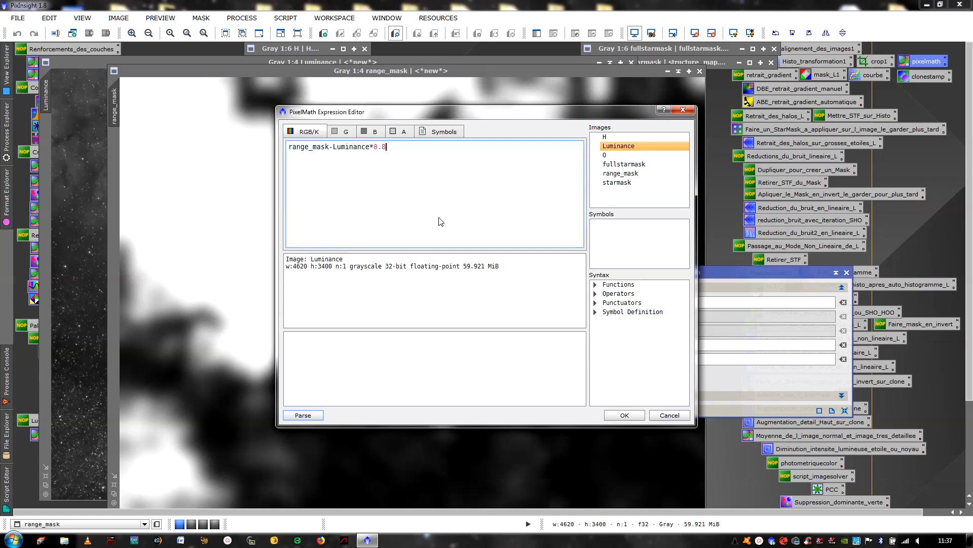
left_click(623, 416)
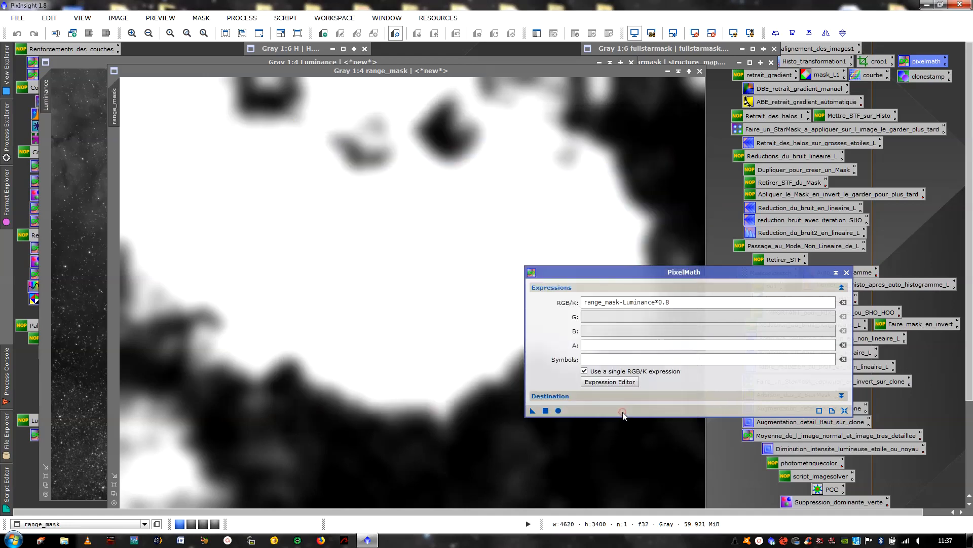
left_click(546, 409)
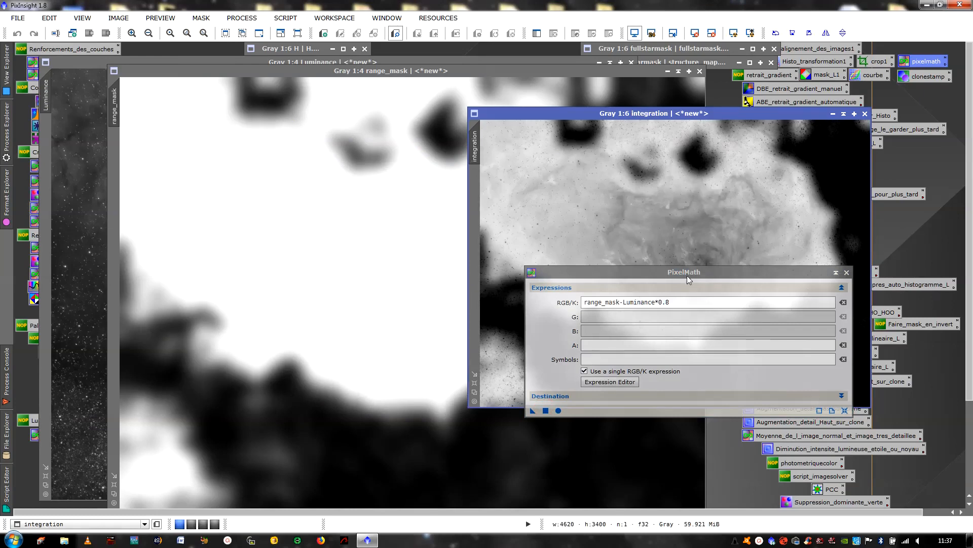
Close the range_mask image and PixelMath, and place the subtracted mask image over the Luminance image
left_click(701, 72)
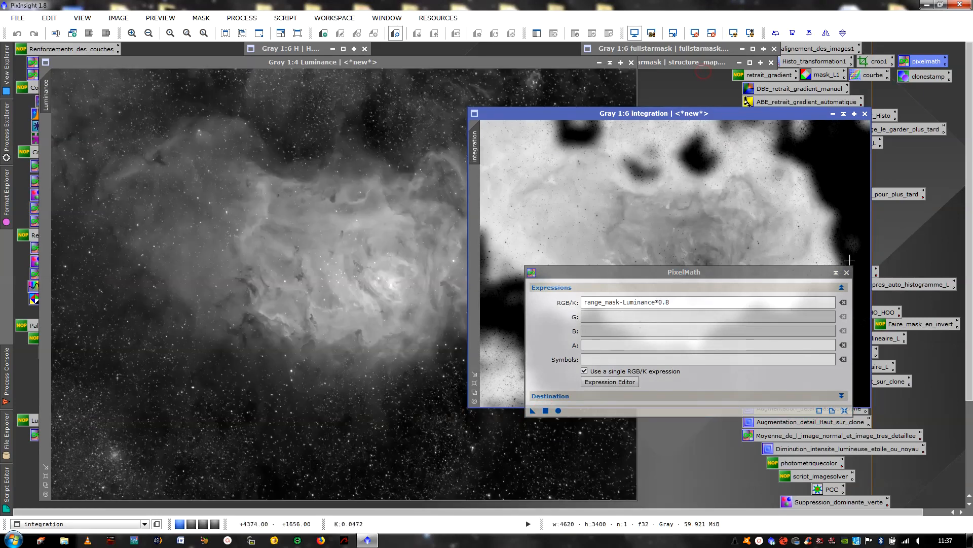
left_click(847, 272)
left_click_drag(757, 111, 508, 133)
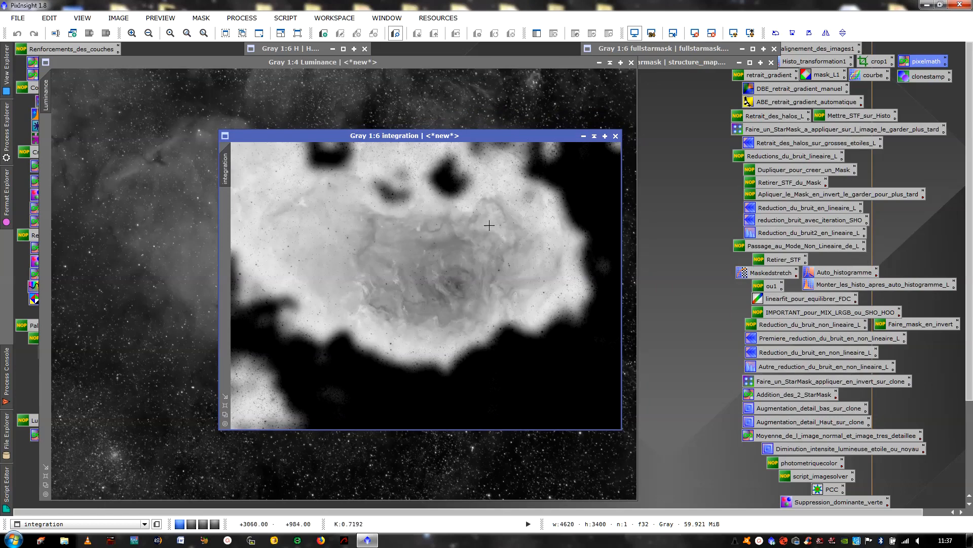
Rename the subtracted mask image as masquelum1, and collapse it beside the other collapsed masks
right_click(459, 205)
left_click(490, 248)
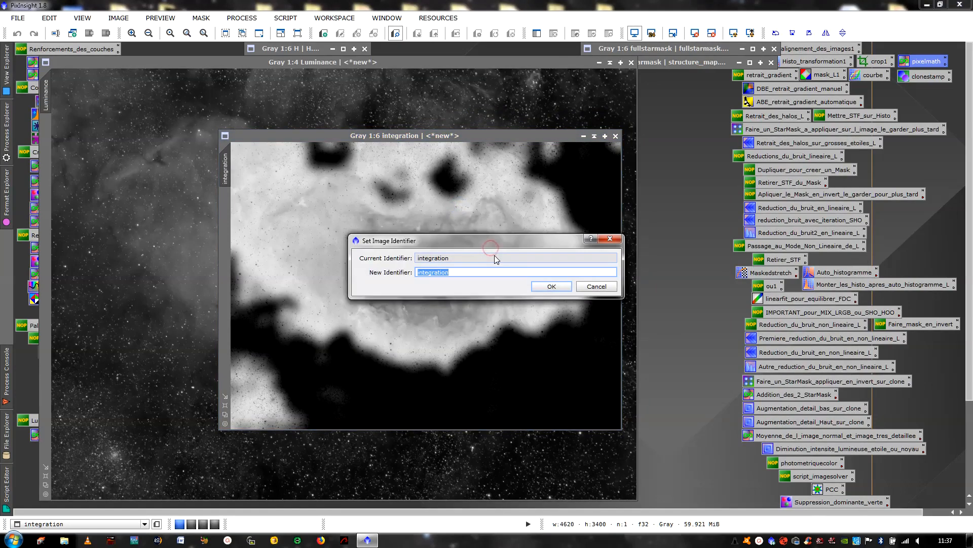
type("masquelum1")
left_click(555, 287)
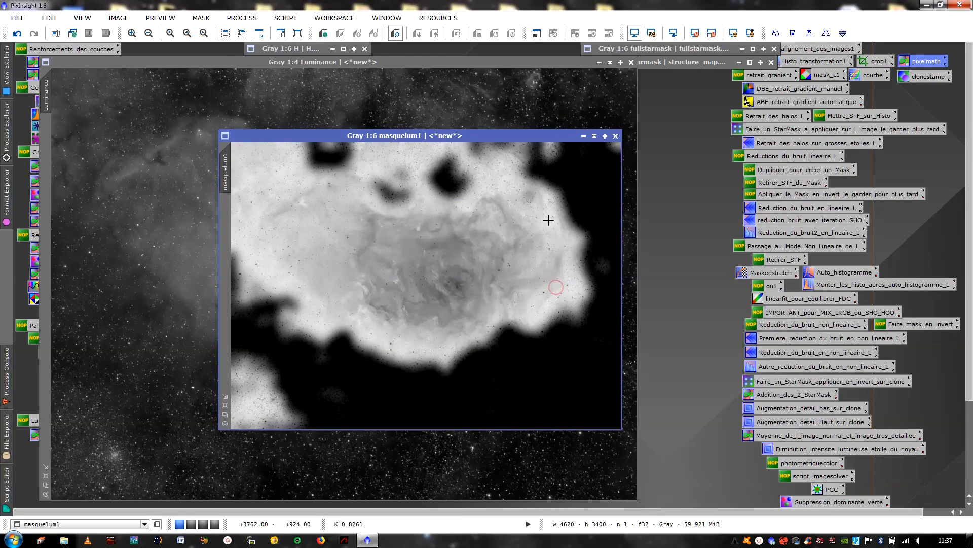
left_click(594, 136)
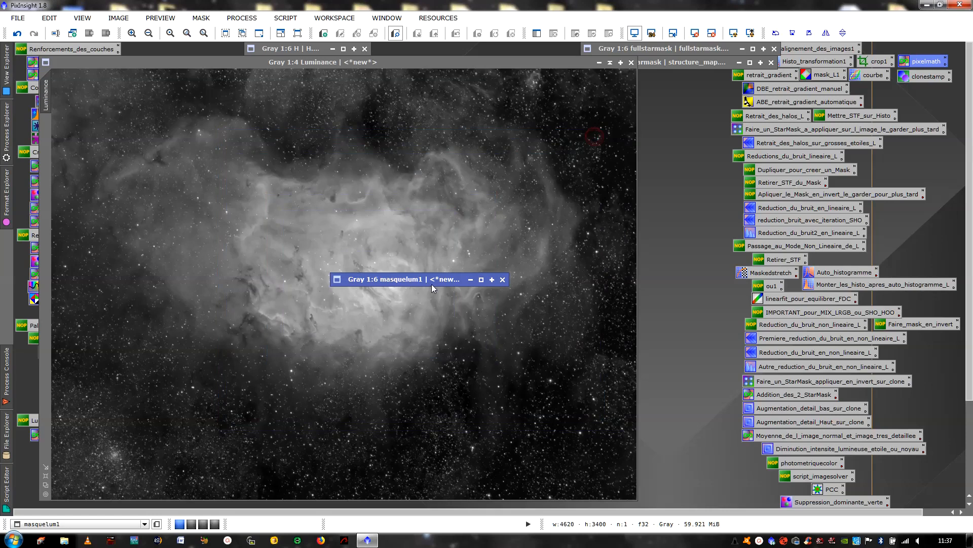
left_click_drag(420, 277, 657, 77)
Duplicate the Luminance image and place the copy in front of the original
left_click(239, 234)
right_click(267, 229)
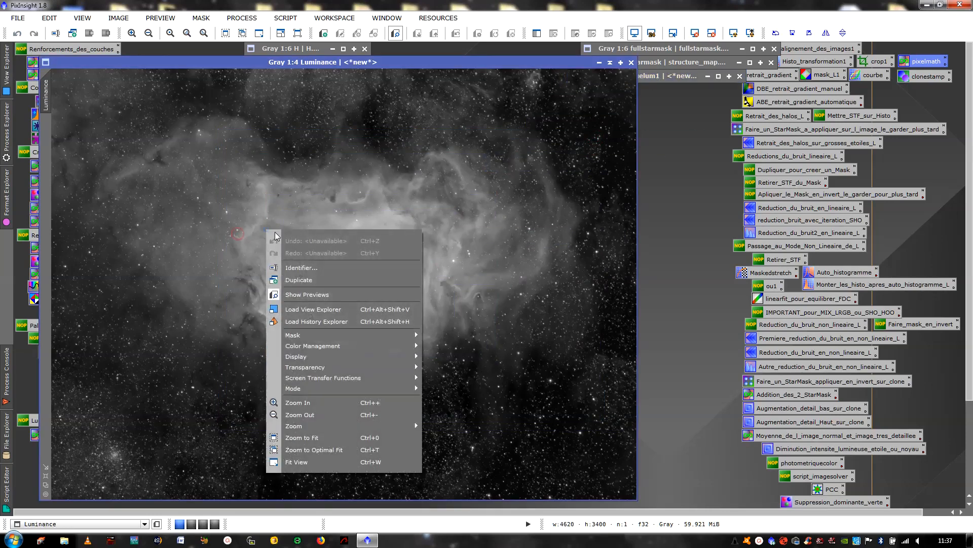
left_click(310, 278)
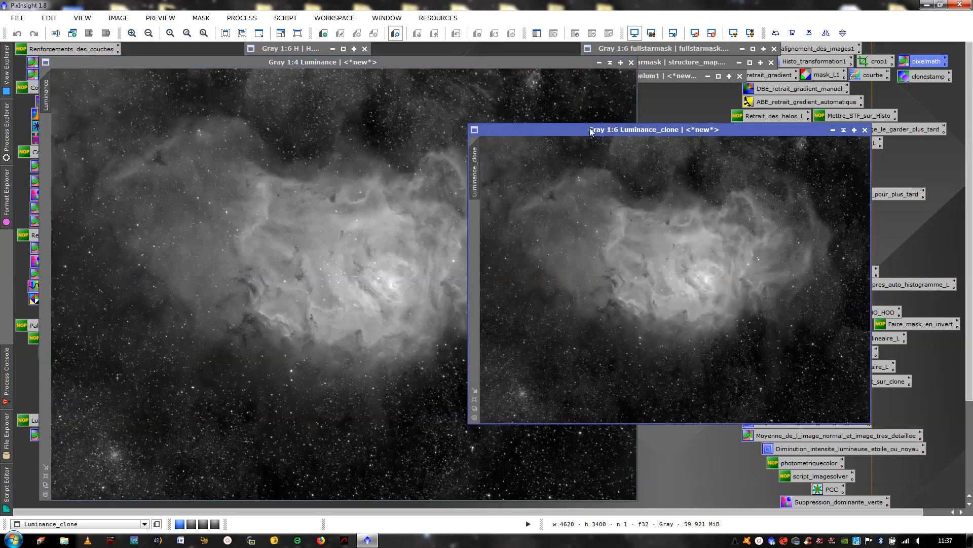
left_click_drag(591, 131, 343, 149)
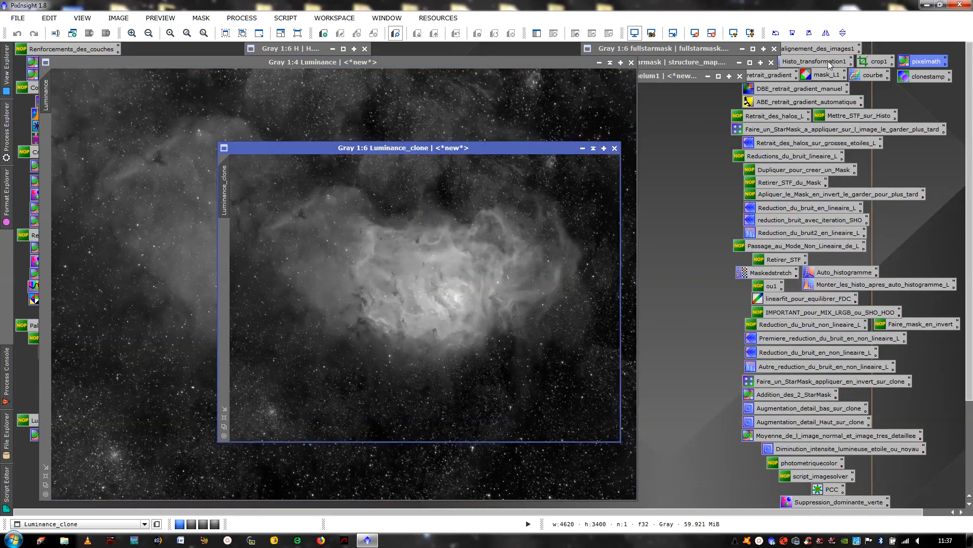
Darken the Luminance_clone background with HistogramTransformation, applying shadows 0.11898734 and highlights 0.93670886, and close the tool
double_click(829, 62)
left_click(766, 510)
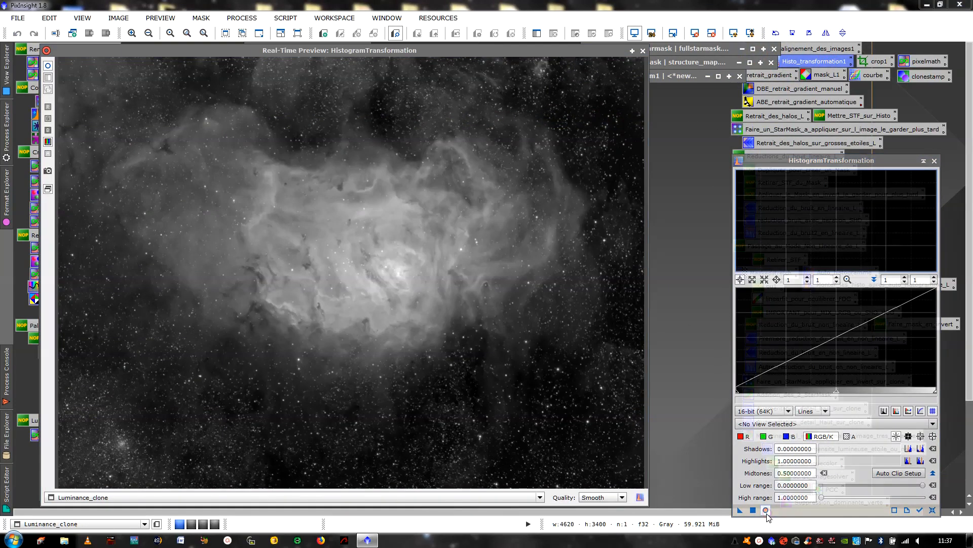
left_click_drag(740, 394, 760, 392)
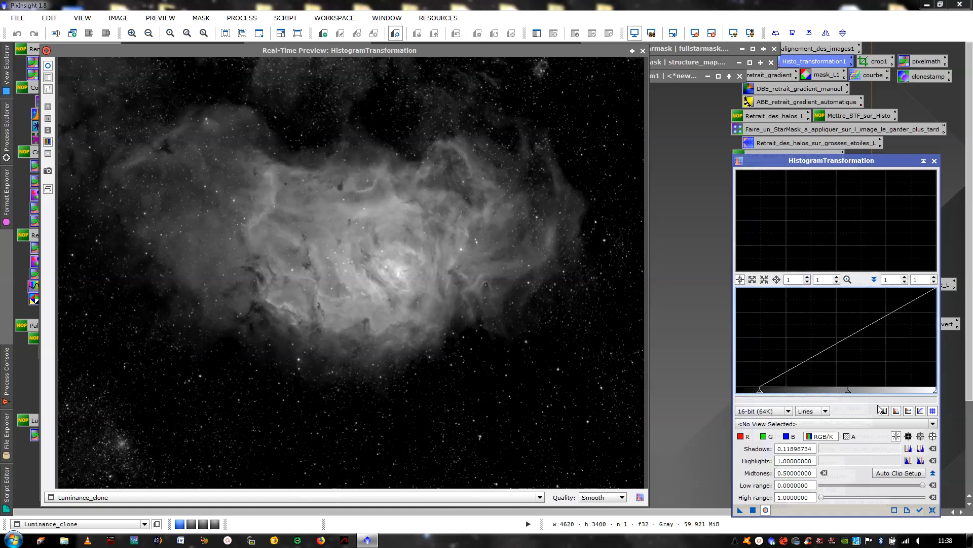
mouse_move(935, 392)
left_mouse_down()
mouse_move(897, 390)
mouse_move(942, 392)
mouse_move(924, 393)
left_mouse_up()
left_click(754, 510)
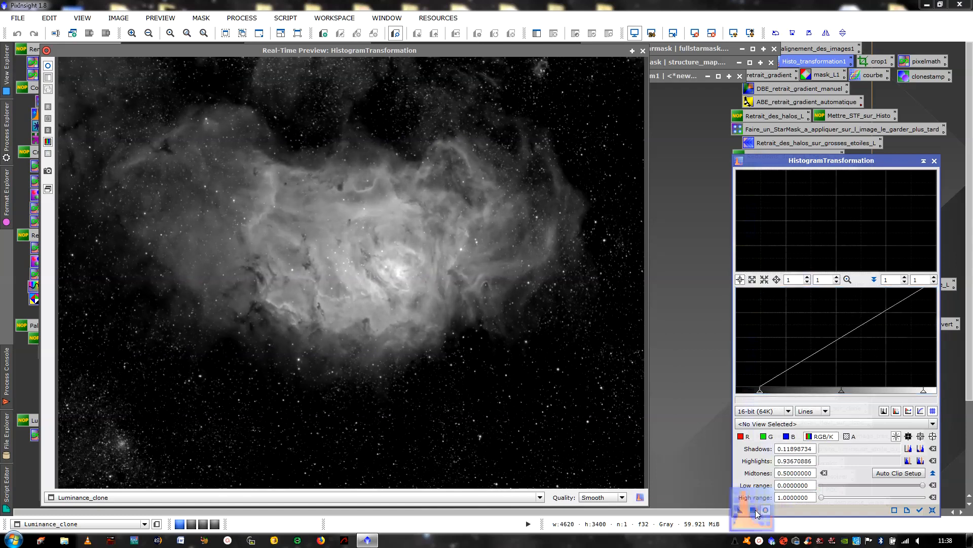
left_click(643, 51)
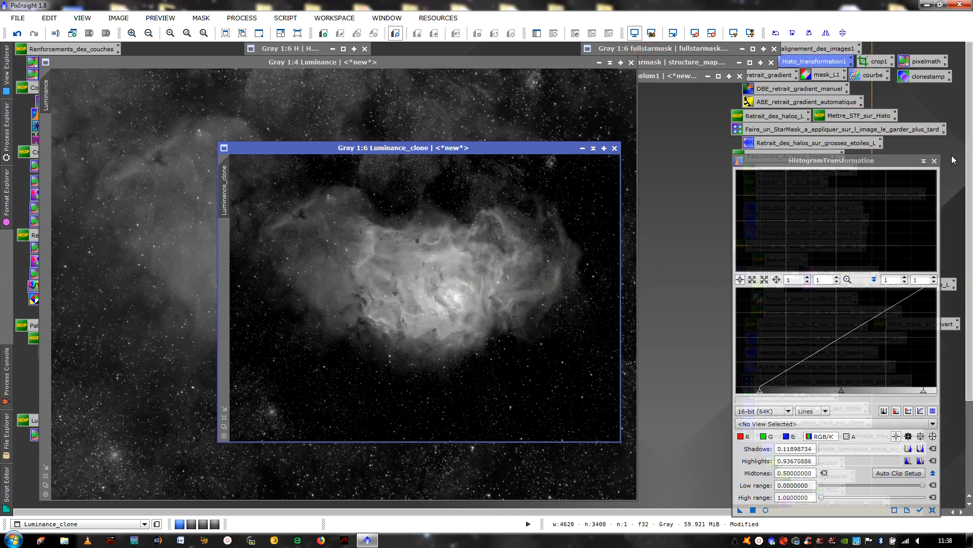
left_click(934, 162)
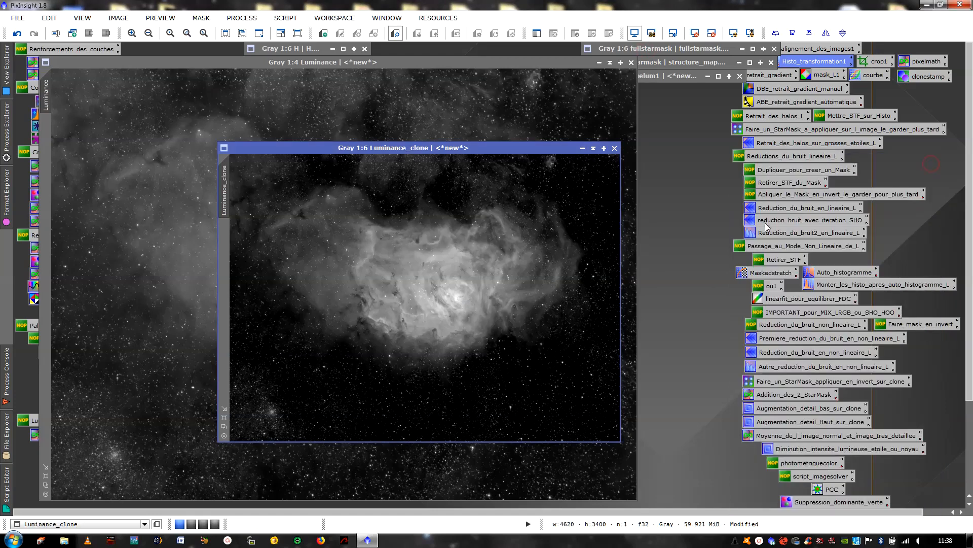
Create a new image in PixelMath with the expression Luminance_clone-starmask
double_click(907, 62)
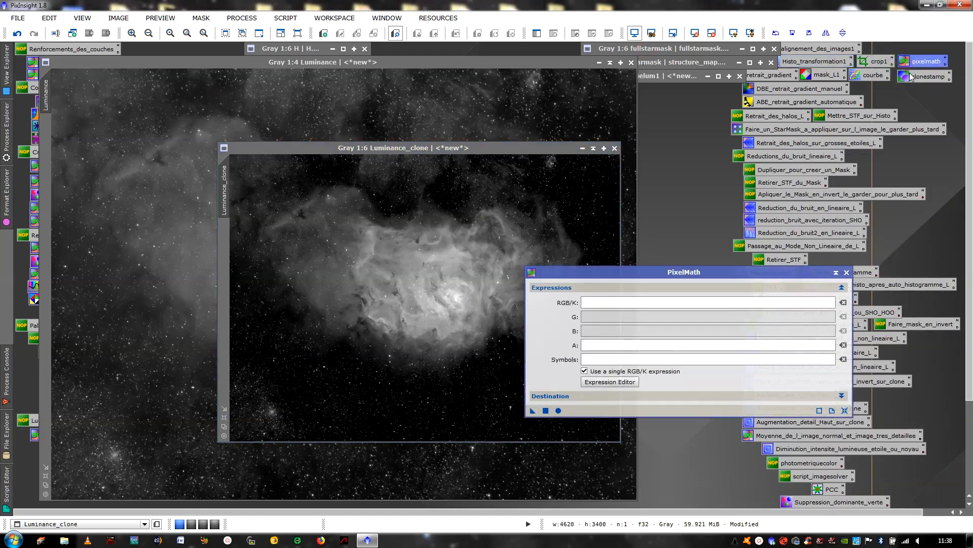
left_click(629, 388)
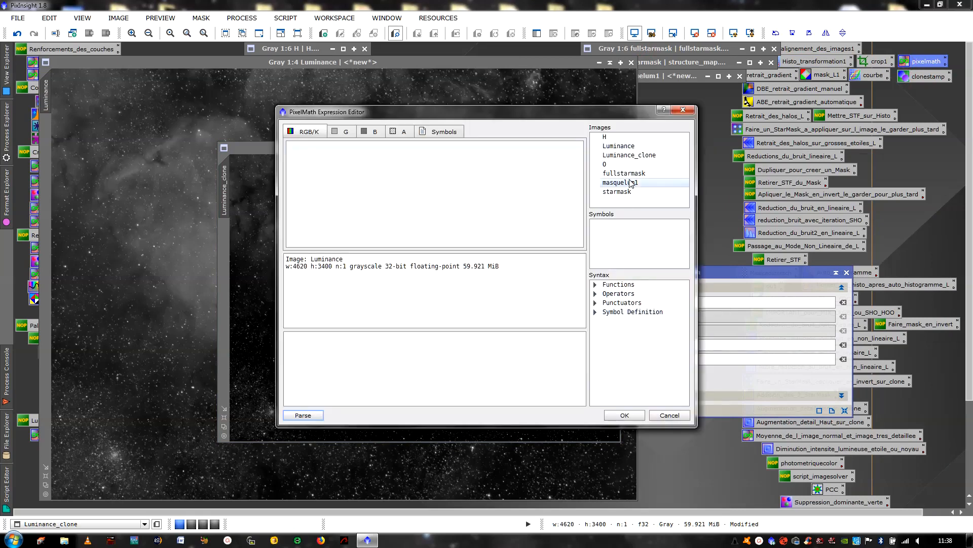
left_click_drag(519, 109, 524, 190)
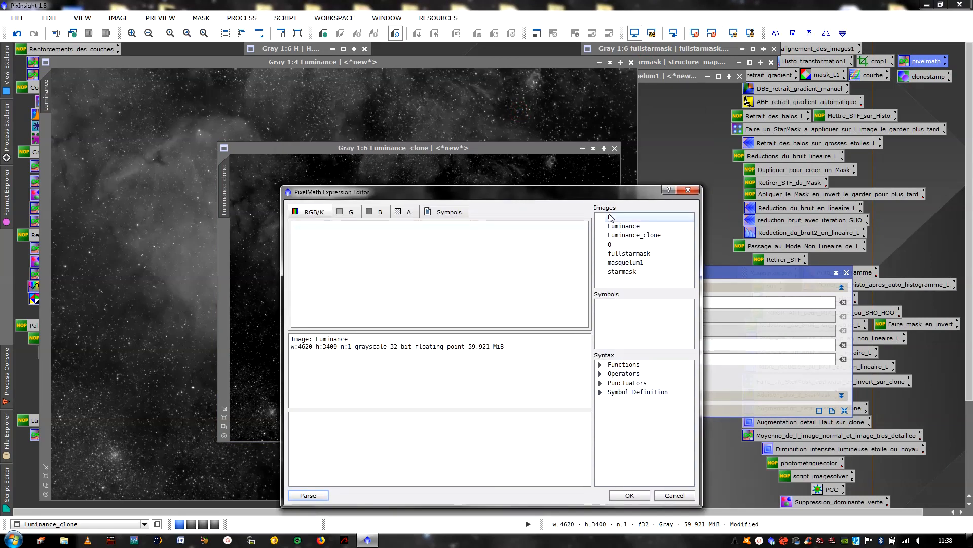
double_click(627, 235)
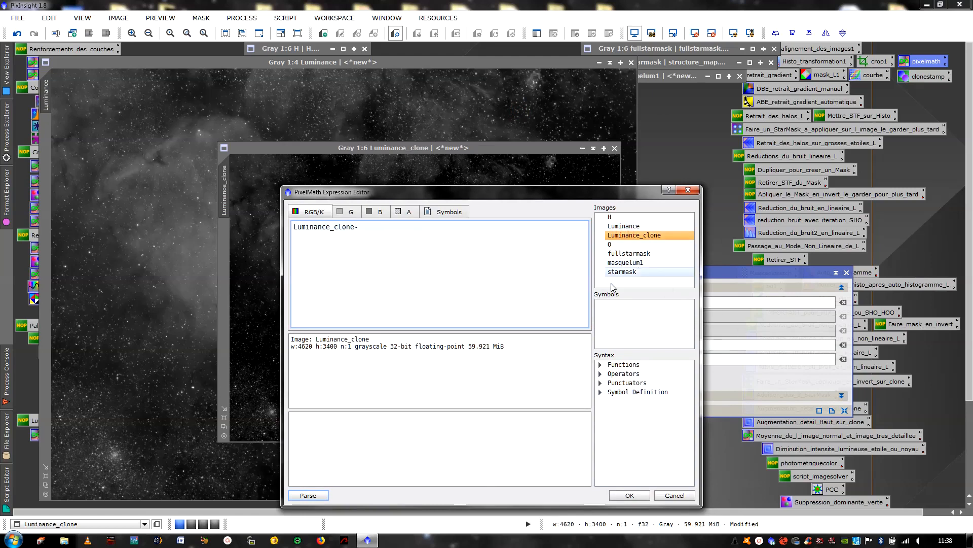
left_click(638, 272)
double_click(638, 272)
left_click(631, 495)
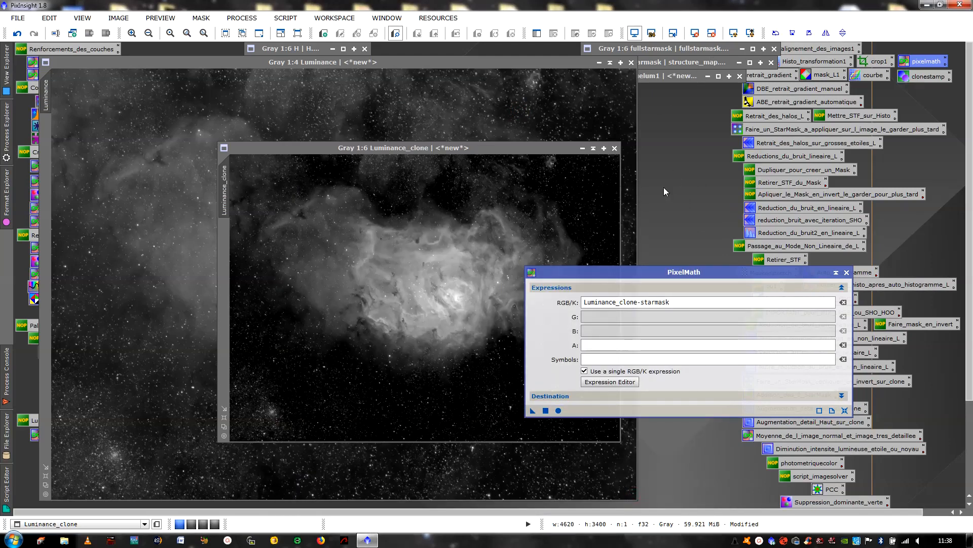
left_click(546, 410)
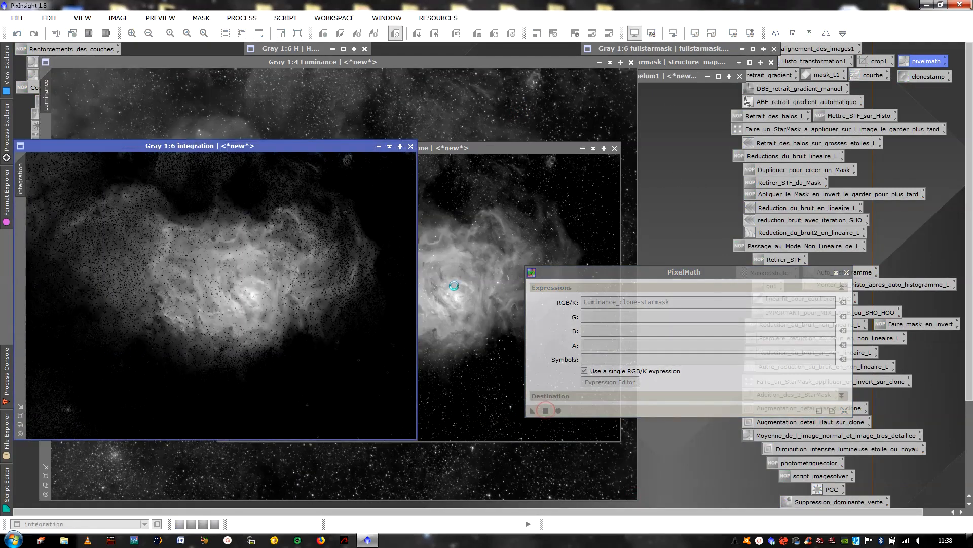
Close PixelMath, shift the star-subtracted image aside, and bring Luminance_clone to the front
left_click(847, 272)
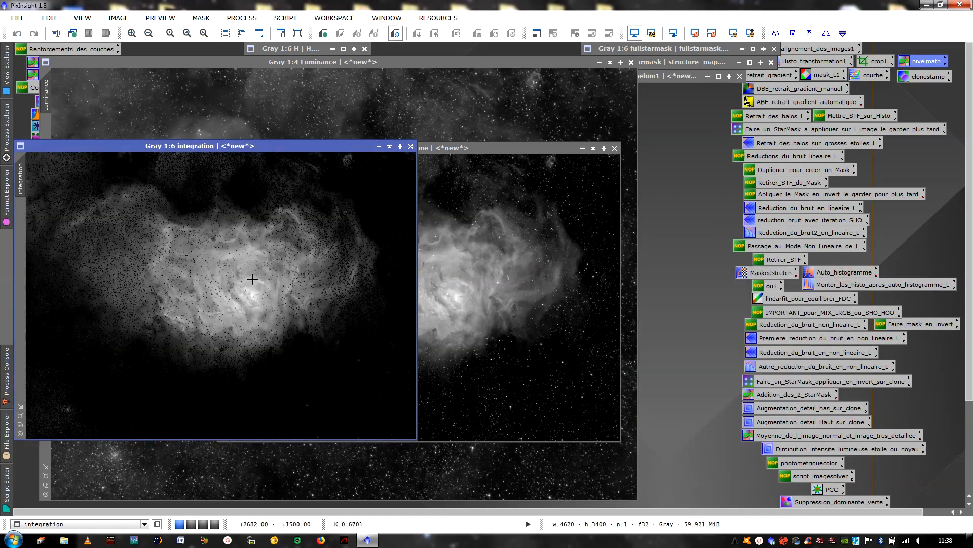
left_click_drag(280, 146, 380, 173)
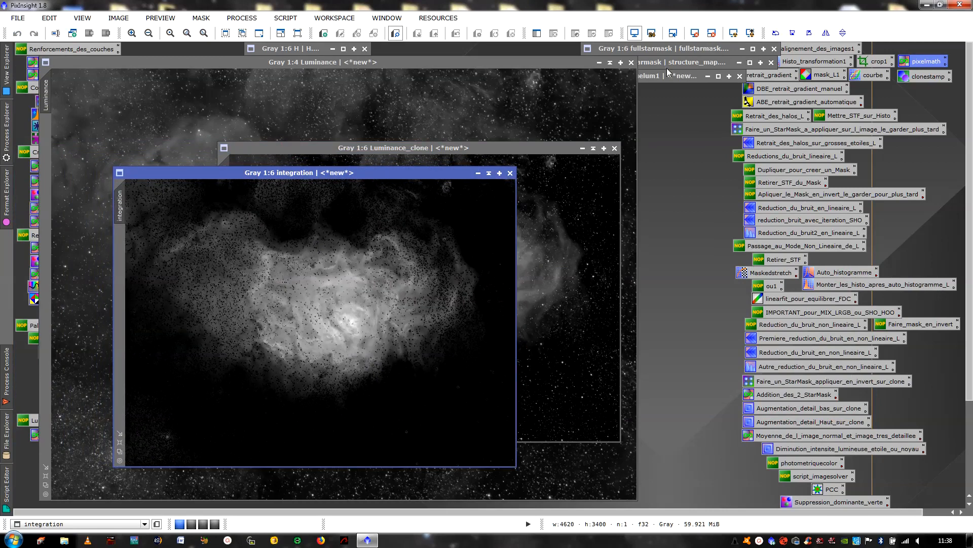
left_click(580, 167)
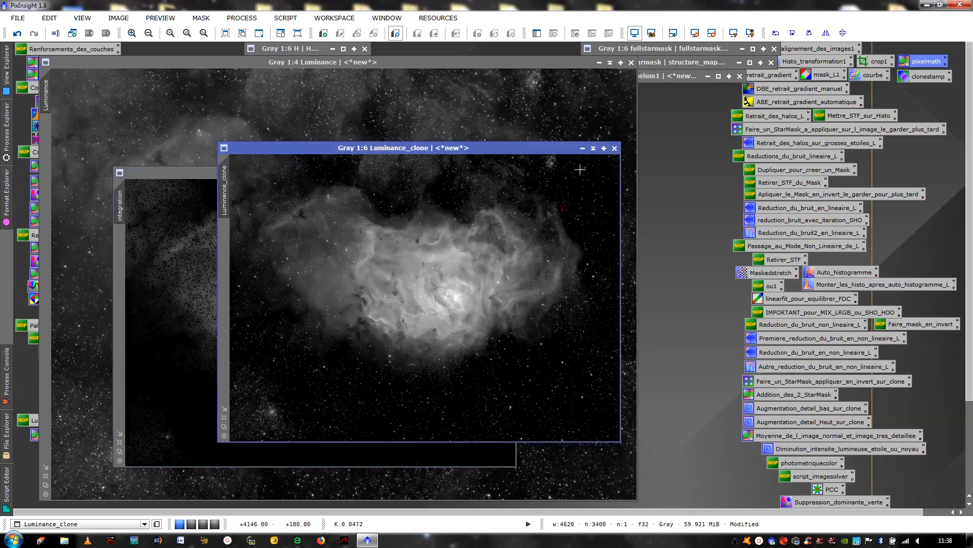
Close Luminance_clone without saving and enlarge the integration image so the whole nebula fits its window
left_click(614, 148)
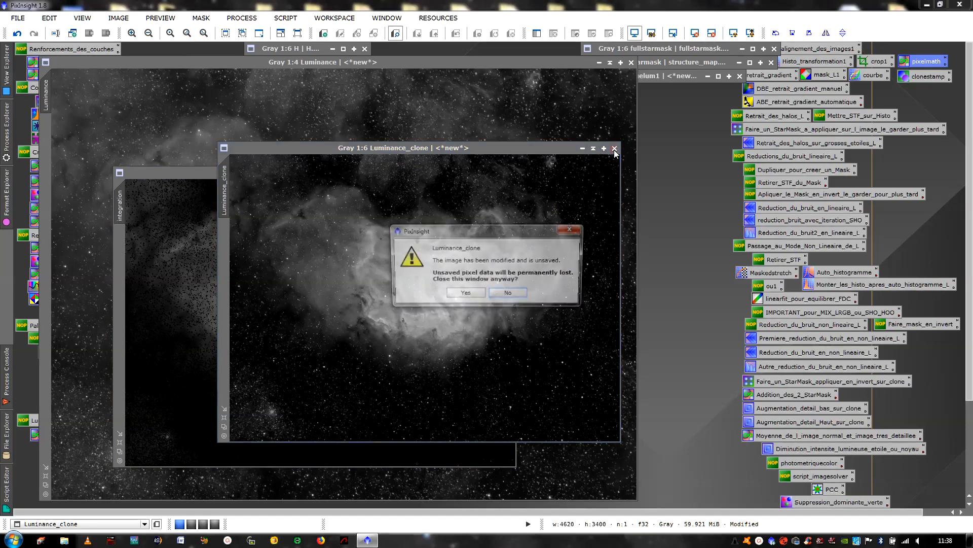
left_click(475, 299)
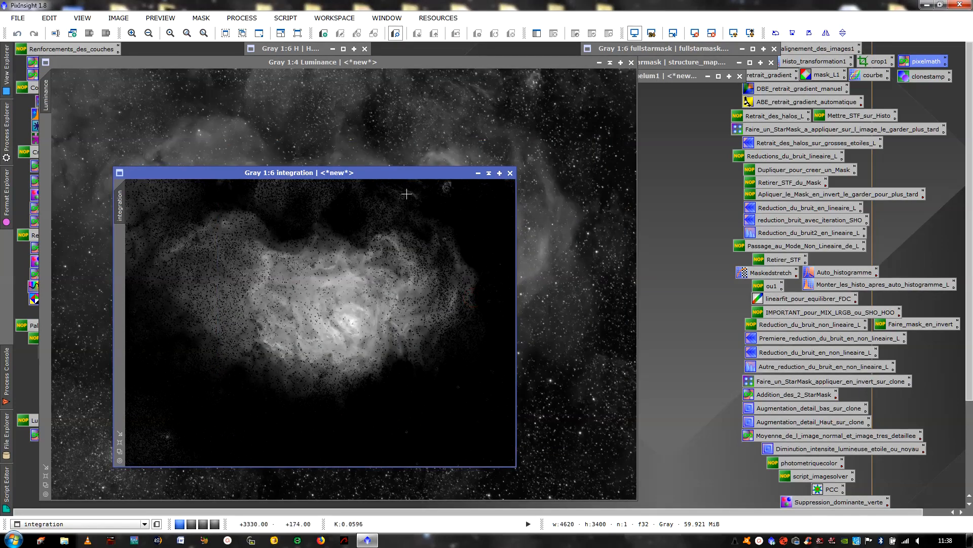
left_click_drag(421, 171, 514, 95)
scroll(579, 344, "up", 2)
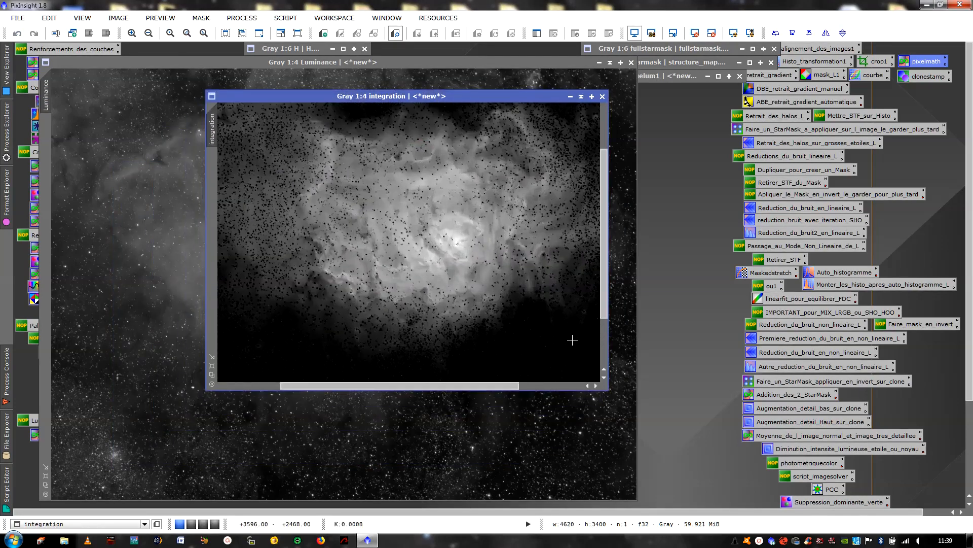
left_click_drag(462, 384, 527, 358)
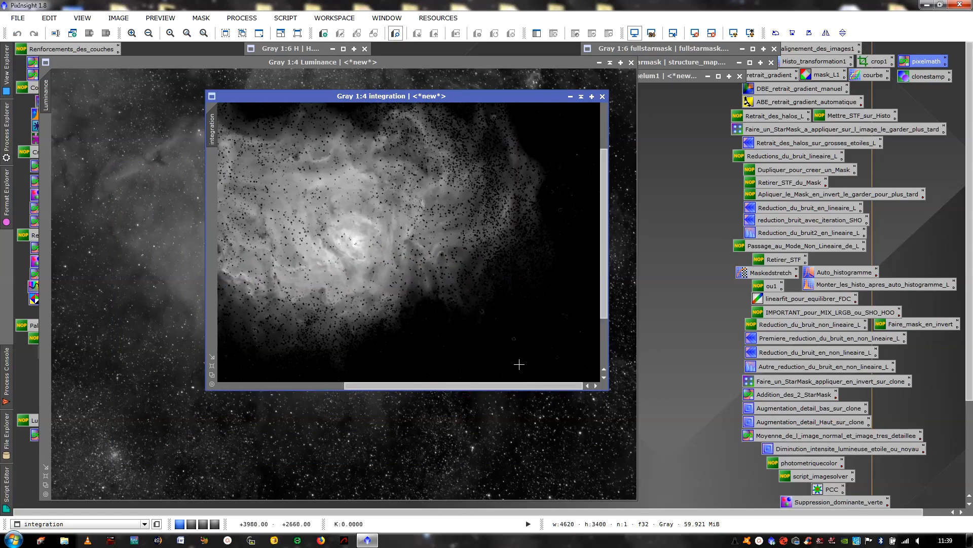
left_click(212, 374)
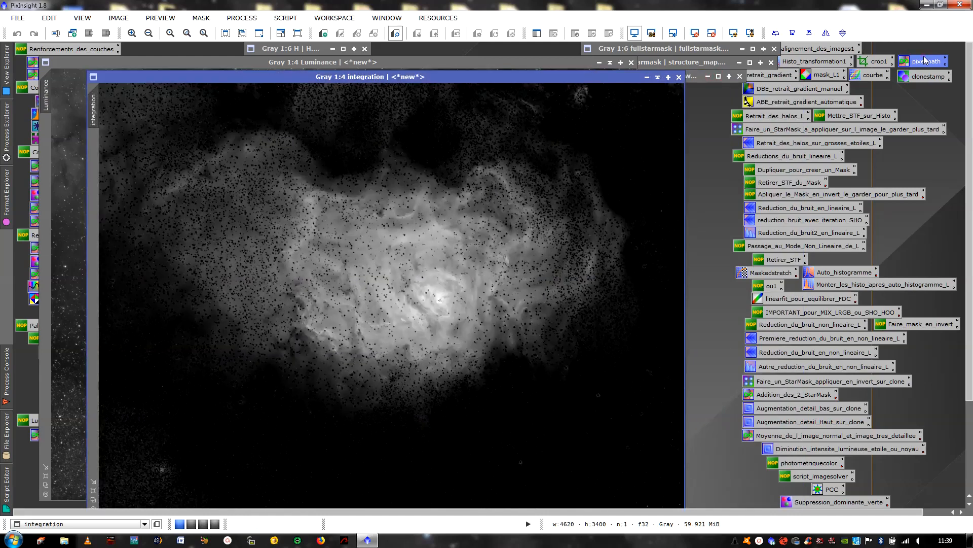
Create a new image in PixelMath with the expression integration-fullstarmask
double_click(926, 60)
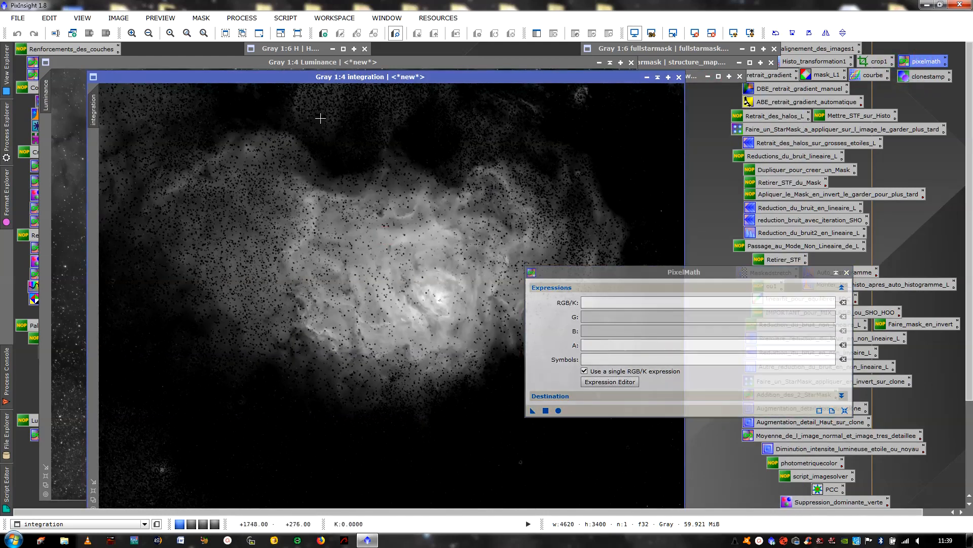
left_click(616, 383)
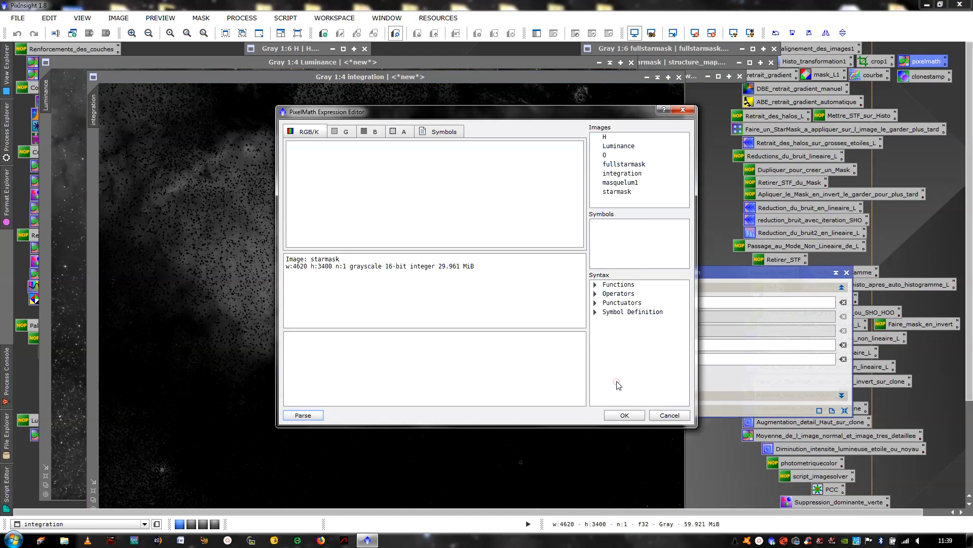
left_click(624, 164)
left_click(623, 173)
double_click(626, 174)
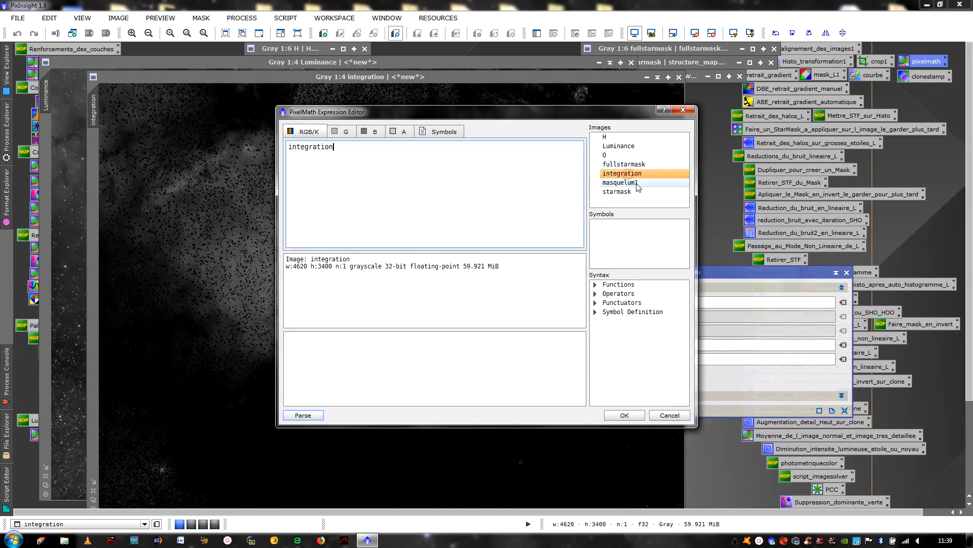
type("-")
left_click(623, 163)
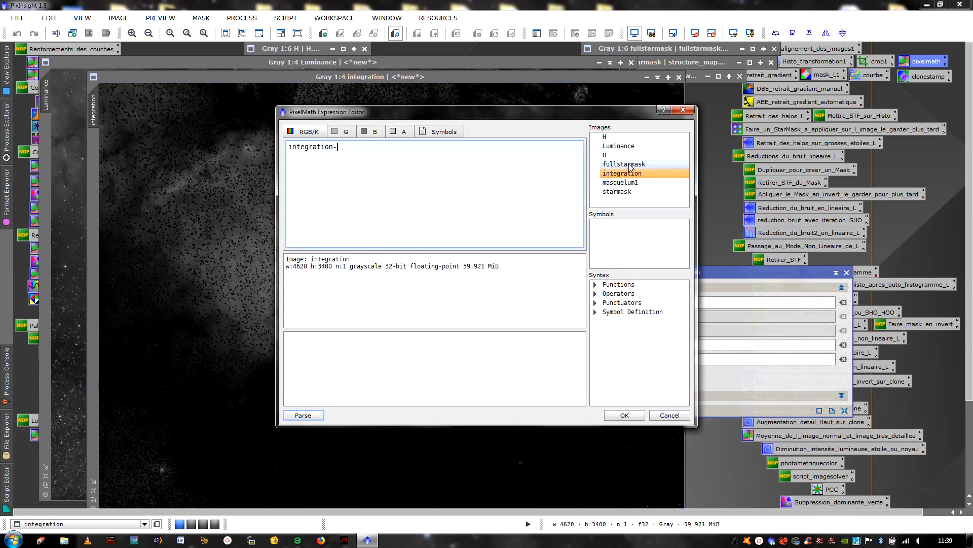
double_click(623, 163)
left_click(624, 414)
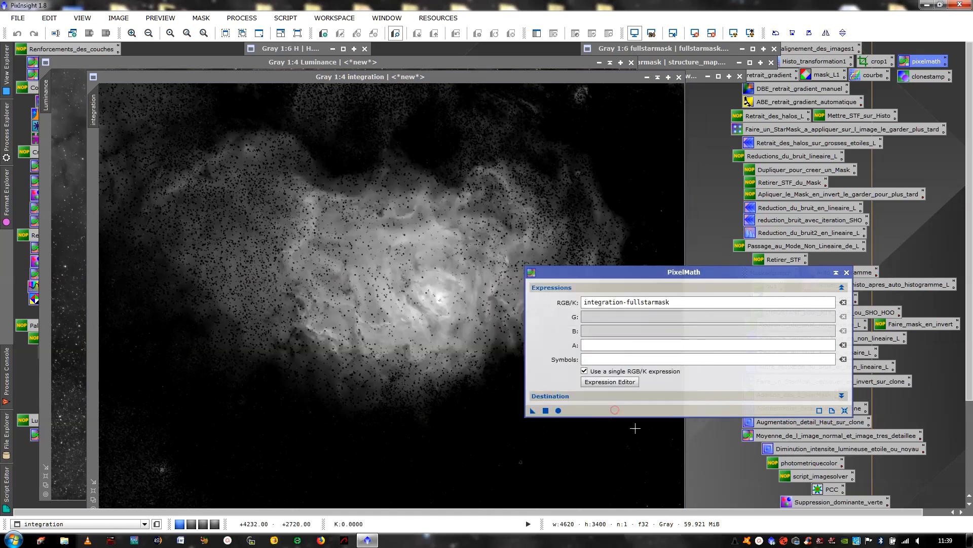
left_click(546, 409)
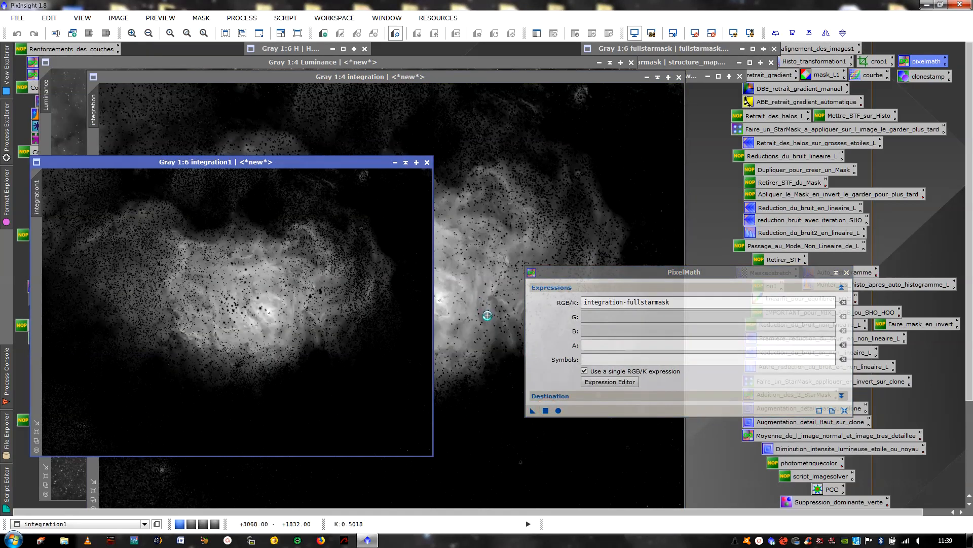
Close PixelMath and the earlier integration image, and enlarge the integration1 window to fit its image
left_click(847, 272)
left_click_drag(369, 171, 544, 154)
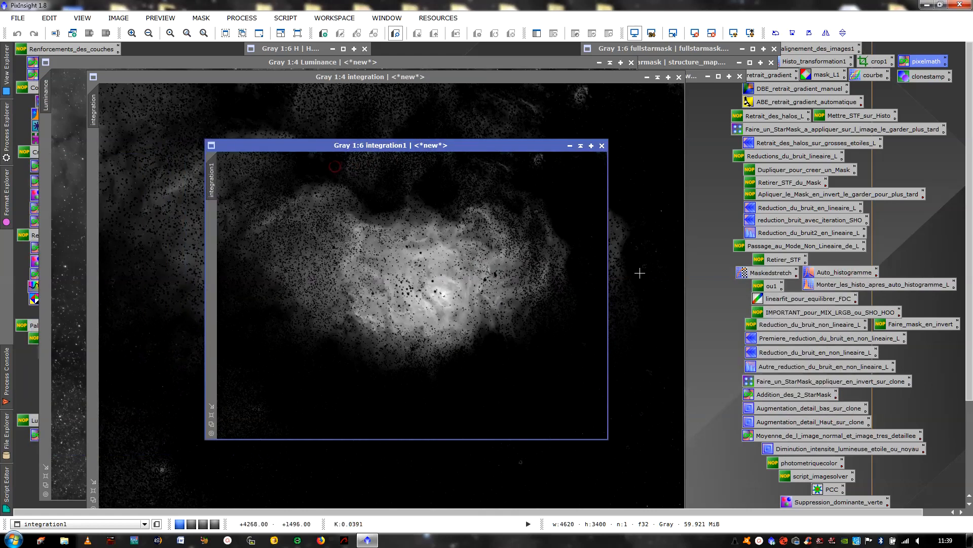
left_click(658, 327)
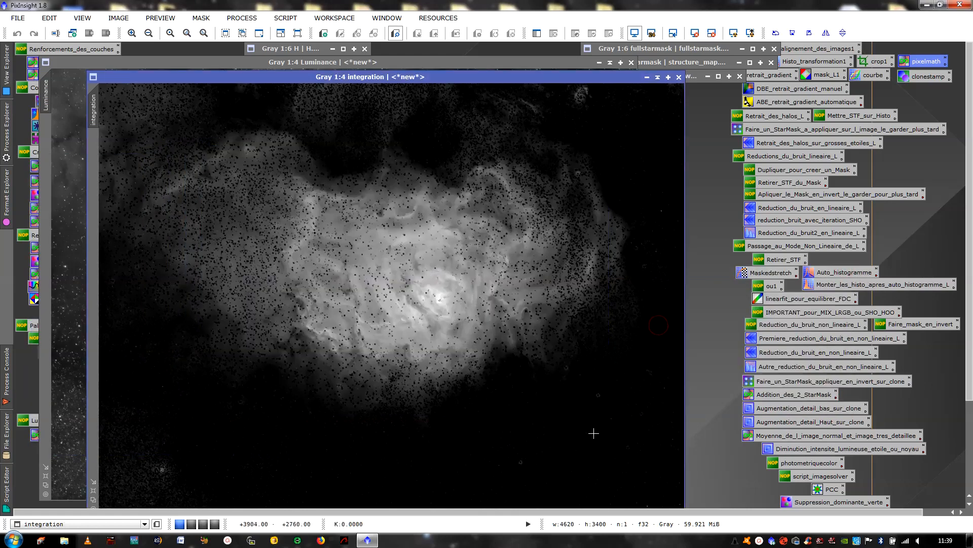
left_click(679, 78)
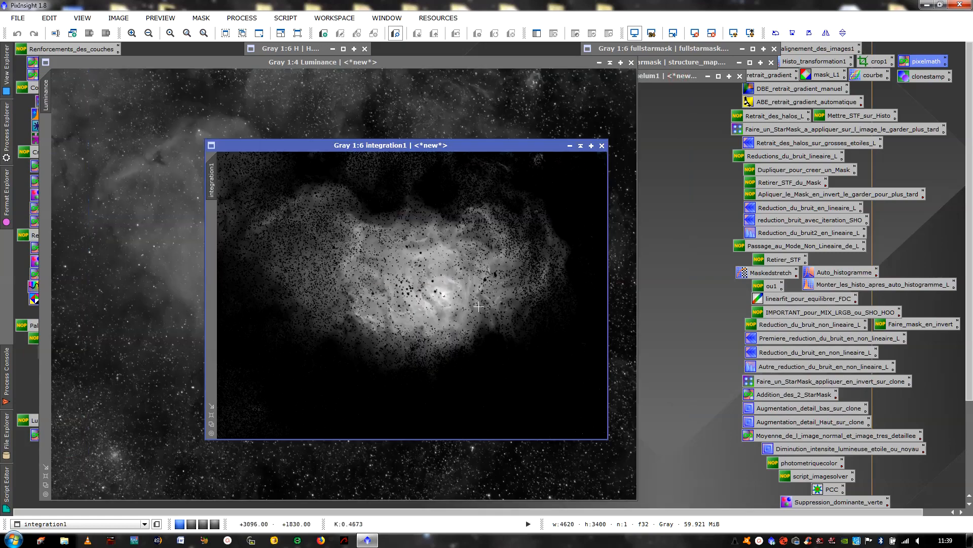
left_click(212, 415)
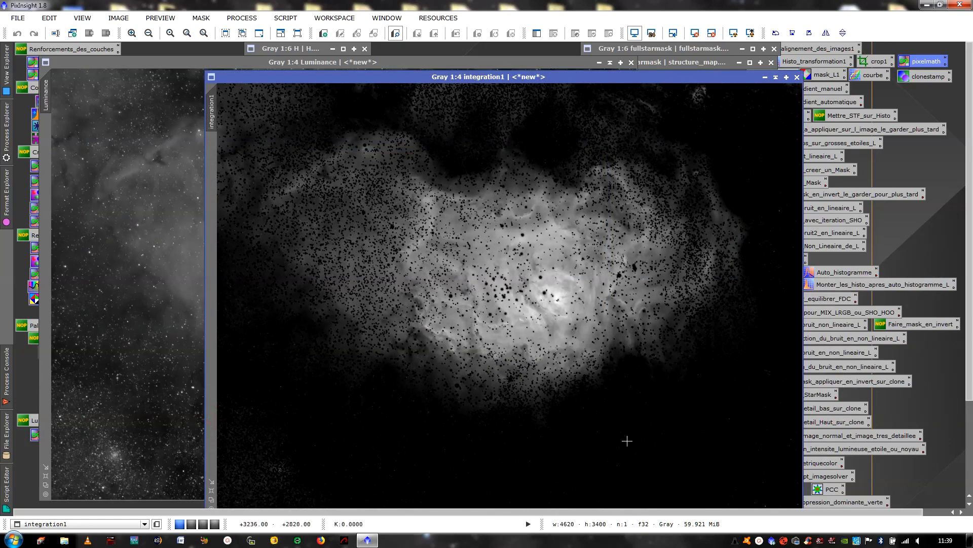
Set the image identifier of integration1 to masquelum2 and park its minimized window beneath masquelum1
right_click(491, 185)
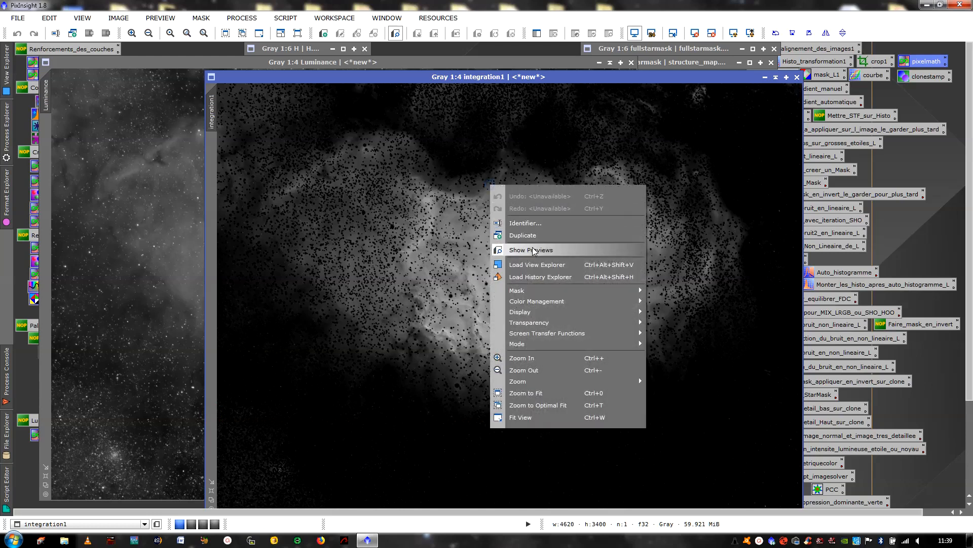
left_click(536, 223)
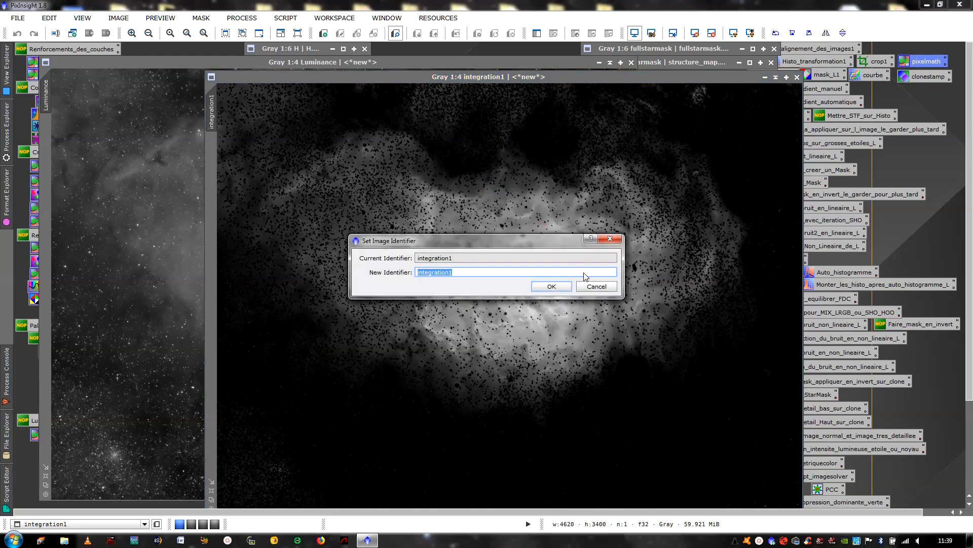
type("masquelum2")
left_click(549, 288)
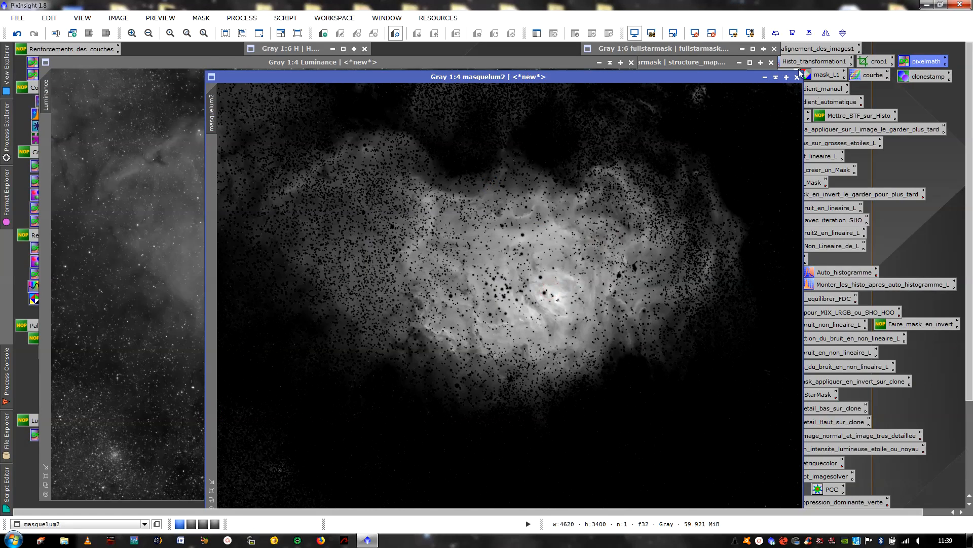
left_click(772, 79)
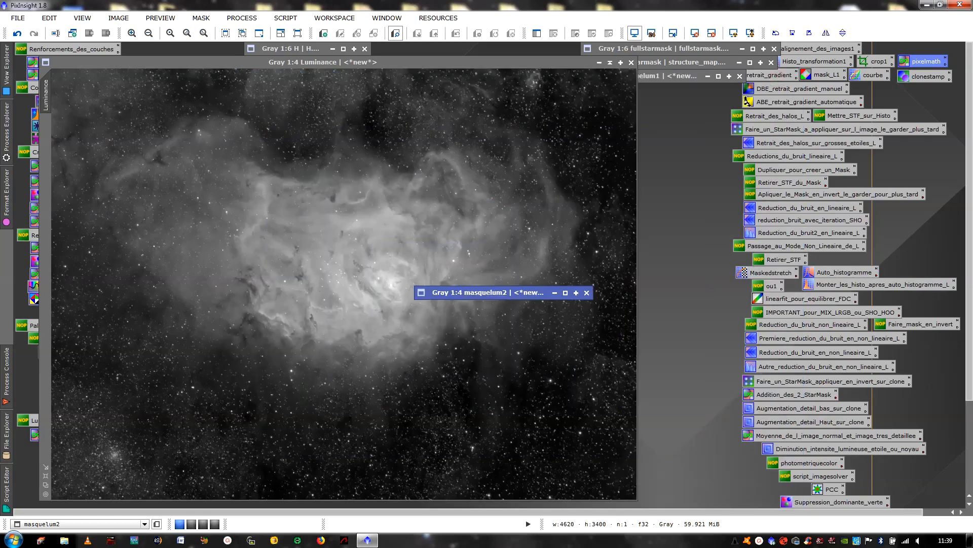
mouse_move(501, 293)
left_mouse_down()
mouse_move(667, 108)
mouse_move(669, 91)
left_mouse_up()
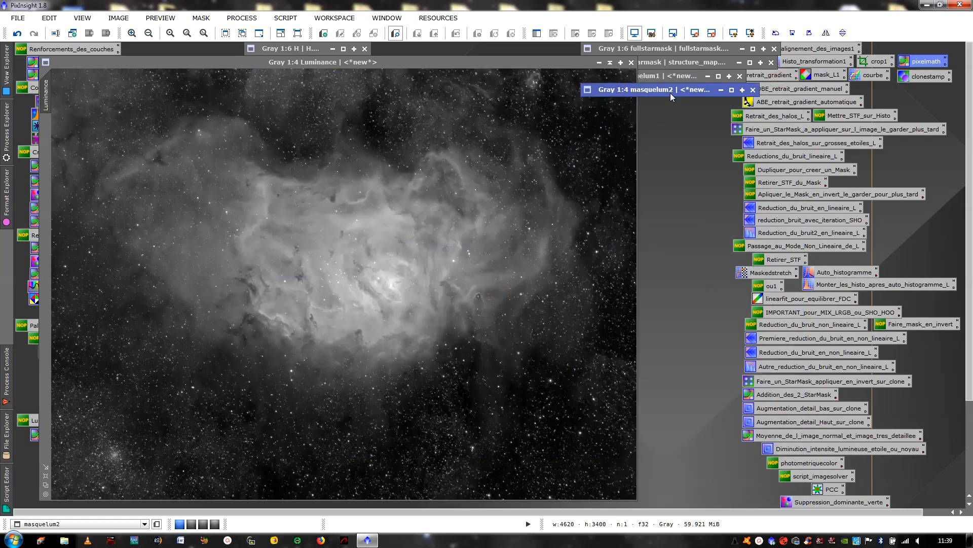
Duplicate the Luminance image, park the minimized copy beside H, and reposition the Luminance window below the minimized images
left_click(385, 140)
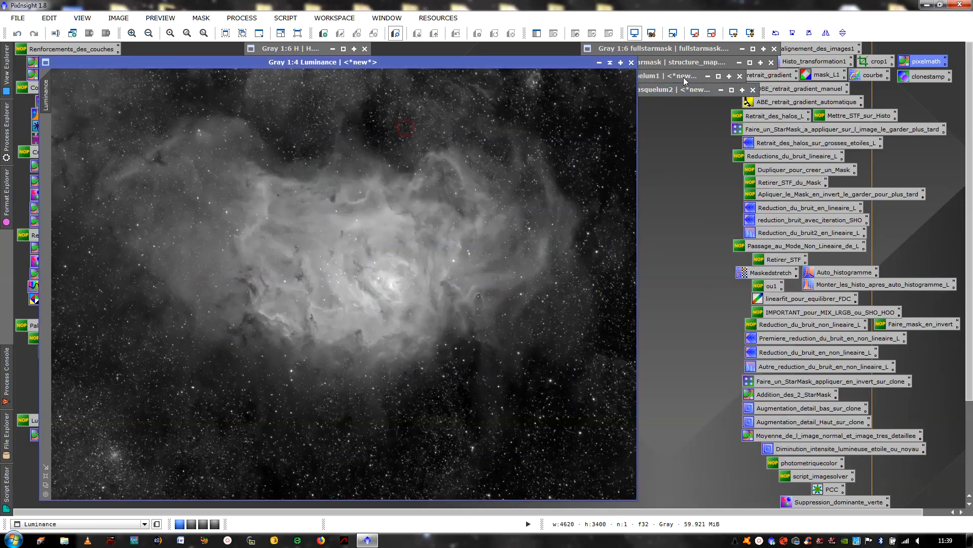
right_click(325, 167)
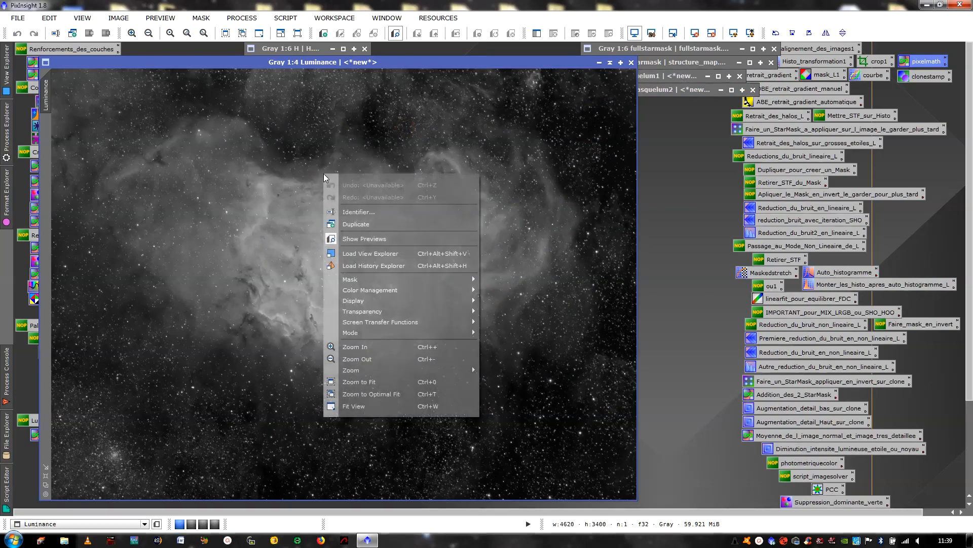
left_click(356, 223)
left_click(421, 178)
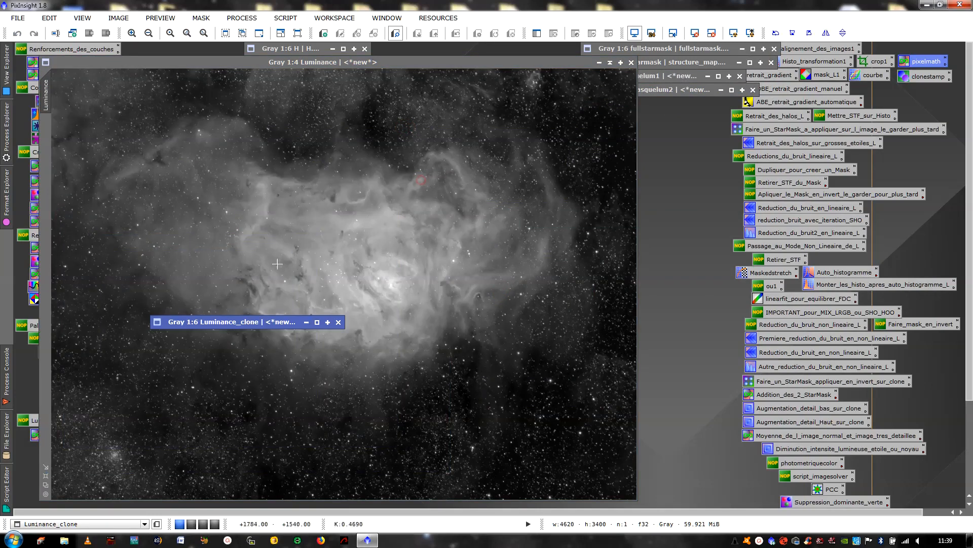
mouse_move(229, 324)
left_mouse_down()
mouse_move(393, 171)
mouse_move(449, 50)
mouse_move(441, 99)
mouse_move(427, 89)
left_mouse_up()
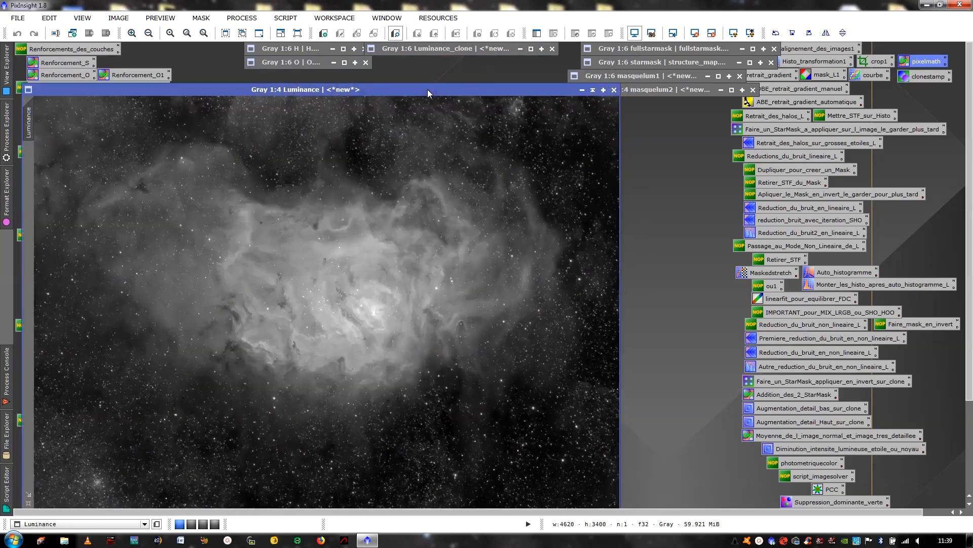
Restore masquelum1, apply it as a mask to the Luminance image, and minimize the mask window
left_click(659, 75)
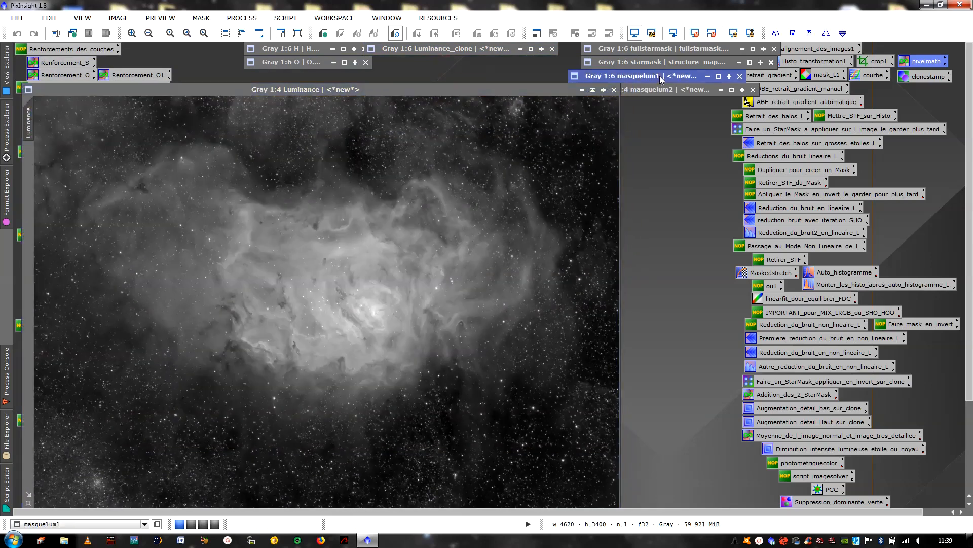
left_click(719, 76)
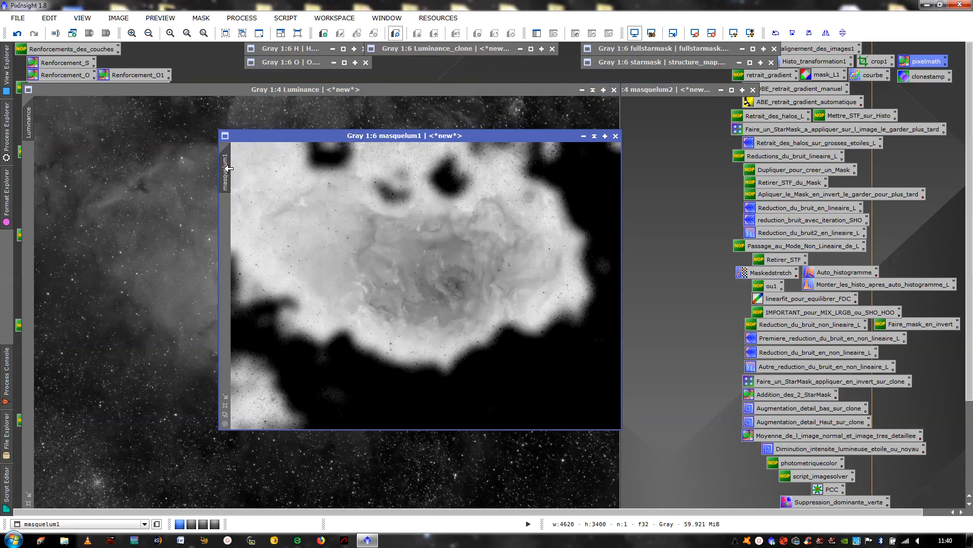
left_click_drag(59, 183, 27, 169)
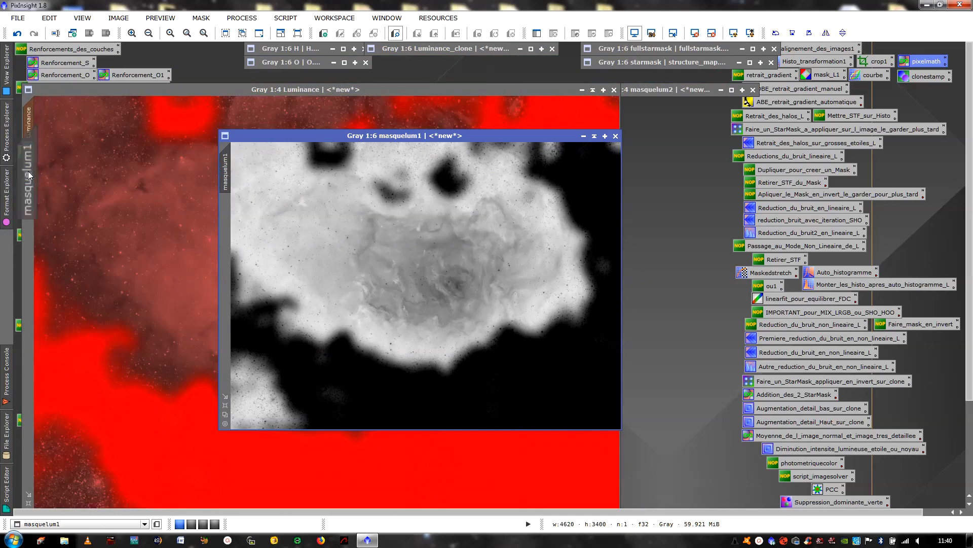
left_click(594, 136)
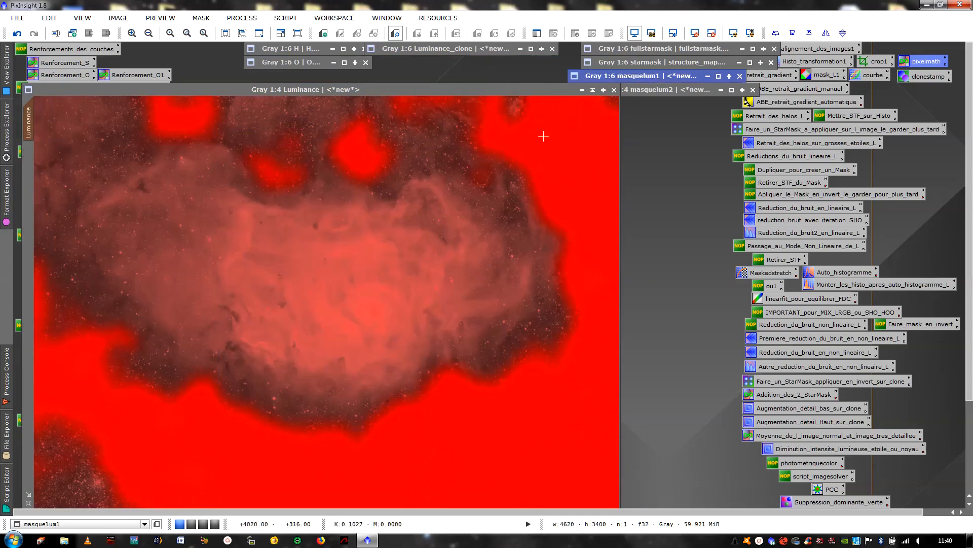
Restore Luminance_clone and masquelum2, apply masquelum2 as a mask to Luminance_clone, and minimize both windows
left_click(436, 50)
left_click(530, 50)
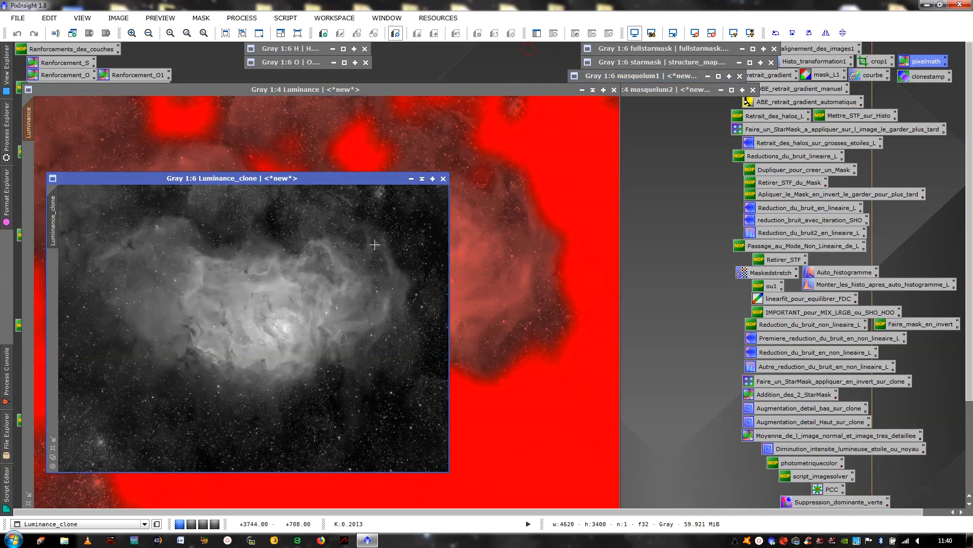
left_click(672, 90)
left_click(731, 90)
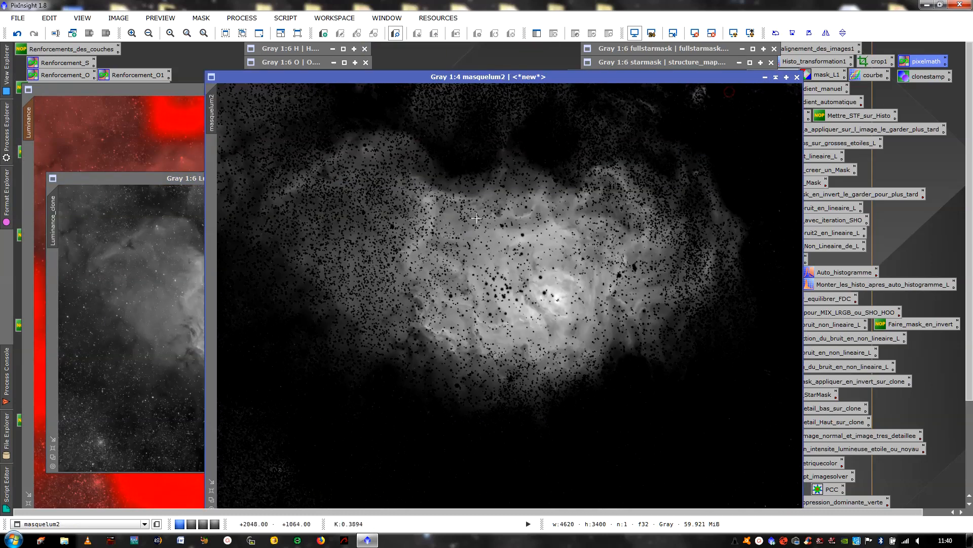
left_click_drag(213, 117, 52, 239)
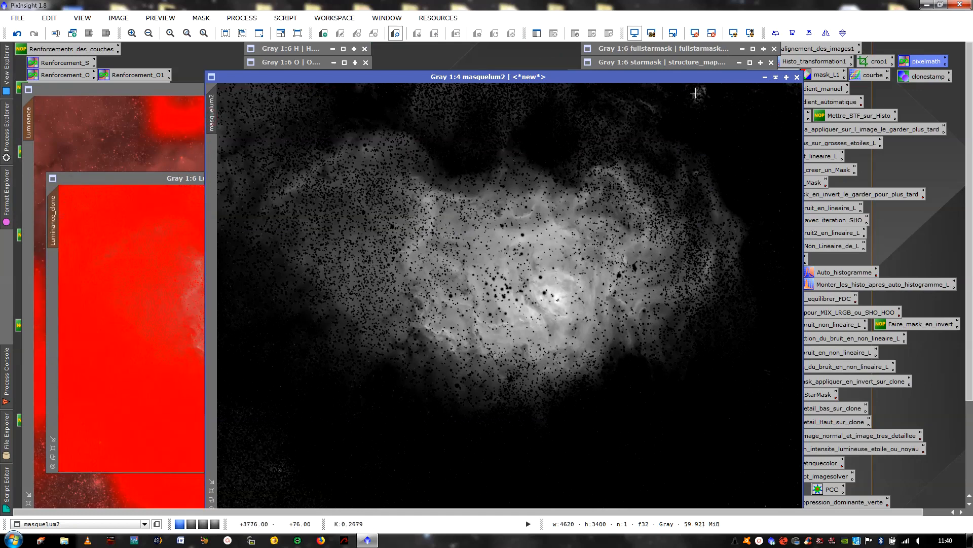
left_click(776, 77)
left_click(422, 179)
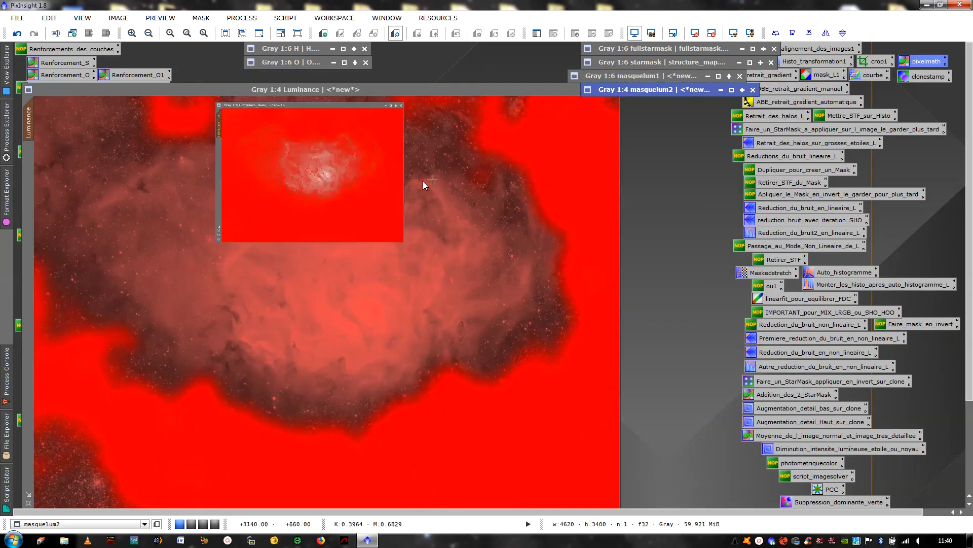
Minimize the masked Luminance image beside O and restore masquelum1 on the empty workspace
left_click(592, 90)
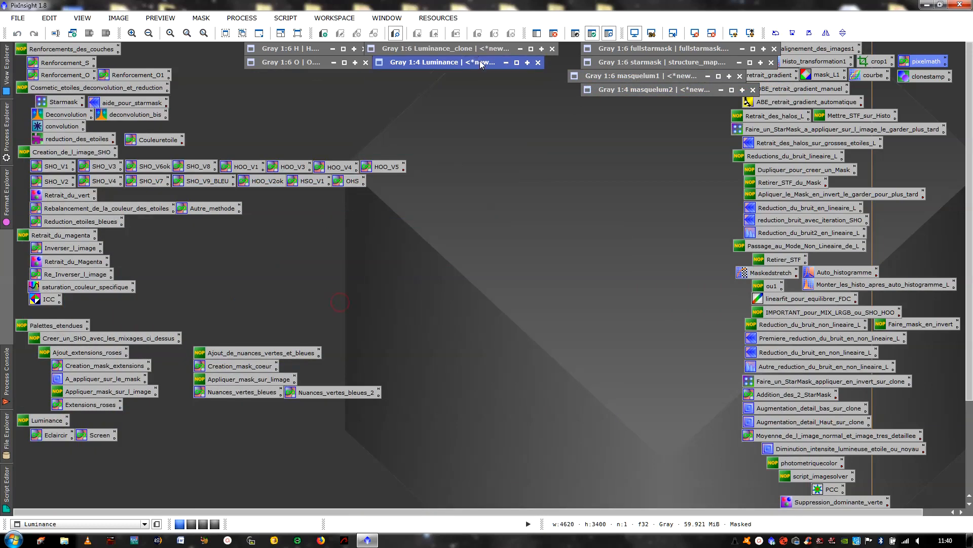
left_click_drag(614, 79, 160, 226)
left_click(261, 224)
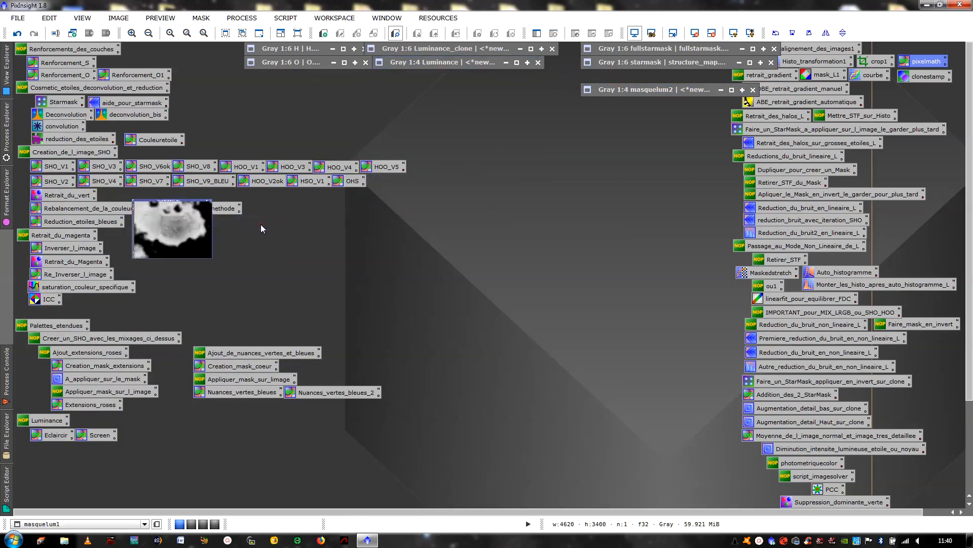
left_click_drag(472, 132, 345, 104)
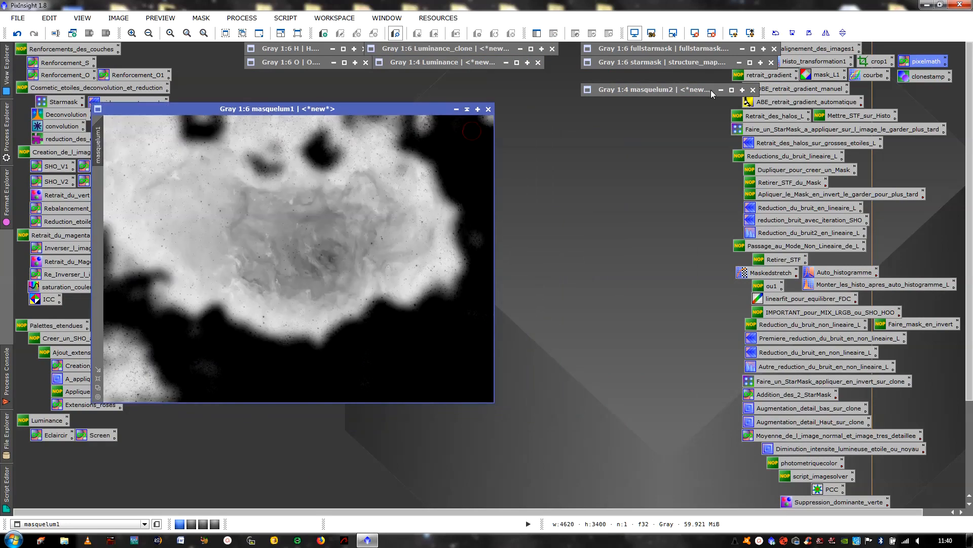
Restore masquelum2, reduce its window to 1:6, and place it beside masquelum1
left_click(743, 90)
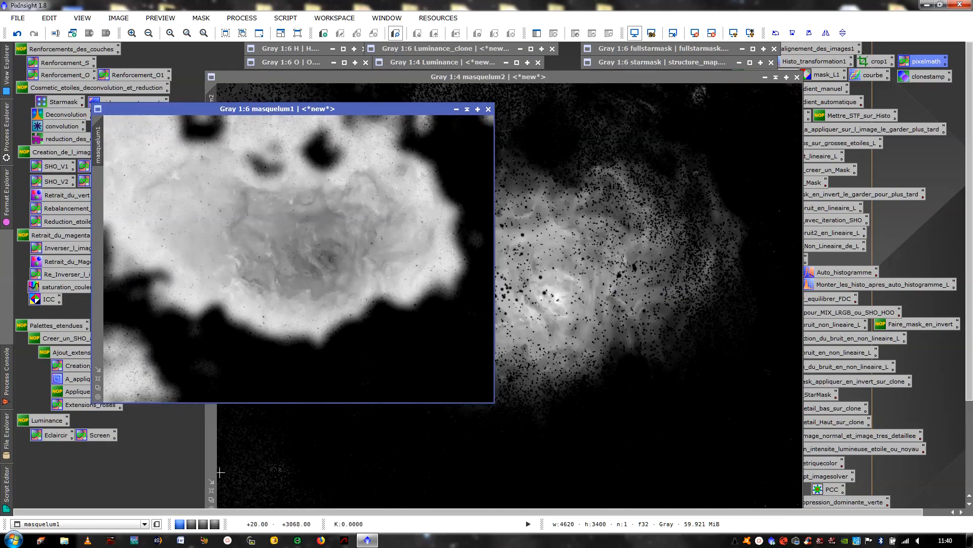
left_click(211, 500)
left_click_drag(505, 77, 801, 110)
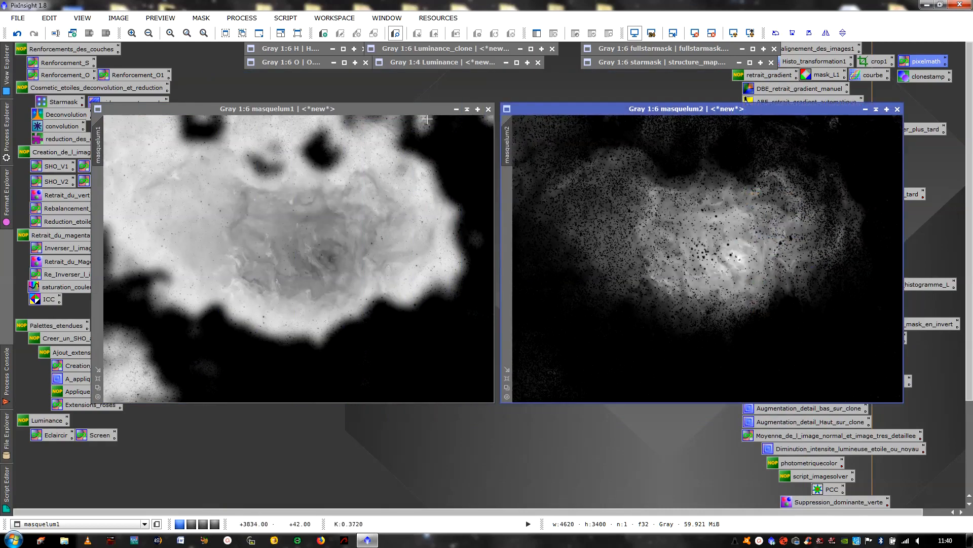
Compare the nebula areas covered by masquelum1 and masquelum2, examining the bright core and the outer regions in each mask
left_click(362, 237)
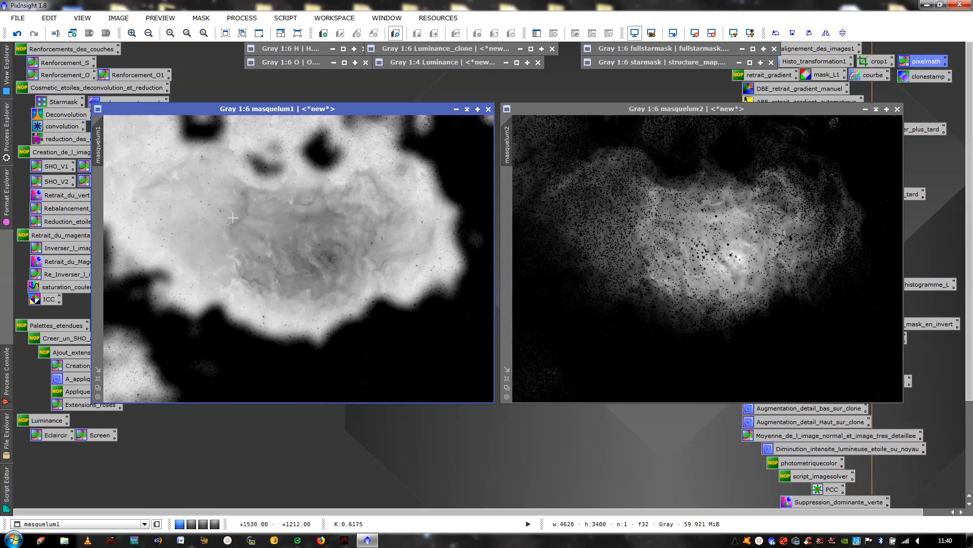
scroll(285, 221, "up", 3)
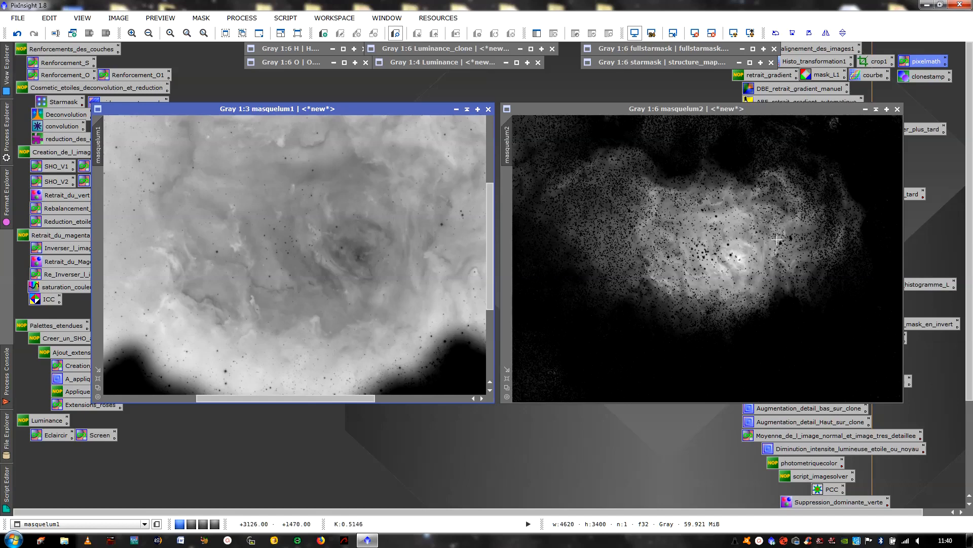
left_click(761, 231)
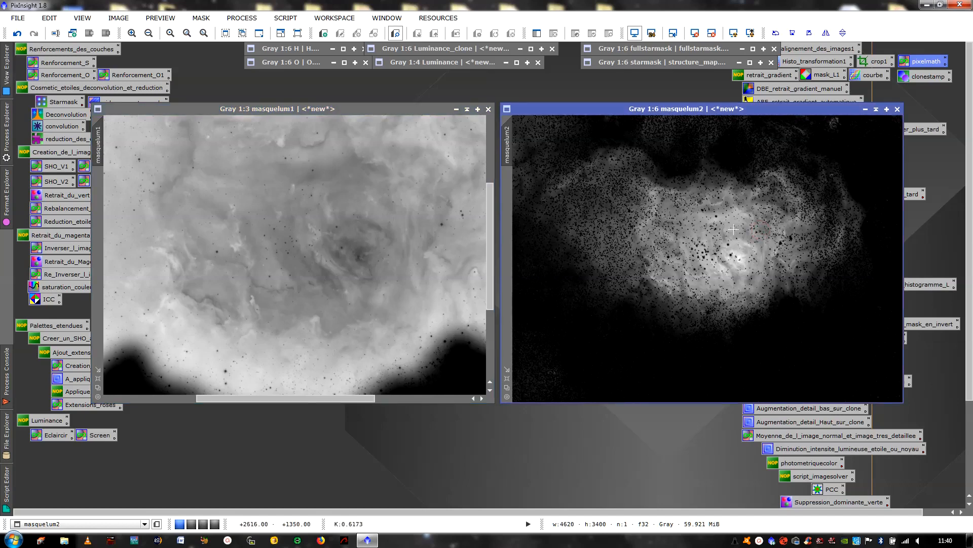
scroll(748, 197, "up", 2)
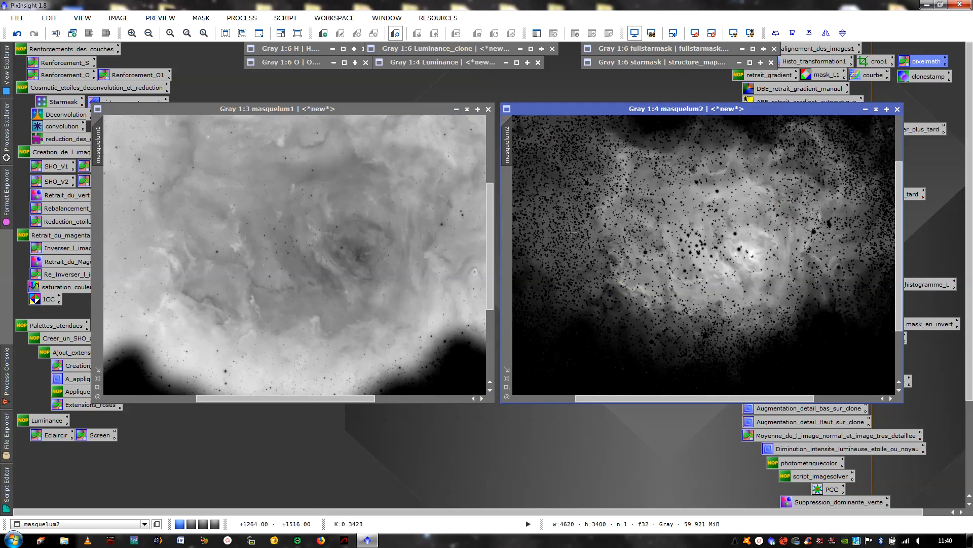
scroll(527, 203, "down", 2)
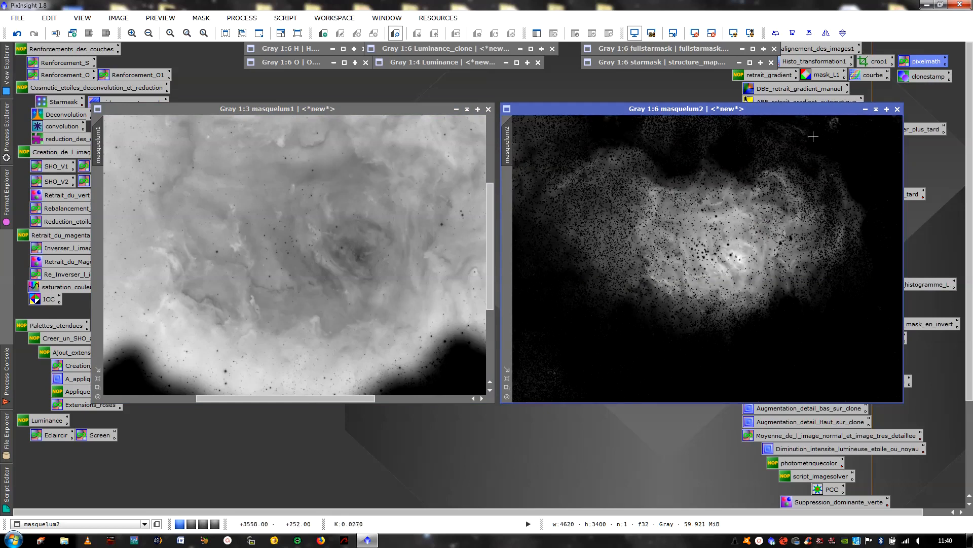
left_click(277, 208)
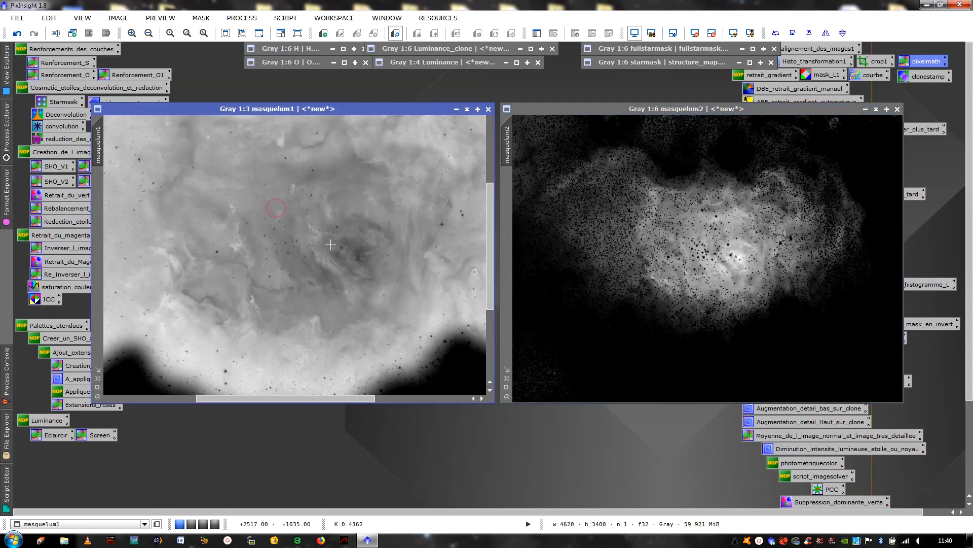
scroll(305, 234, "down", 2)
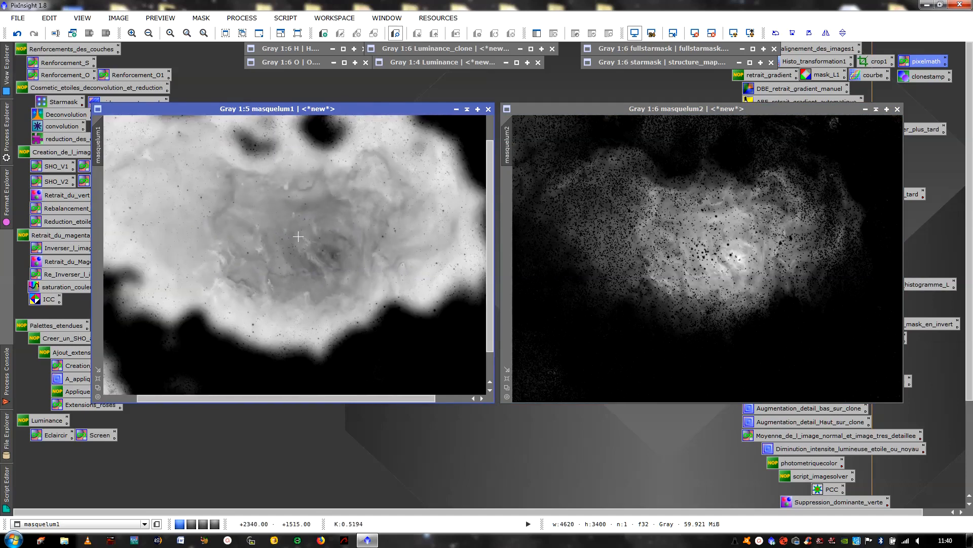
scroll(305, 238, "up", 1)
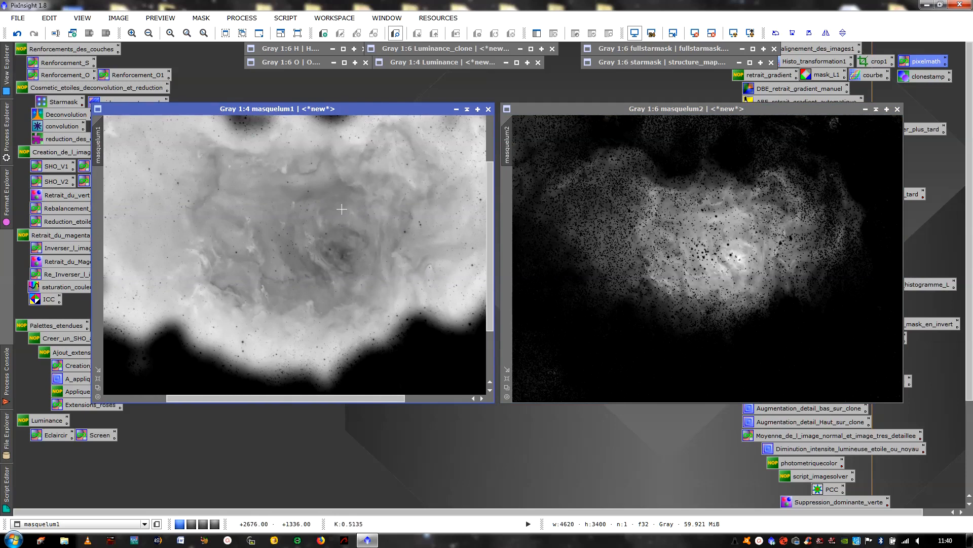
scroll(330, 220, "down", 1)
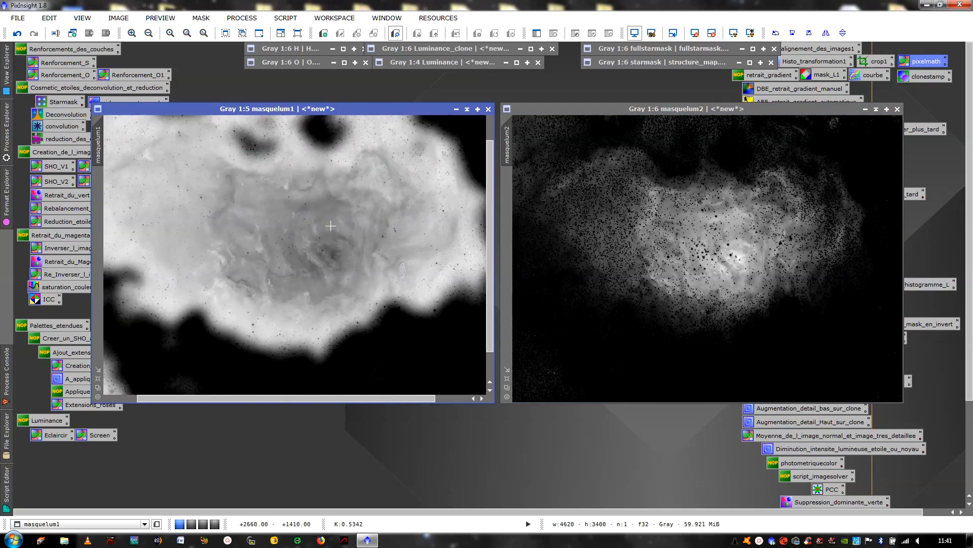
scroll(330, 225, "down", 1)
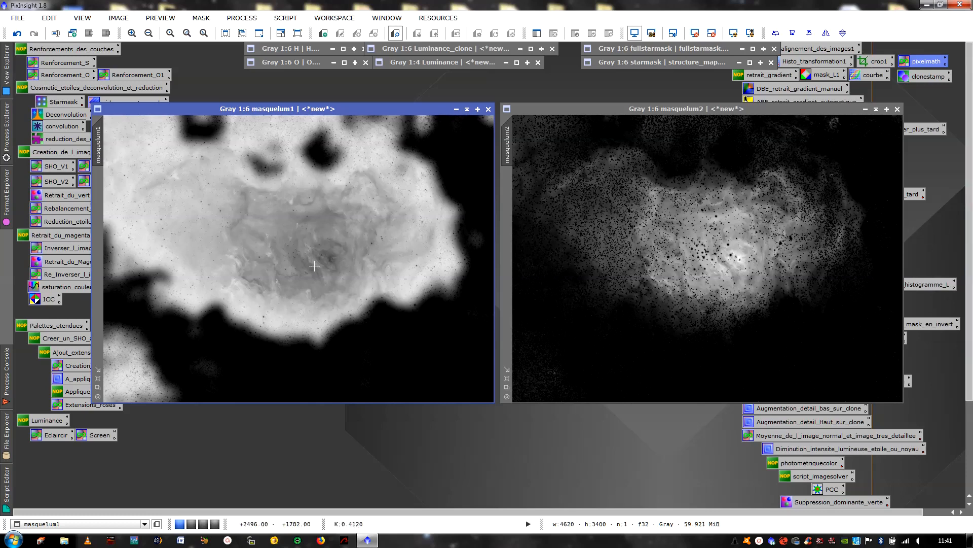
mouse_move(972, 263)
left_mouse_down()
mouse_move(971, 362)
mouse_move(971, 254)
left_mouse_up()
left_click(747, 241)
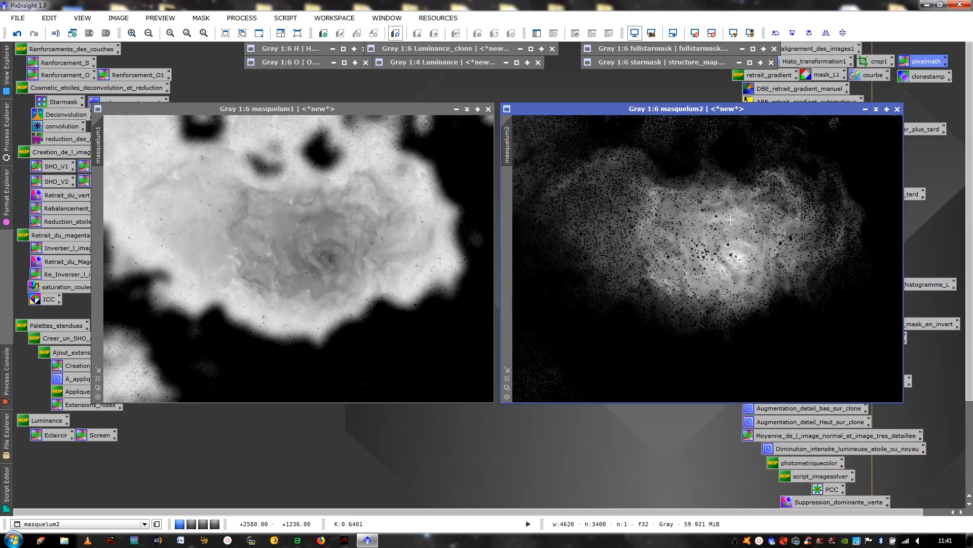
left_click(294, 222)
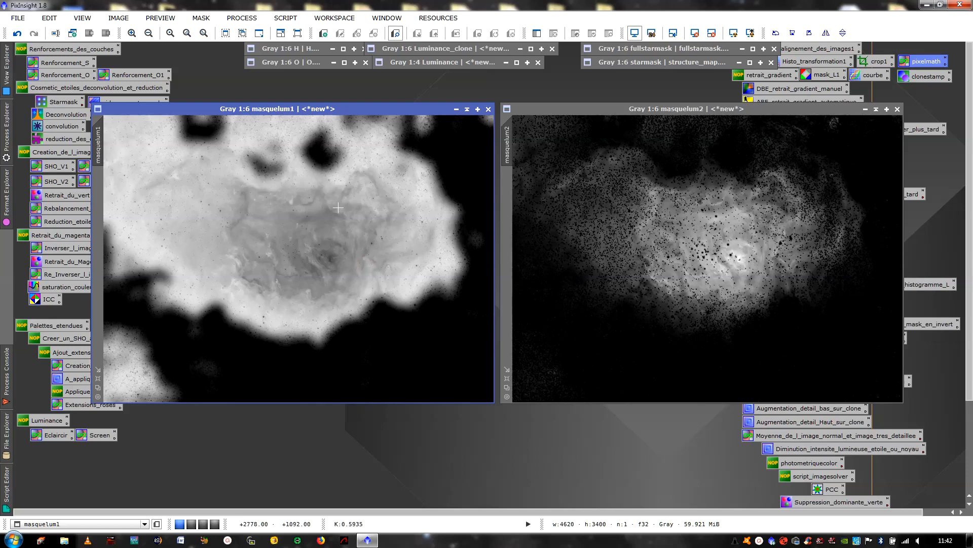
Compare how the stars are protected in masquelum1 and masquelum2, examining the central nebula up close in both masks
scroll(338, 206, "up", 6)
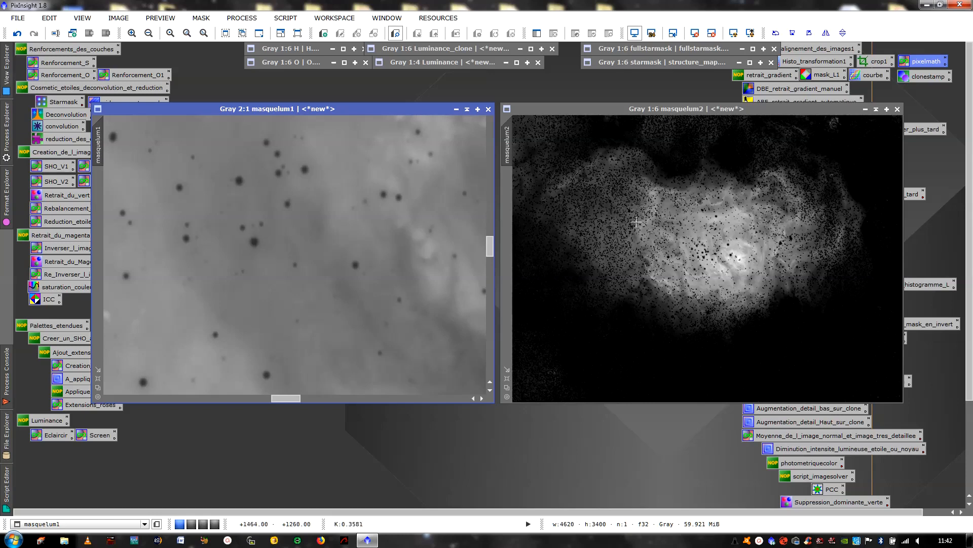
scroll(637, 223, "up", 6)
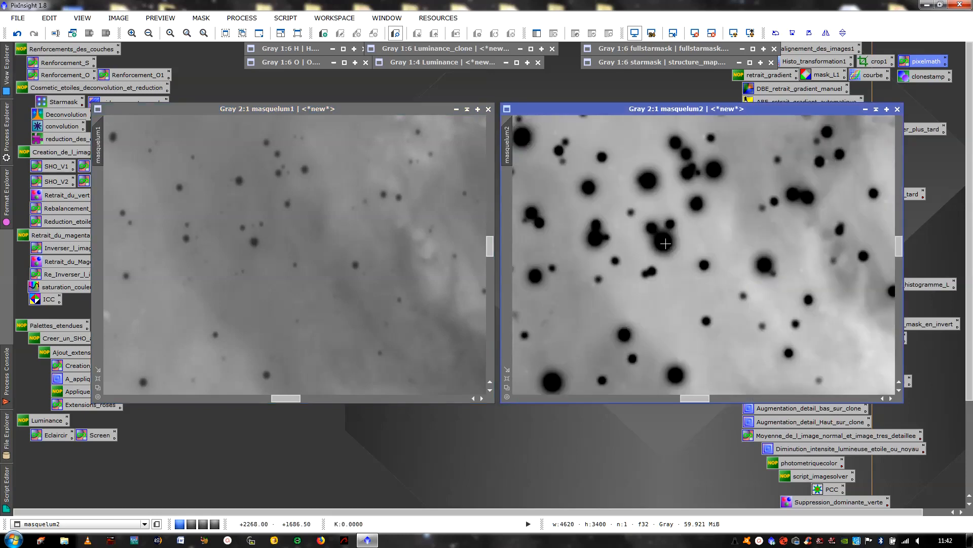
scroll(666, 244, "down", 1)
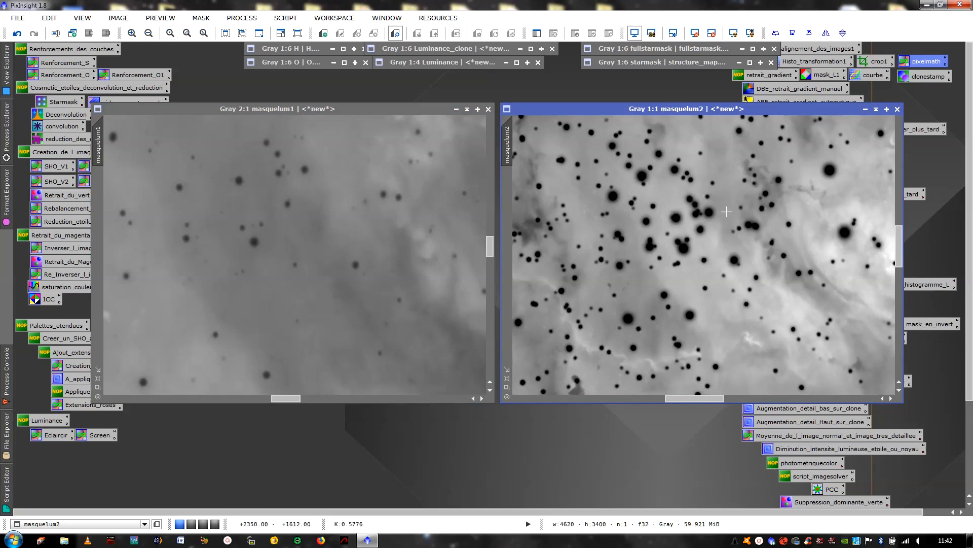
left_click(217, 229)
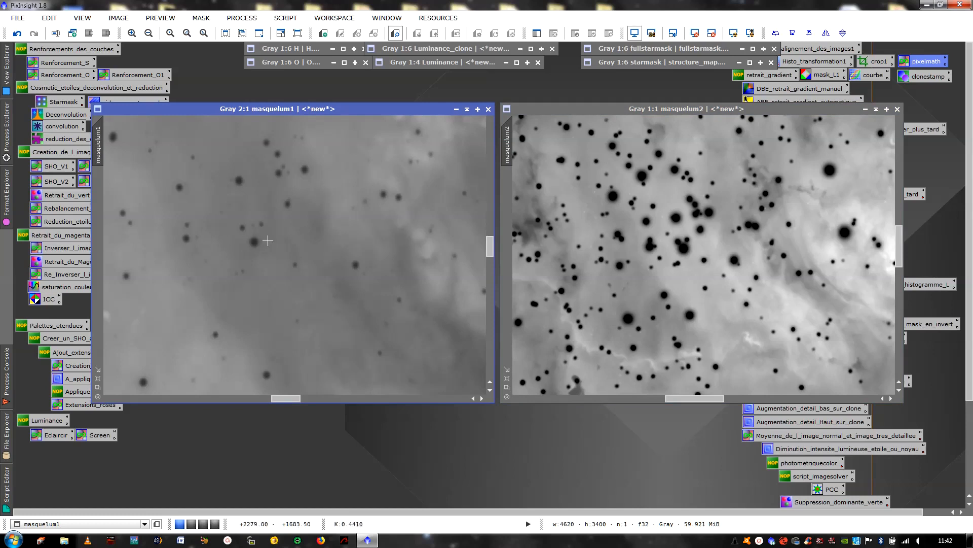
left_click(451, 49)
left_click(353, 185)
left_click(754, 231)
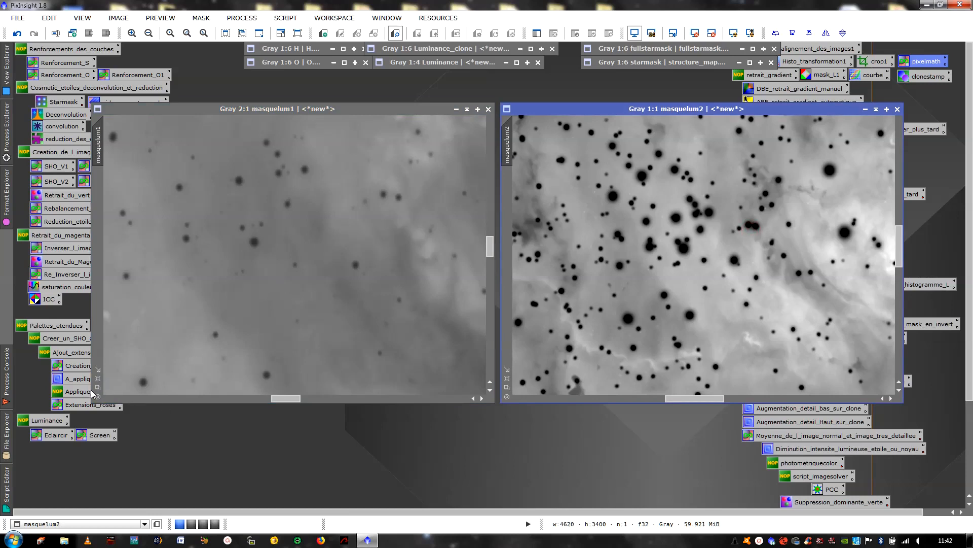
Examine the stars and fine nebula structures of masquelum1 at several magnifications, and review both masks in overview
scroll(291, 292, "down", 2)
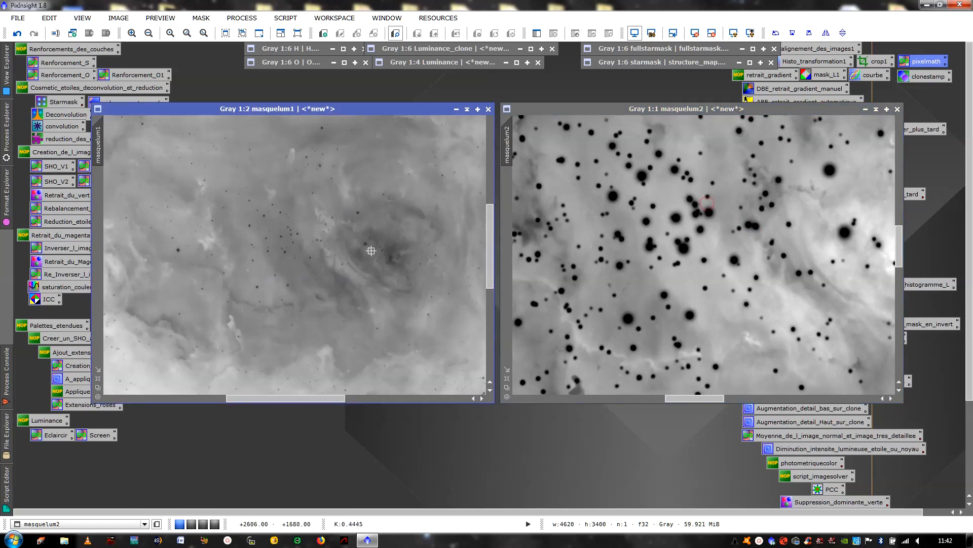
scroll(373, 248, "up", 2)
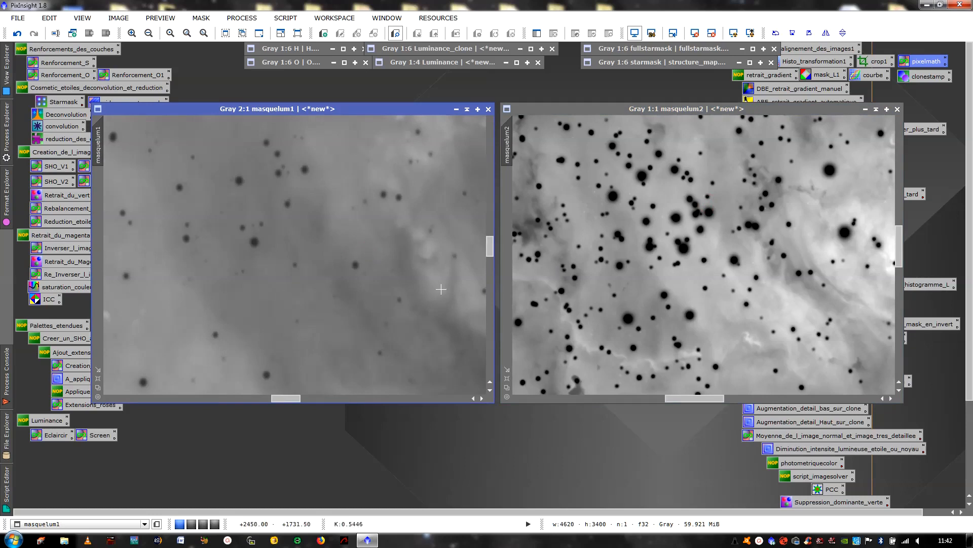
scroll(319, 276, "up", 1)
scroll(241, 291, "up", 1)
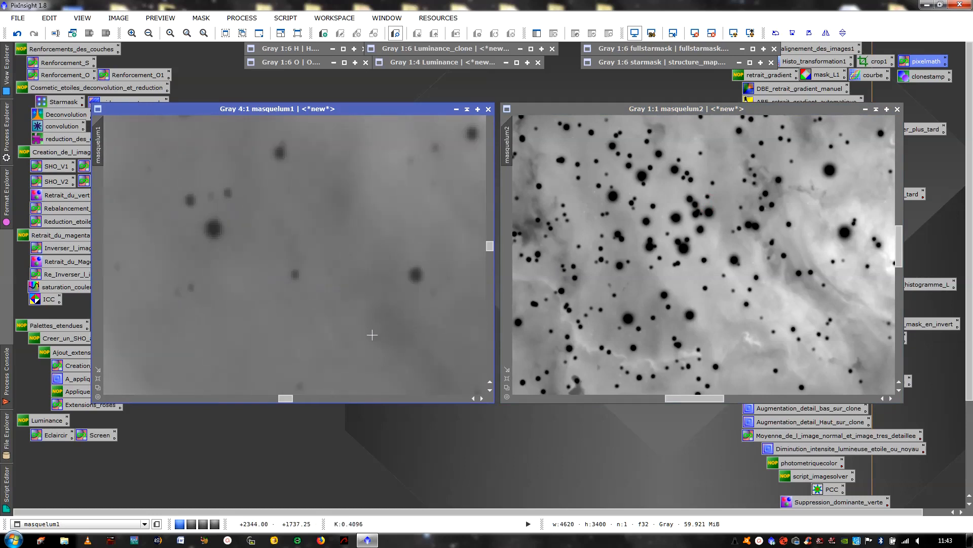
scroll(394, 315, "down", 1)
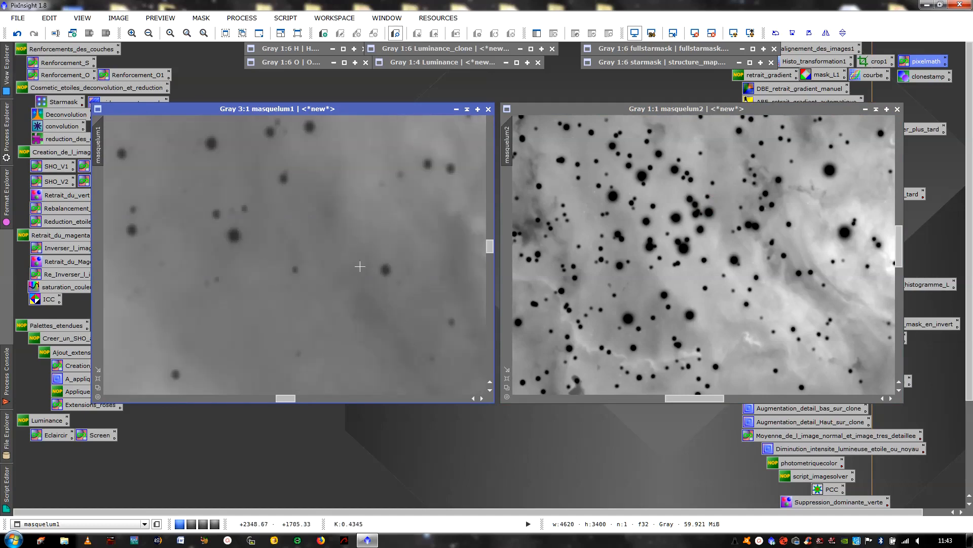
scroll(371, 215, "down", 2)
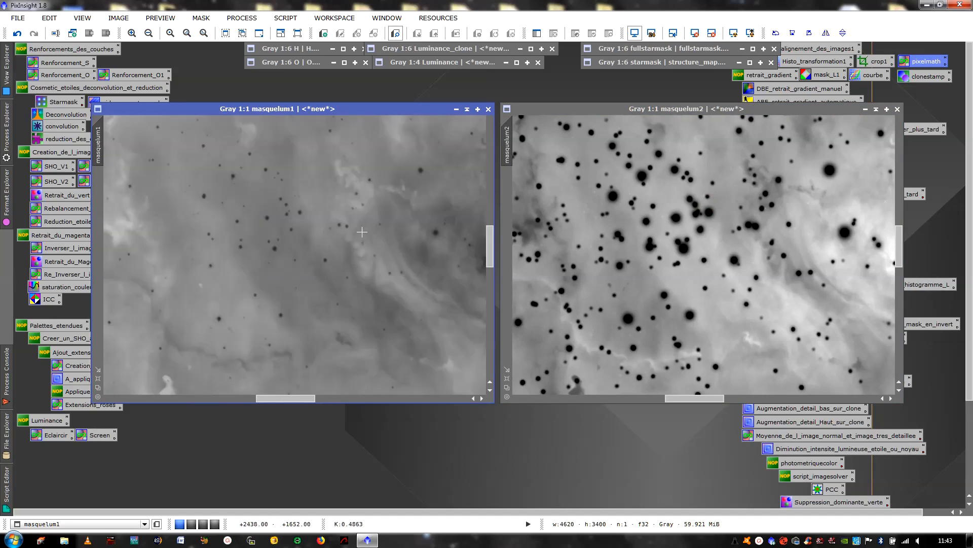
scroll(368, 240, "down", 1)
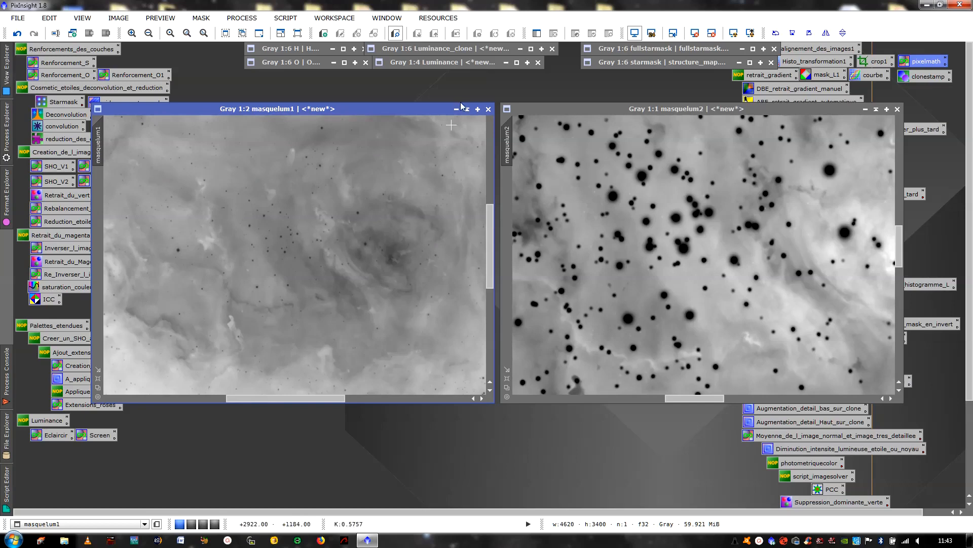
scroll(394, 213, "down", 1)
scroll(390, 212, "down", 1)
left_click(631, 219)
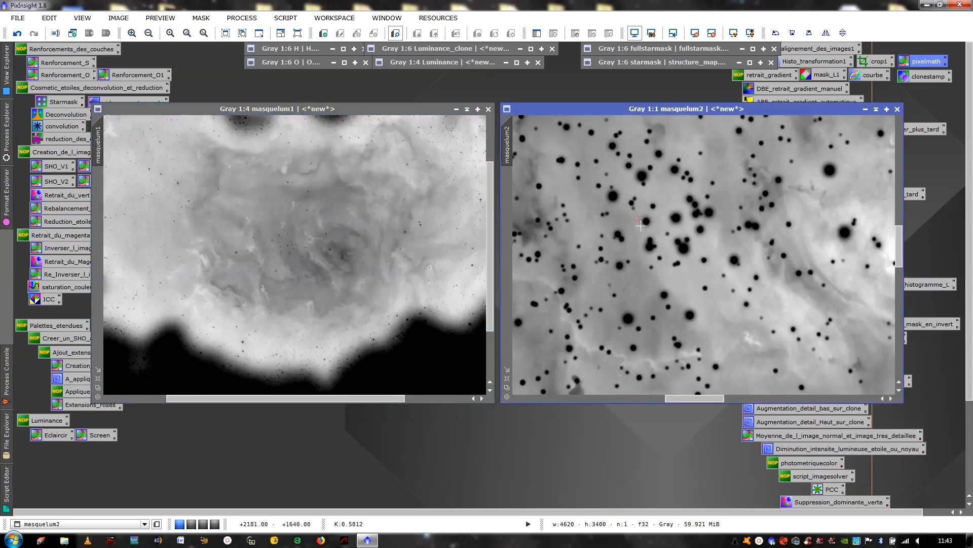
scroll(641, 223, "down", 3)
left_click(371, 221)
scroll(372, 221, "down", 2)
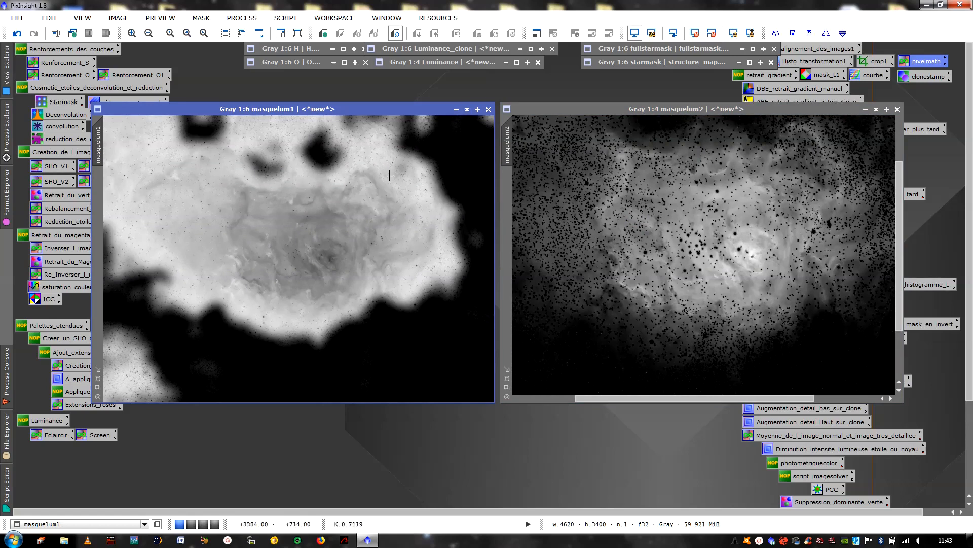
Minimize both mask windows and stack masquelum1 between the minimized starmask and masquelum2
left_click(457, 109)
double_click(341, 261)
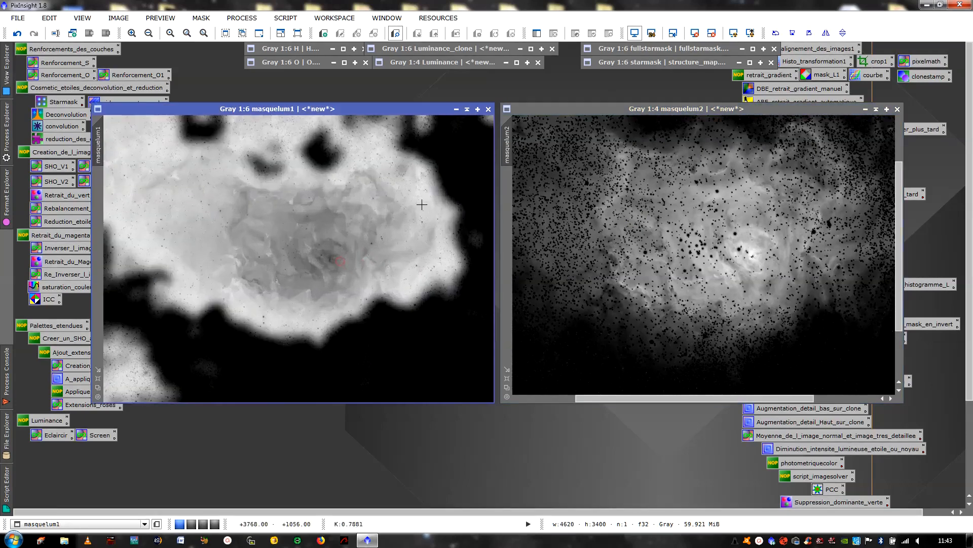
left_click(464, 112)
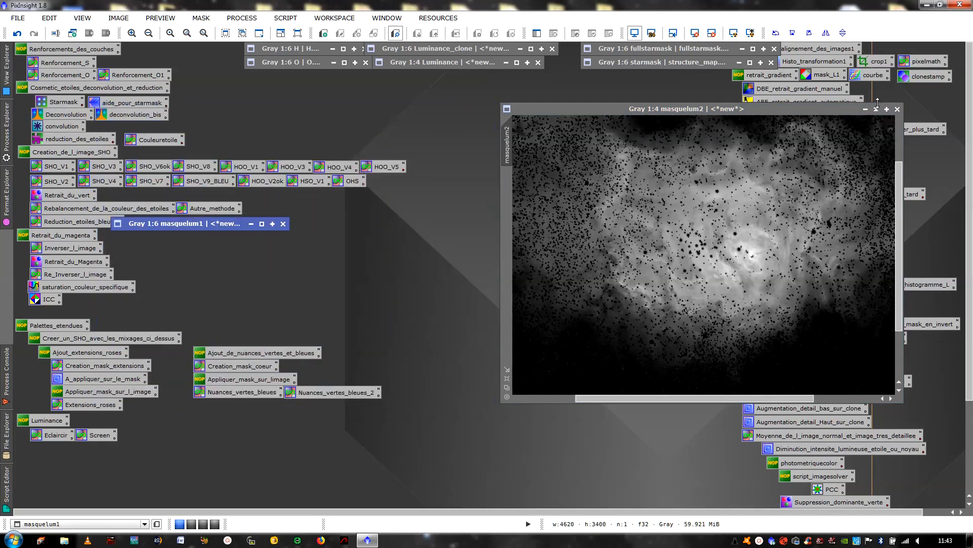
left_click(876, 110)
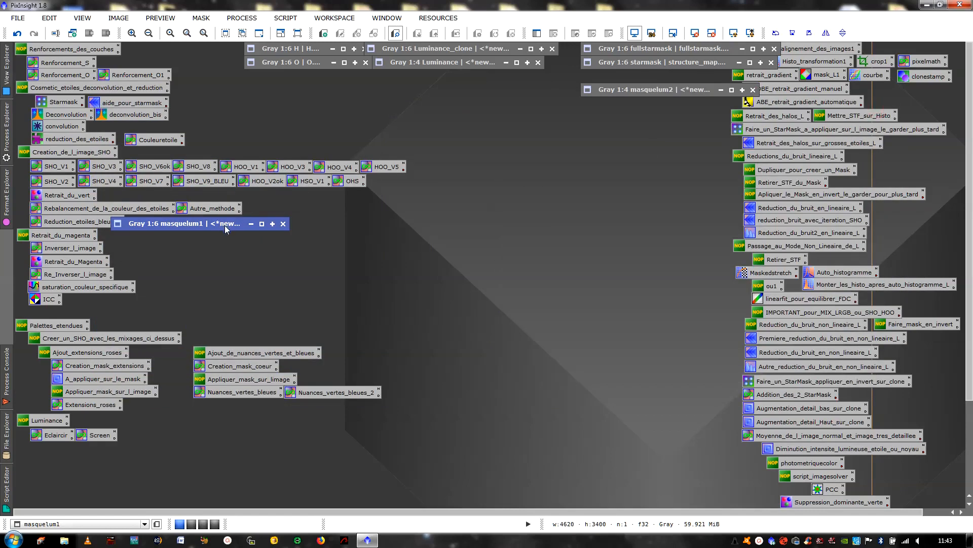
mouse_move(226, 223)
left_mouse_down()
mouse_move(706, 70)
mouse_move(691, 82)
left_mouse_up()
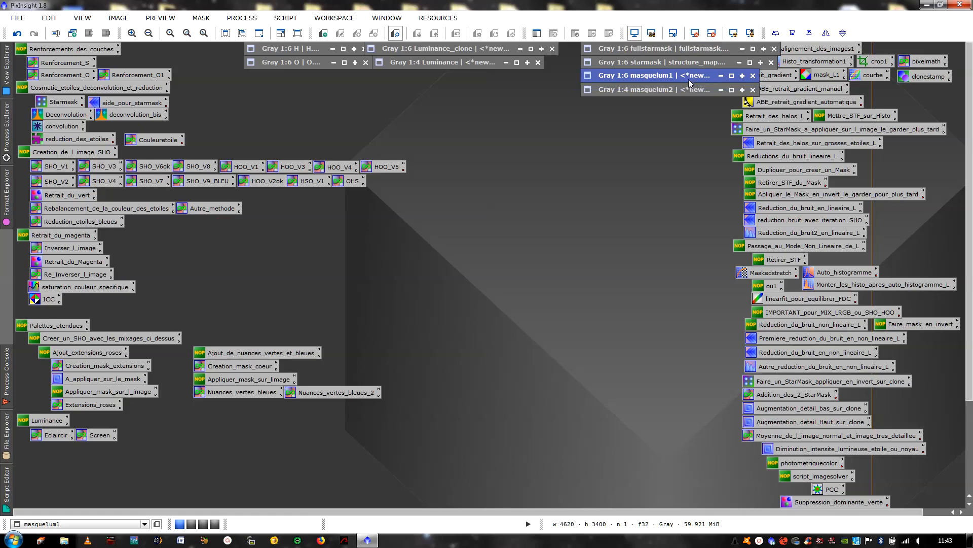
Restore Luminance_clone and Luminance, reduce the Luminance window to 1:6, and place the two images side by side
left_click(520, 49)
left_click(517, 62)
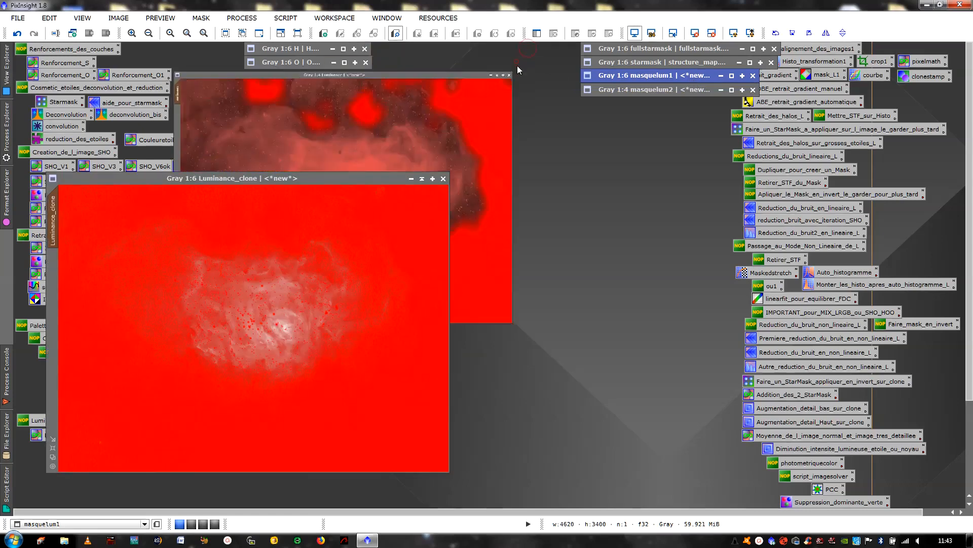
left_click_drag(315, 89, 574, 48)
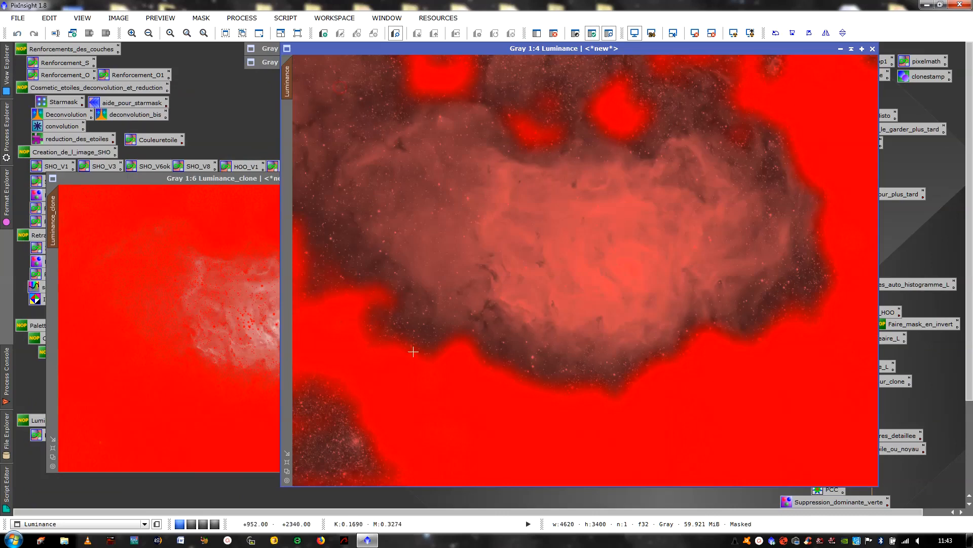
left_click(287, 480)
left_click_drag(508, 51, 675, 174)
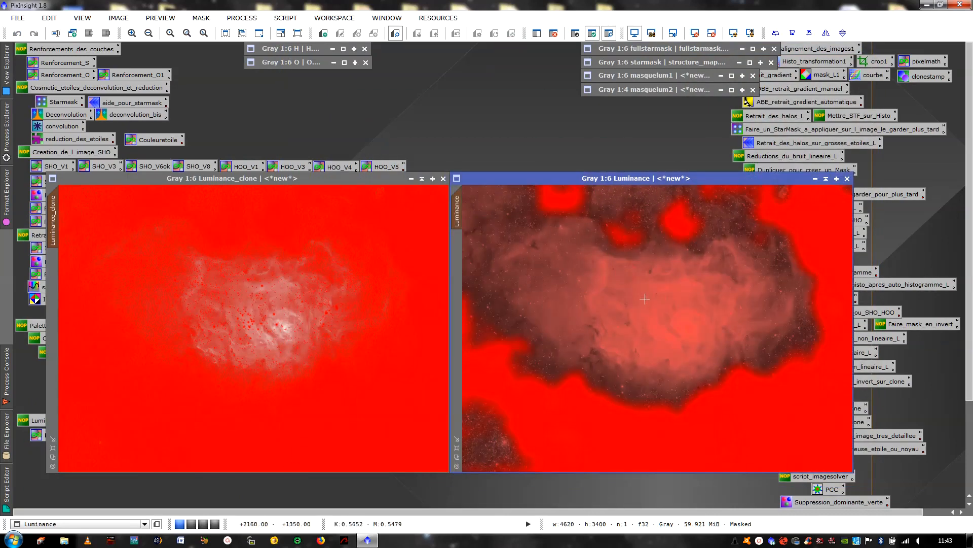
Hide the red mask overlays on Luminance and Luminance_clone while keeping their masks active
key("ctrl+k")
left_click(298, 387)
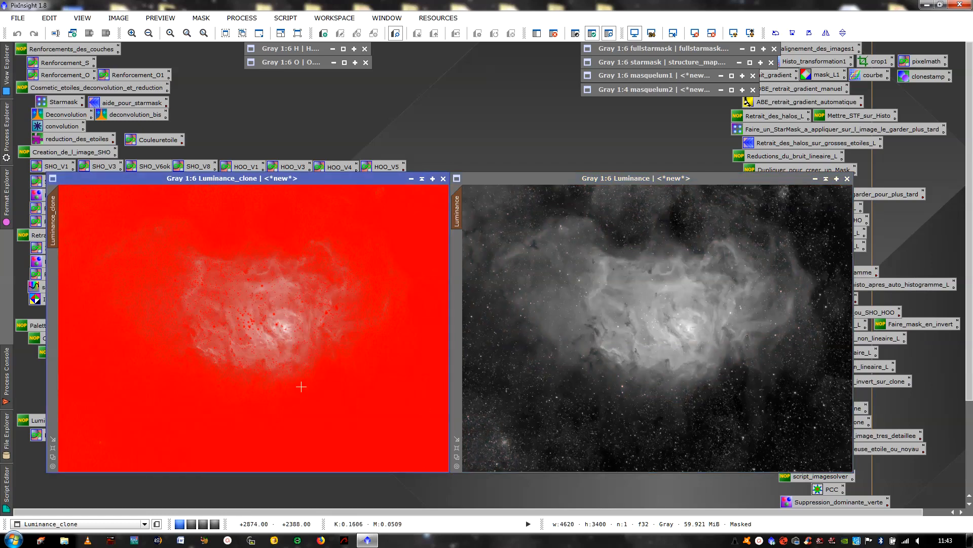
key("ctrl+k")
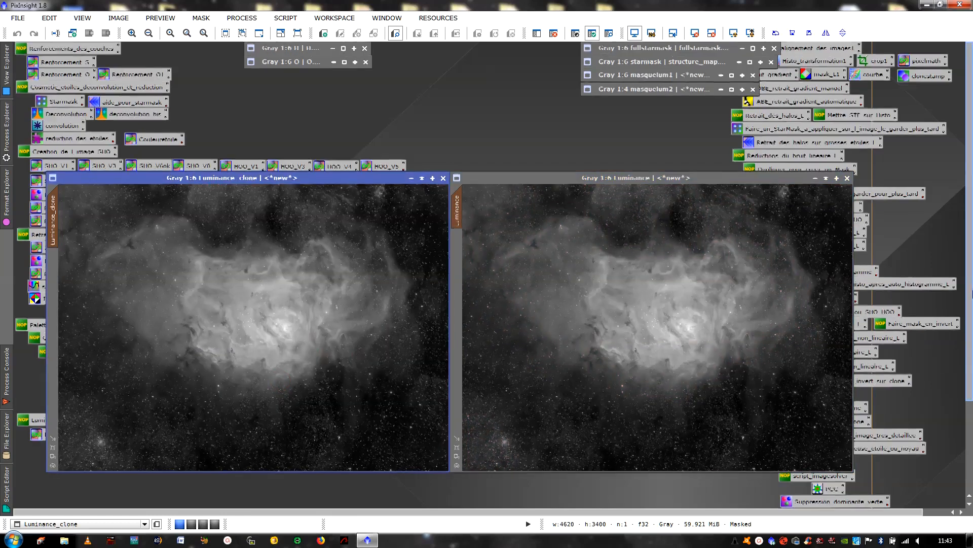
Open LocalHistogramEqualization from the saved augmentation_des_contrastes settings and set its amount to 0.200
scroll(899, 472, "down", 2)
double_click(807, 486)
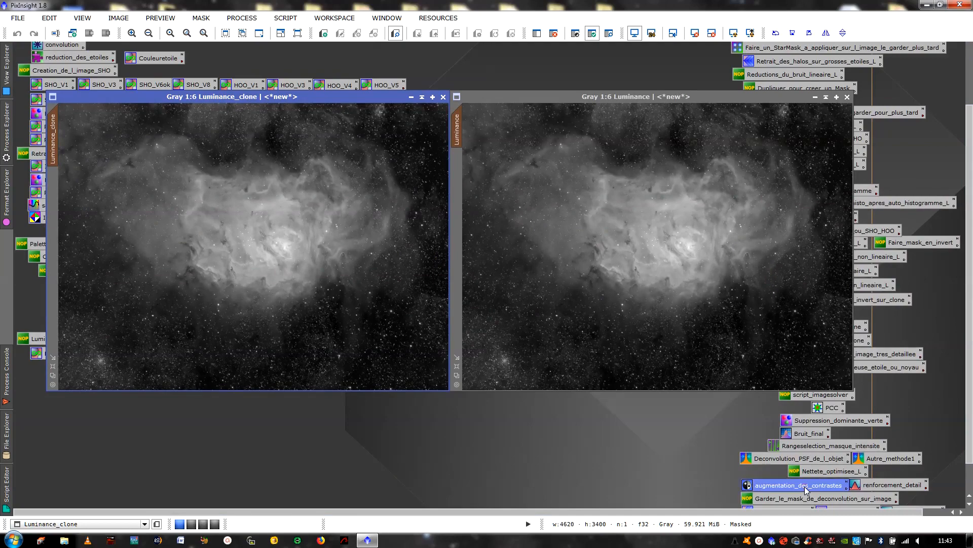
scroll(971, 349, "up", 2)
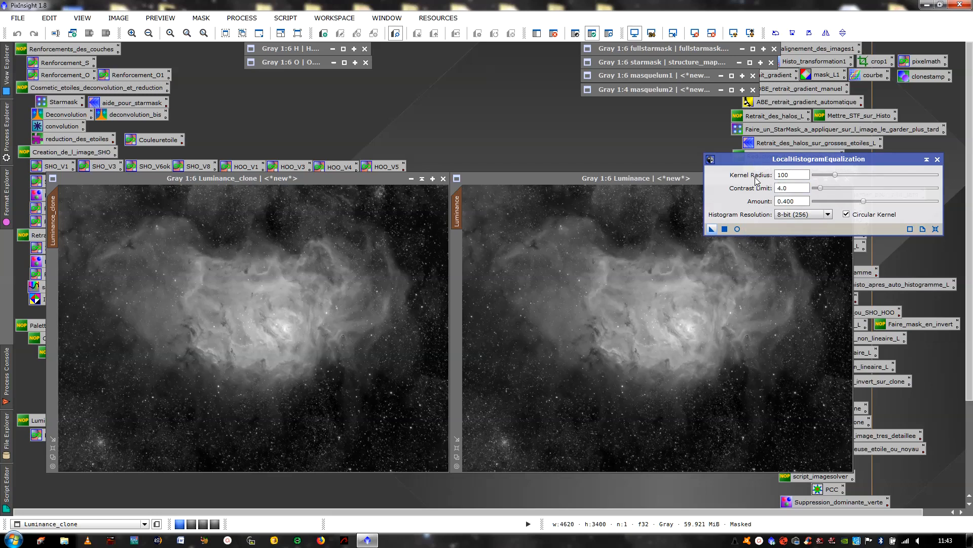
mouse_move(757, 179)
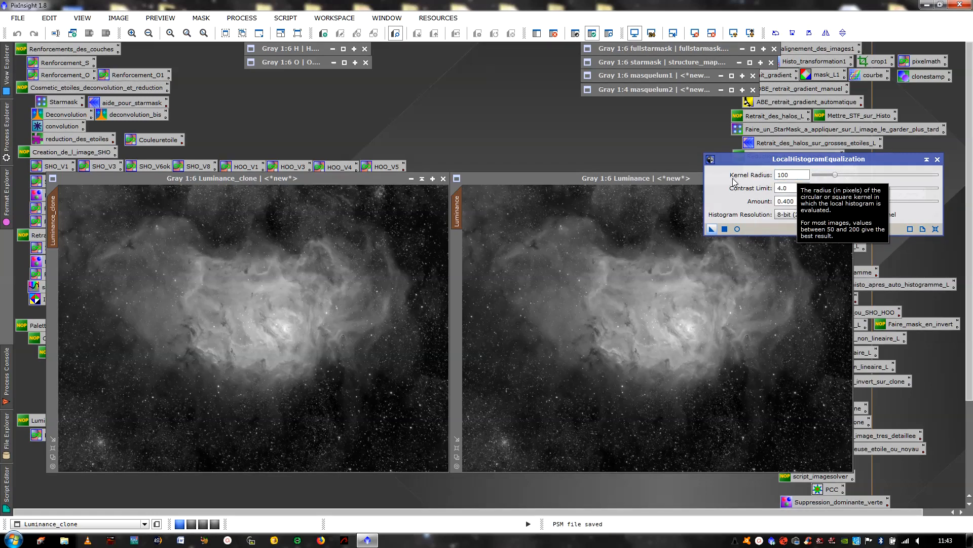
left_click(795, 202)
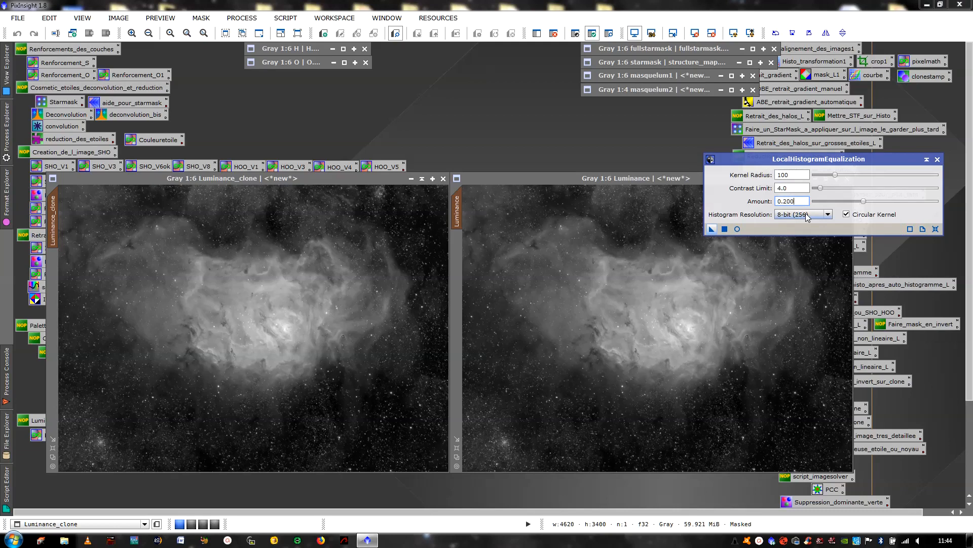
Adjust the LocalHistogramEqualization amount to 0.400 using a real-time preview of Luminance_clone, and apply the process to that image
left_click(340, 268)
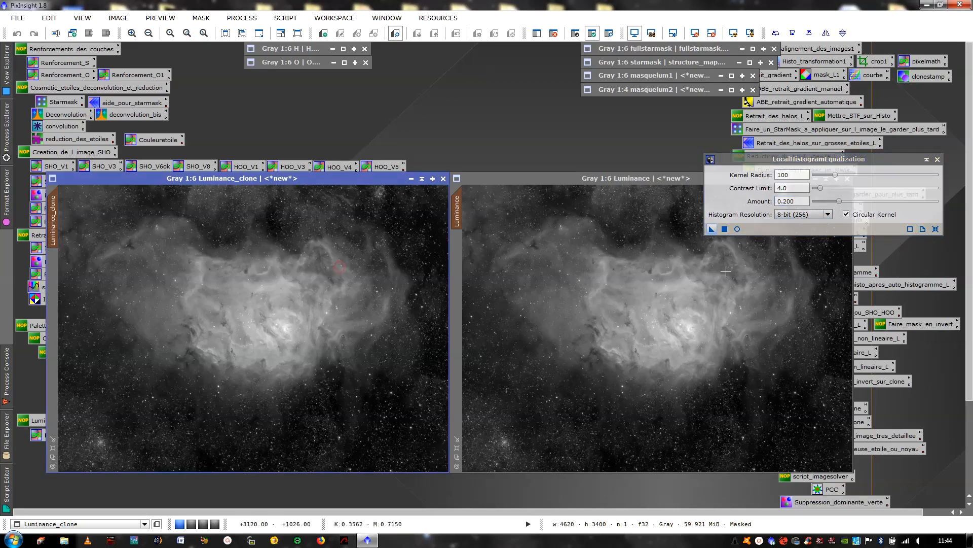
left_click(738, 231)
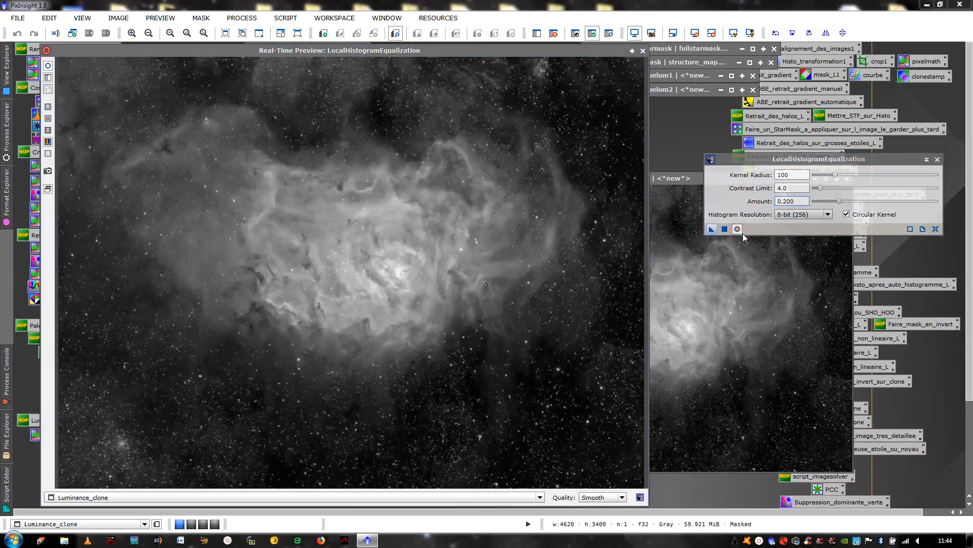
left_click_drag(839, 201, 851, 200)
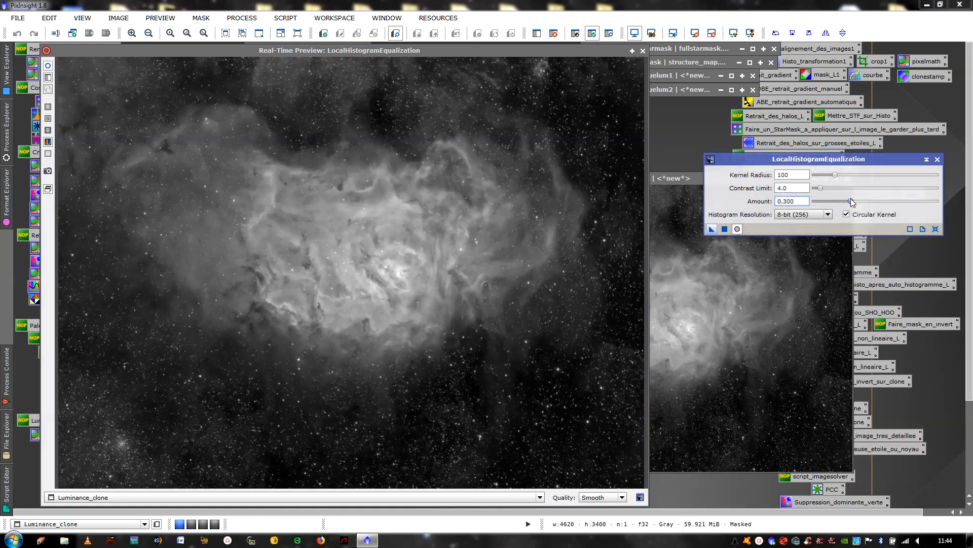
left_click_drag(851, 201, 864, 202)
left_click(643, 50)
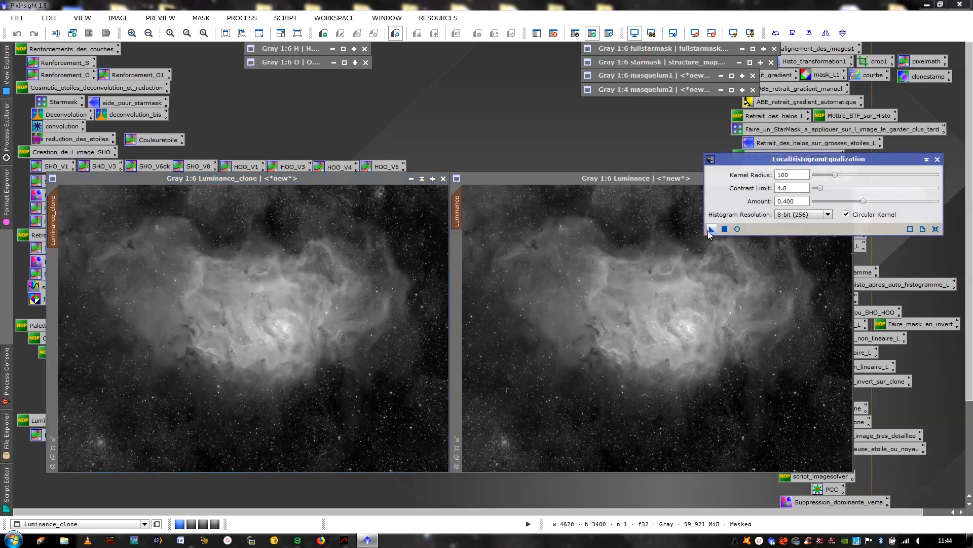
left_click_drag(711, 228, 272, 254)
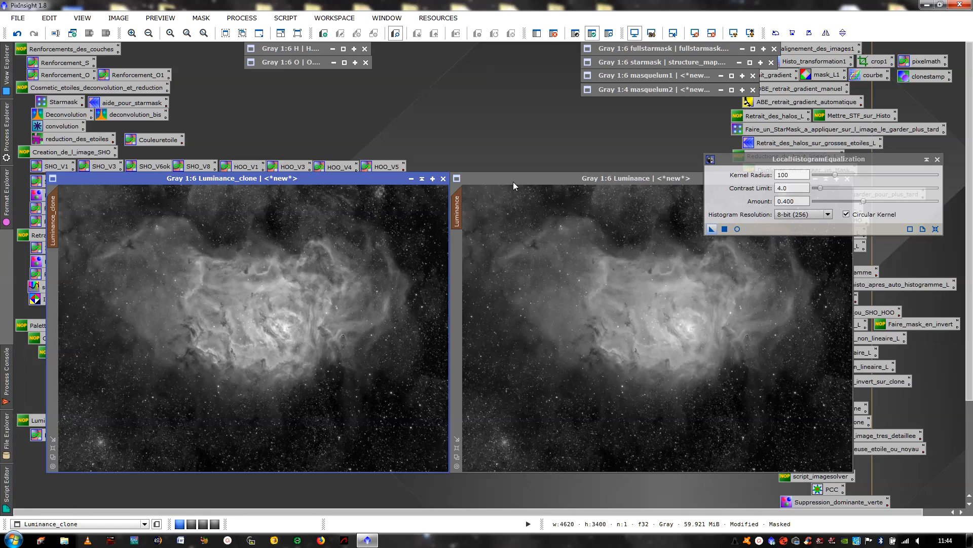
Swap the two image windows so that Luminance and Luminance_clone sit side by side in that order
left_click_drag(515, 181, 617, 195)
left_click_drag(412, 206, 336, 199)
left_click_drag(498, 190, 533, 196)
left_click(659, 284)
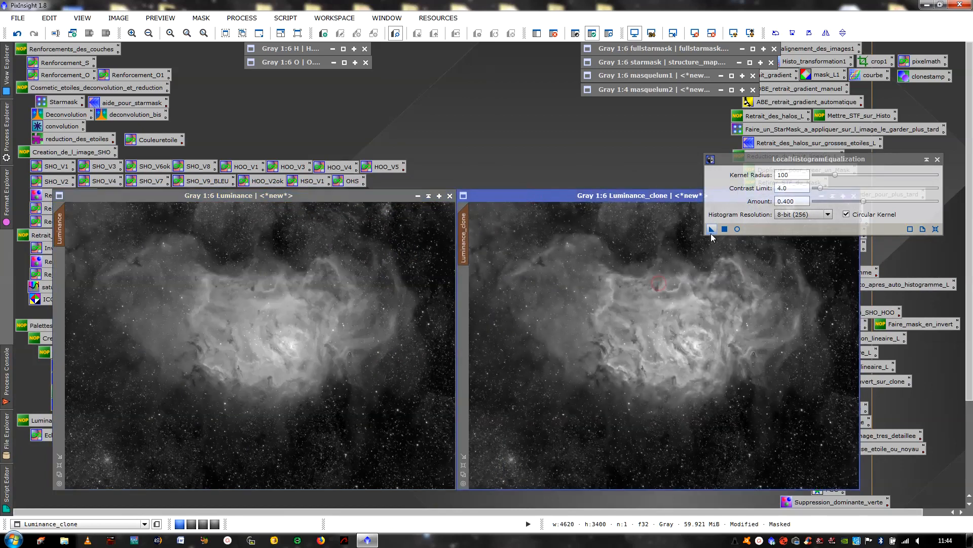
Apply the same LocalHistogramEqualization settings to Luminance and close the process
left_click(388, 293)
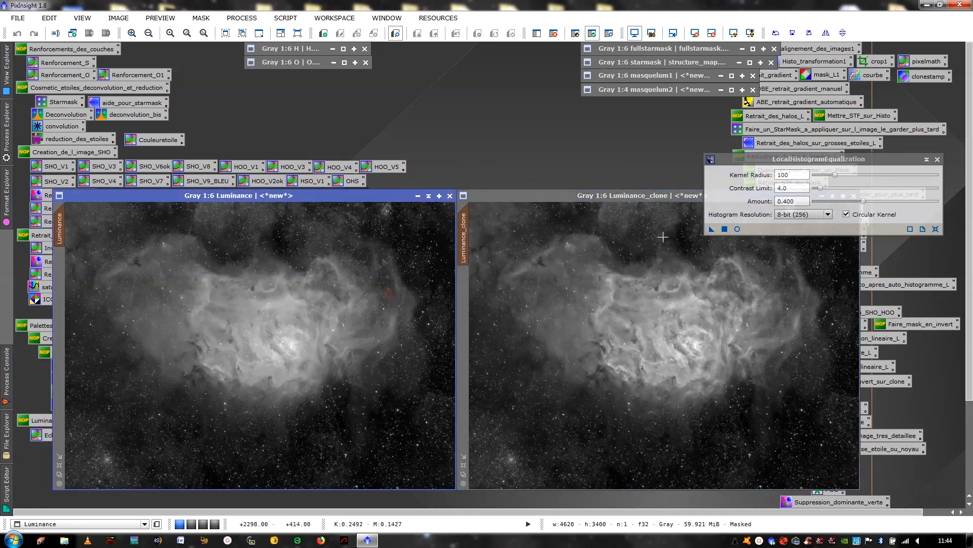
left_click_drag(711, 231, 274, 304)
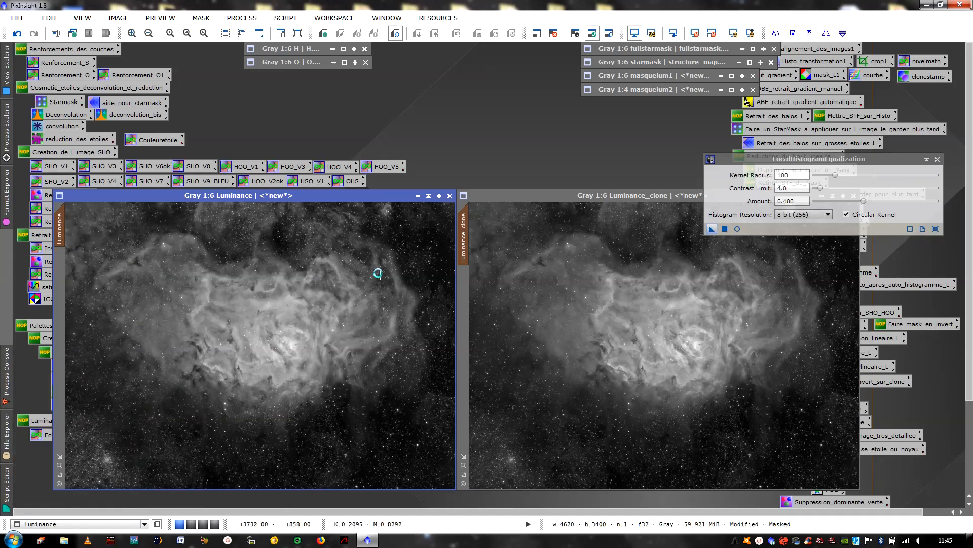
left_click(937, 160)
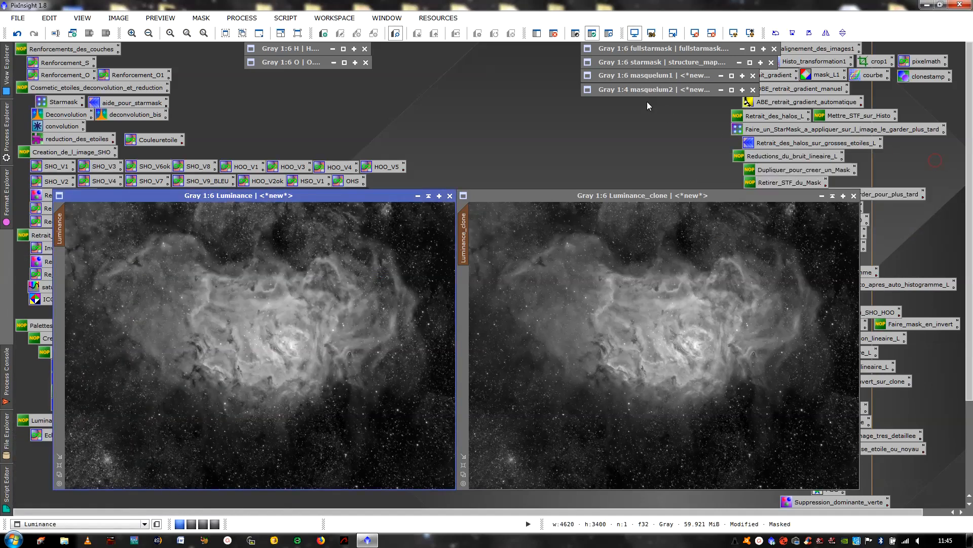
Restore masquelum1, reduce it to 1:10 with its window fitted to the image, and place it above Luminance
left_click(679, 75)
left_click(731, 76)
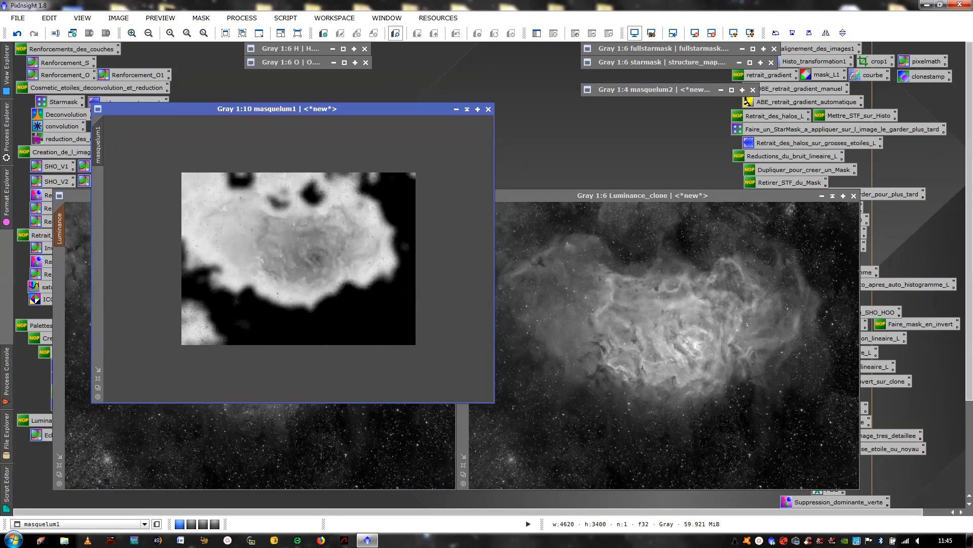
left_click(98, 387)
scroll(154, 340, "down", 4)
left_click(96, 372)
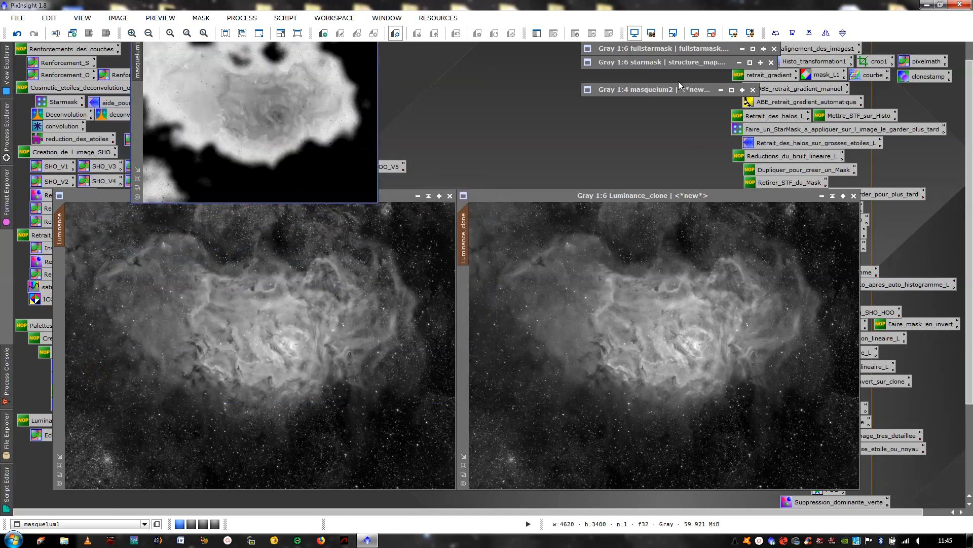
Restore masquelum2, reduce it to 1:10 with its window fitted to the image, and place it above Luminance_clone
double_click(730, 90)
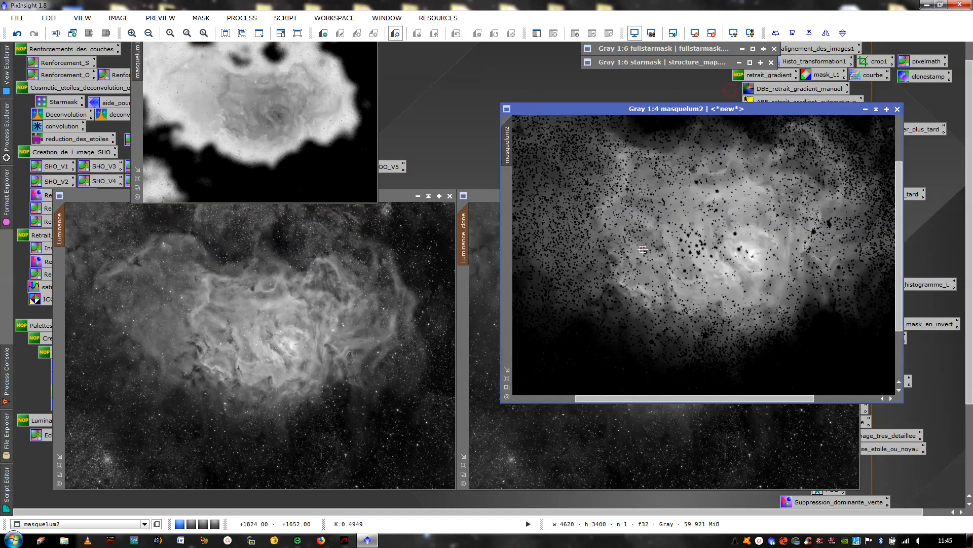
scroll(522, 383, "down", 6)
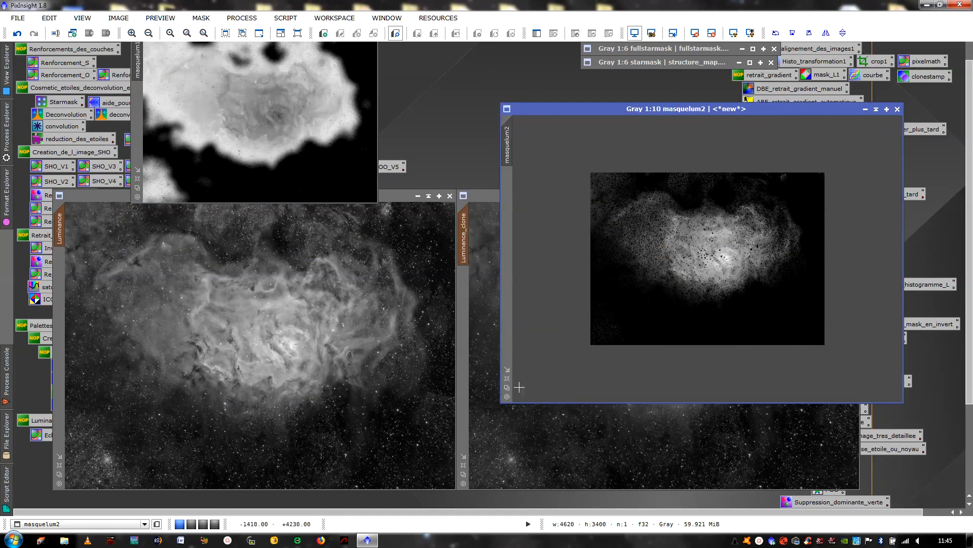
left_click(507, 369)
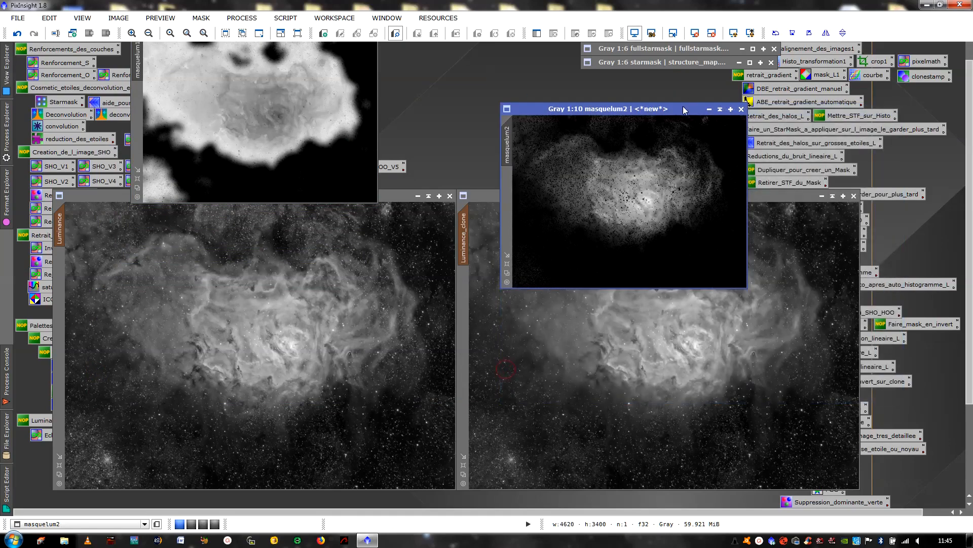
left_click_drag(682, 106, 734, 21)
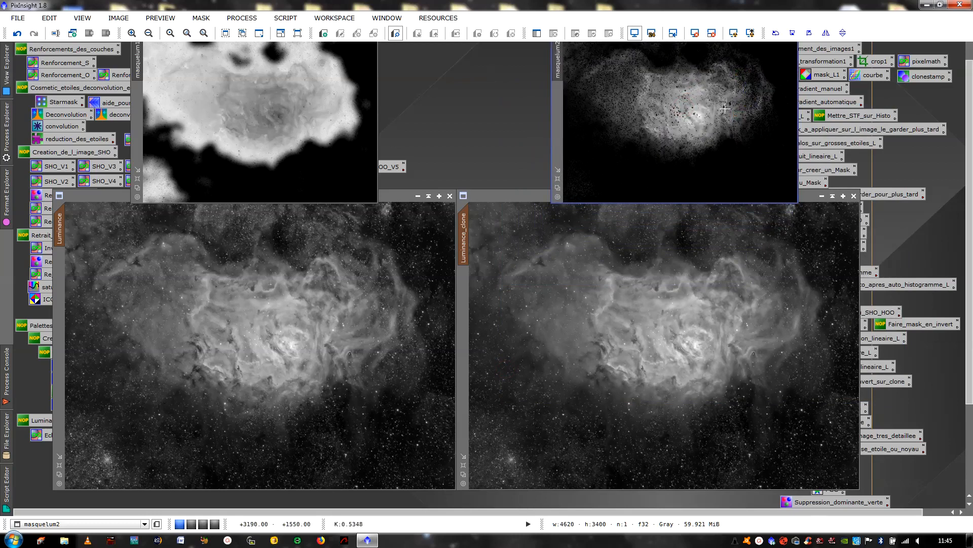
Compare the contrast of the central nebula in Luminance and Luminance_clone at higher magnification, with both masks in view
left_click_drag(972, 228, 972, 382)
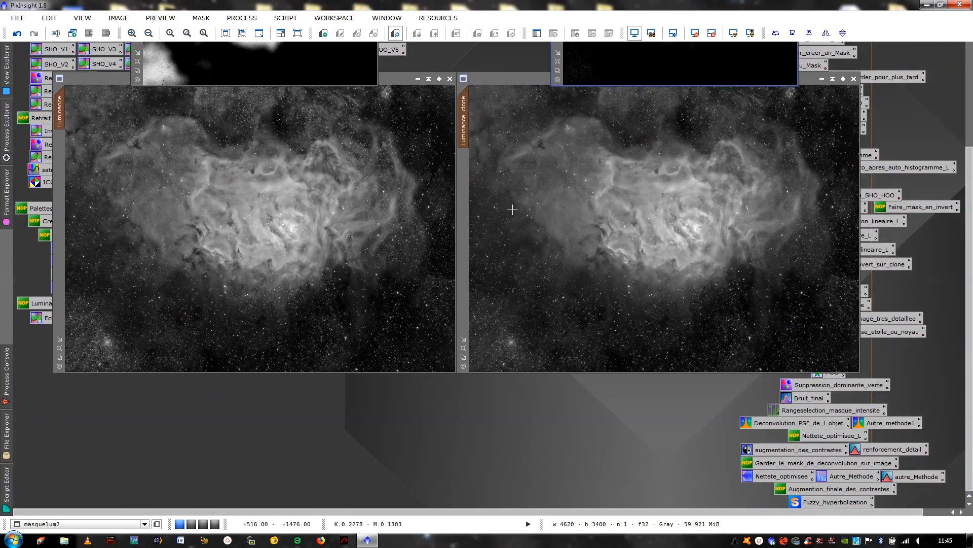
left_click(311, 207)
scroll(308, 209, "up", 1)
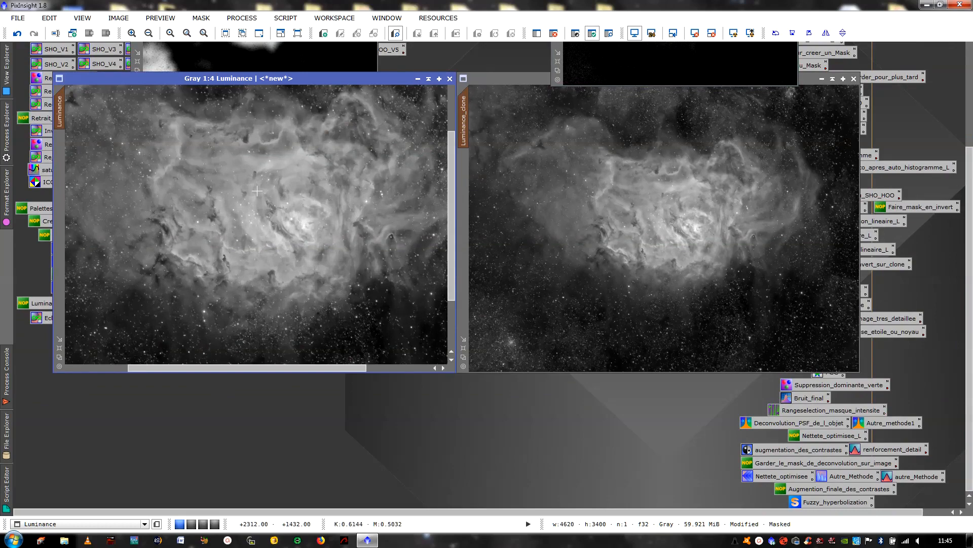
left_click_drag(972, 282, 972, 226)
left_click(755, 275)
scroll(672, 296, "up", 1)
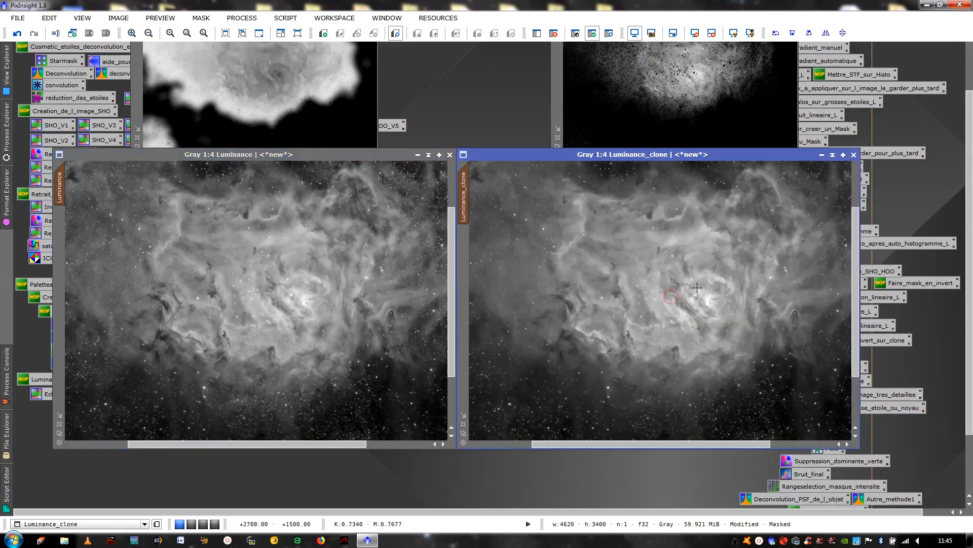
scroll(709, 298, "up", 1)
left_click_drag(972, 289, 950, 213)
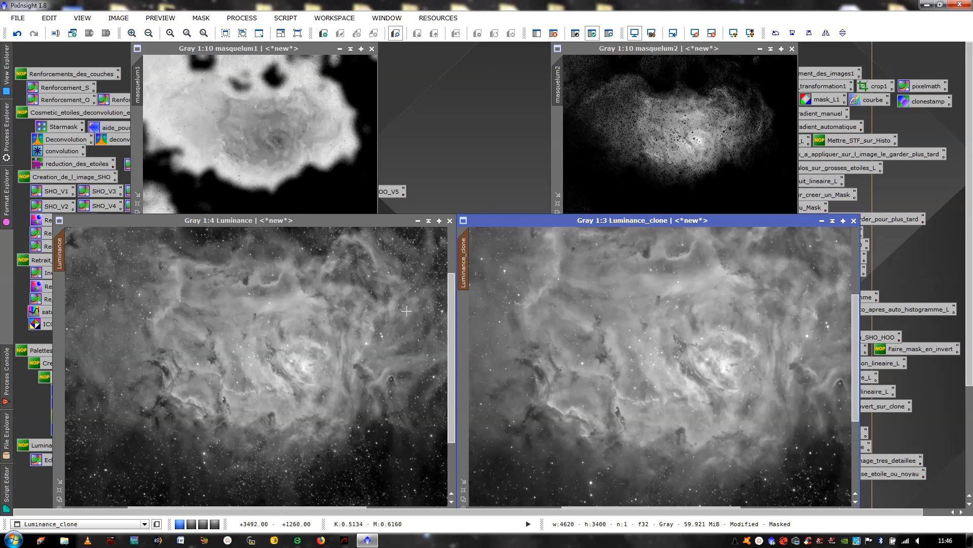
Examine the stars of Luminance at 3:1 and Luminance_clone at 4:1, and return both images to 1:6
scroll(223, 315, "up", 5)
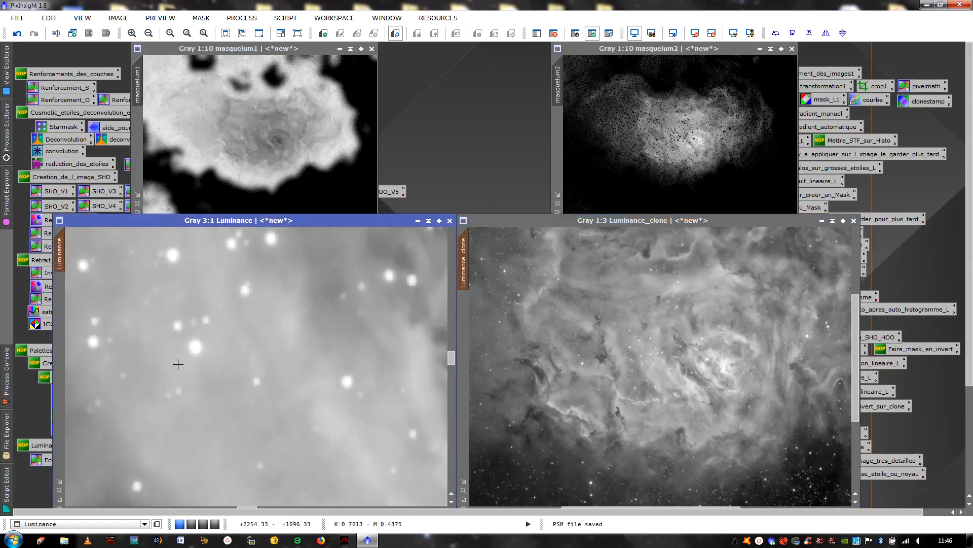
scroll(659, 350, "up", 5)
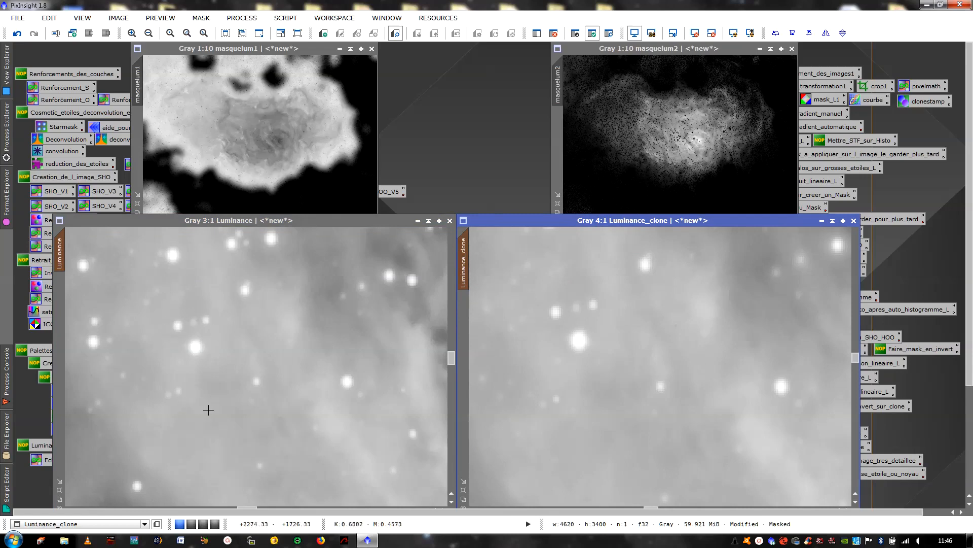
scroll(264, 352, "down", 6)
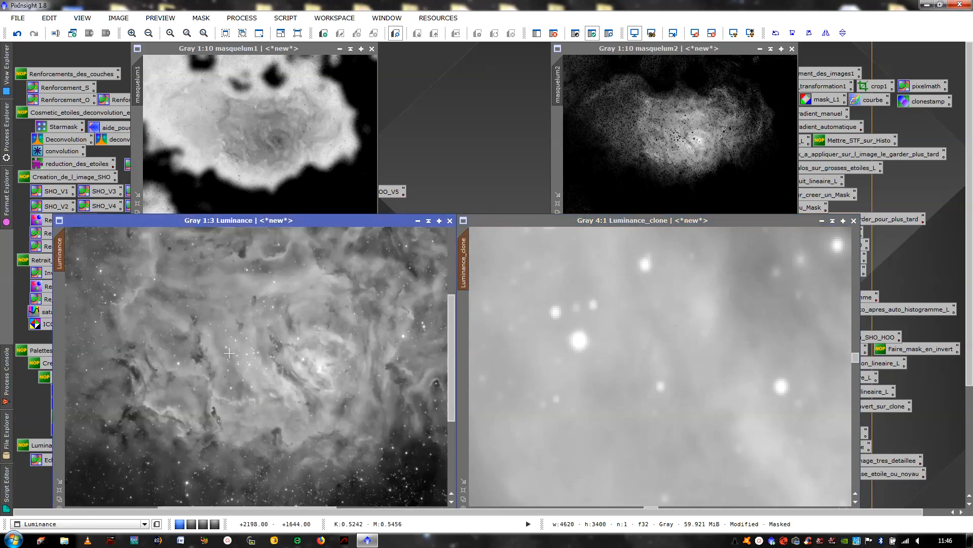
scroll(230, 349, "down", 1)
left_click(666, 359)
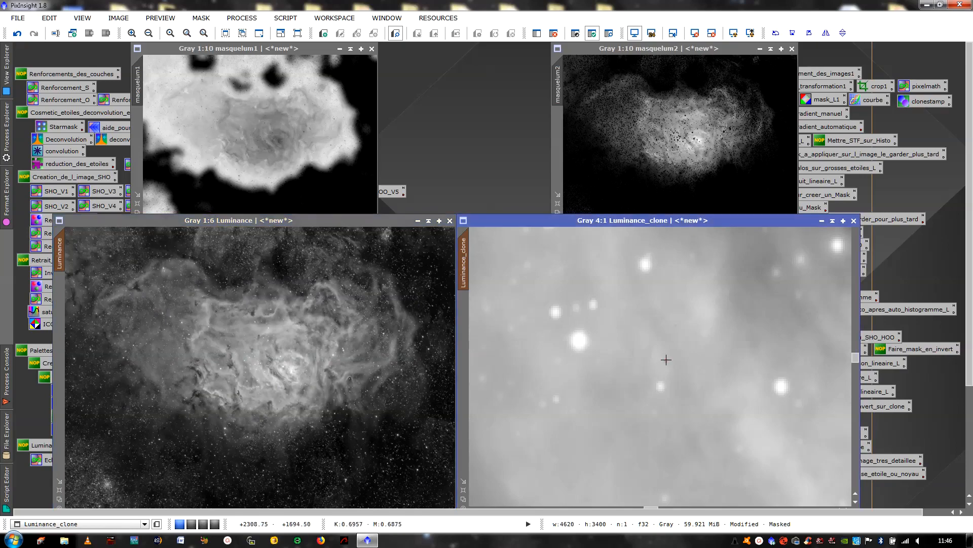
scroll(679, 352, "down", 5)
scroll(683, 350, "down", 3)
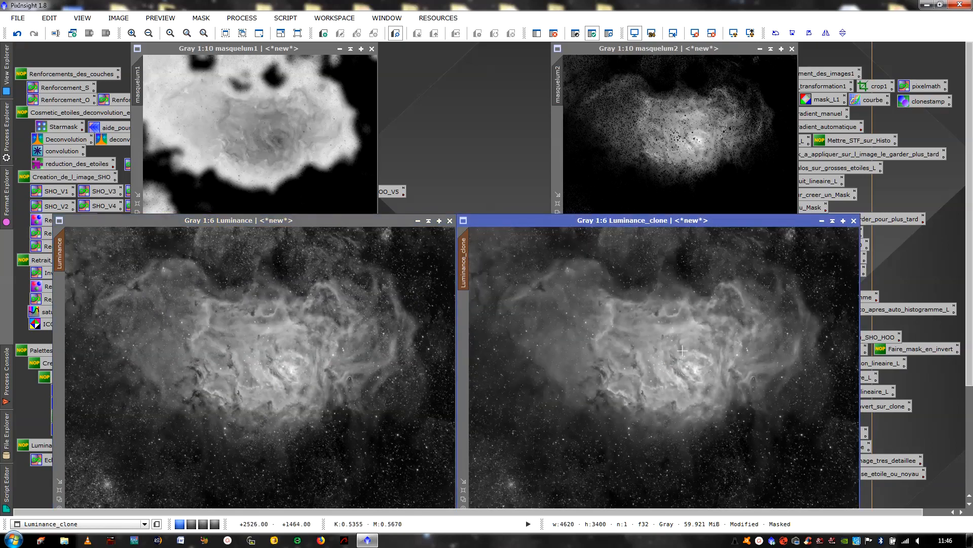
Open ATrousWaveletTransform from the saved Nettete_optimisee settings and apply it to Luminance_clone and Luminance
scroll(971, 303, "down", 3)
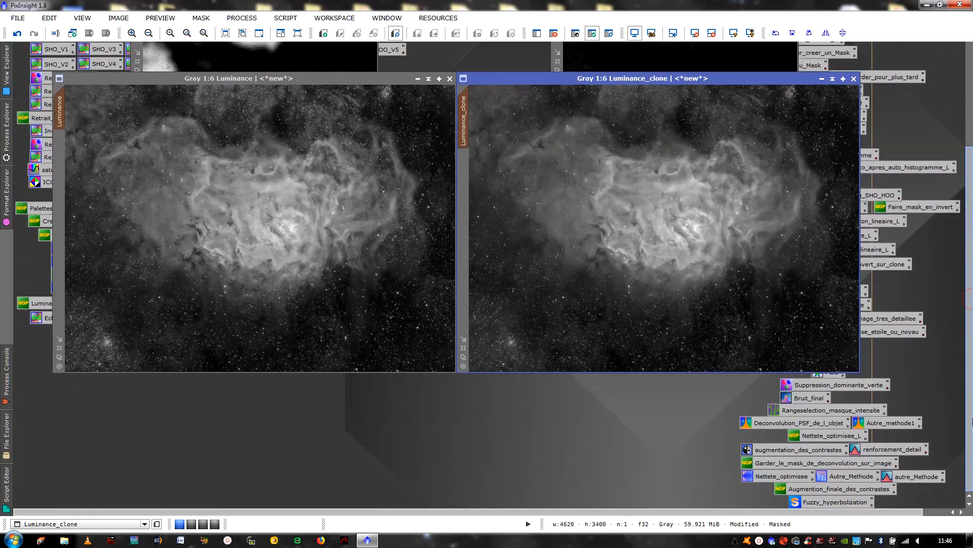
double_click(784, 480)
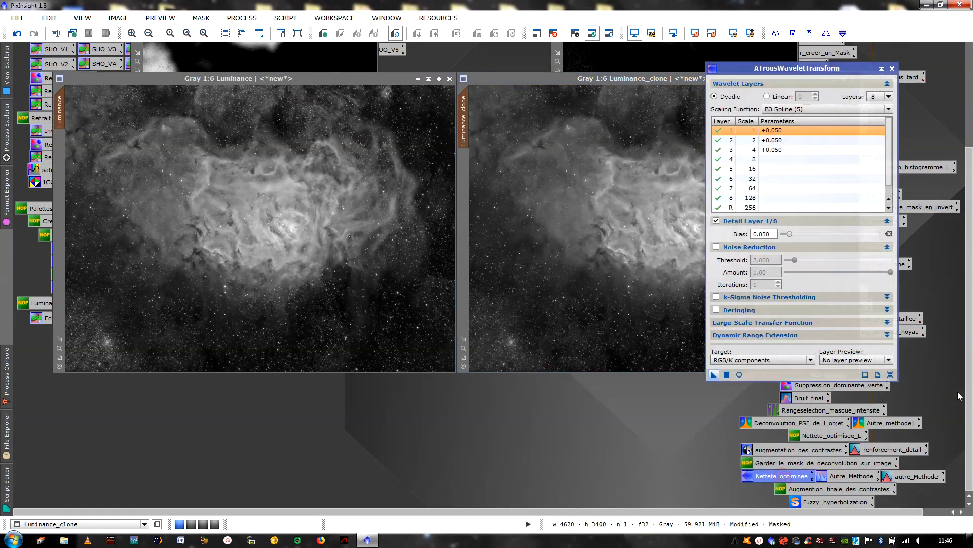
scroll(970, 304, "up", 3)
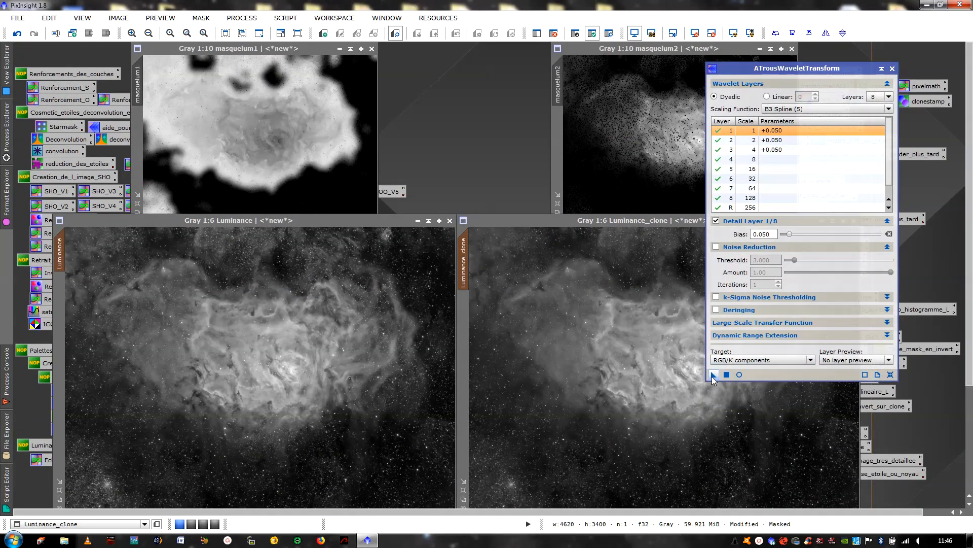
left_click_drag(713, 375, 582, 347)
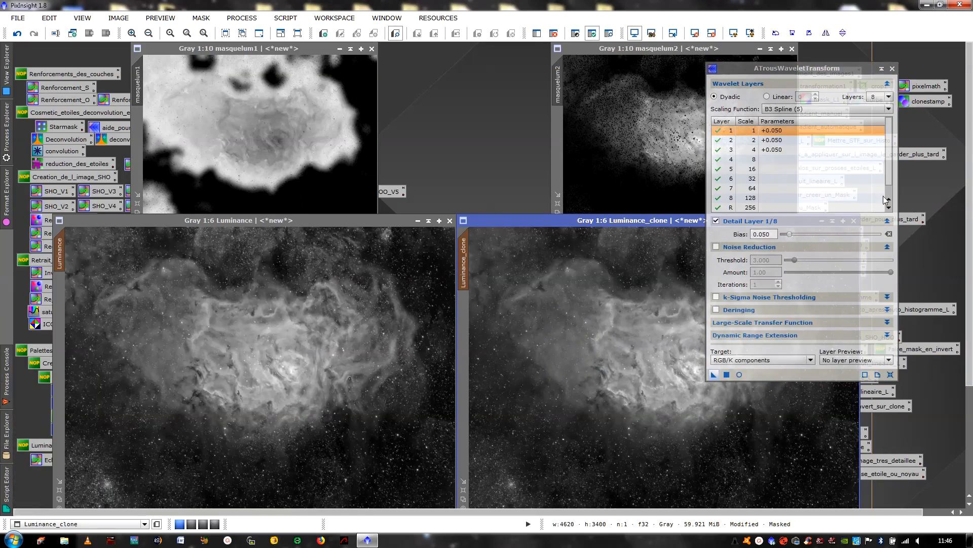
left_click_drag(714, 375, 245, 326)
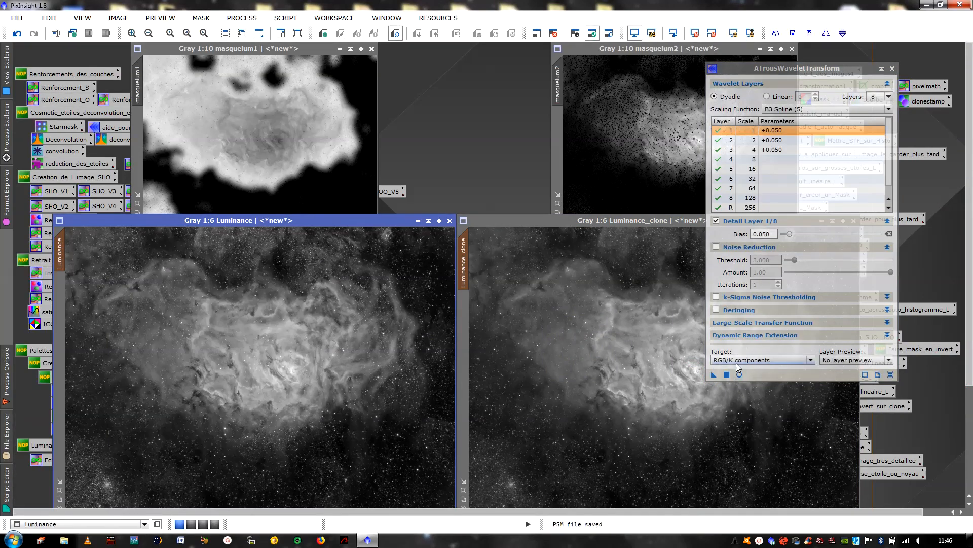
Close ATrousWaveletTransform, examine the stars of Luminance at 3:1 and Luminance_clone at 4:1, and zoom both images back out
left_click(892, 69)
scroll(304, 317, "up", 7)
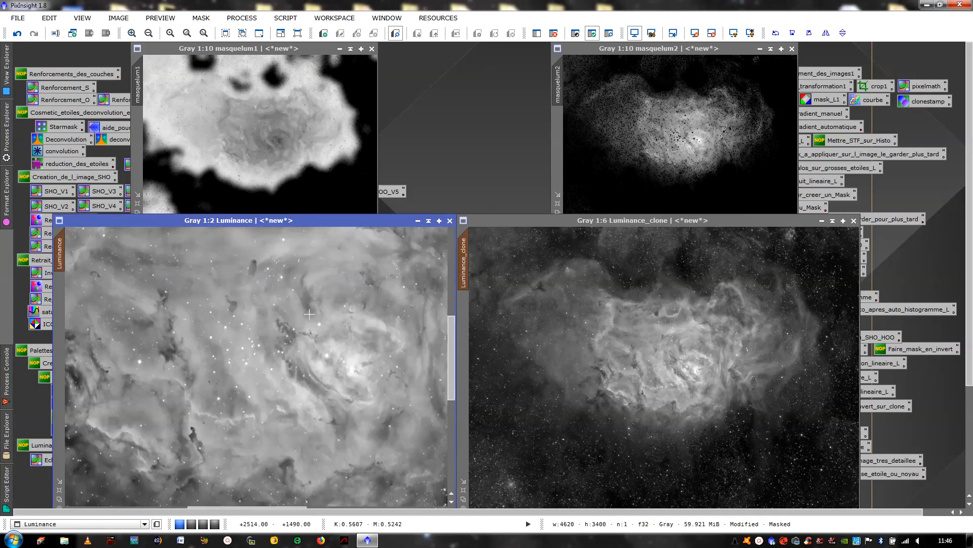
scroll(643, 358, "up", 8)
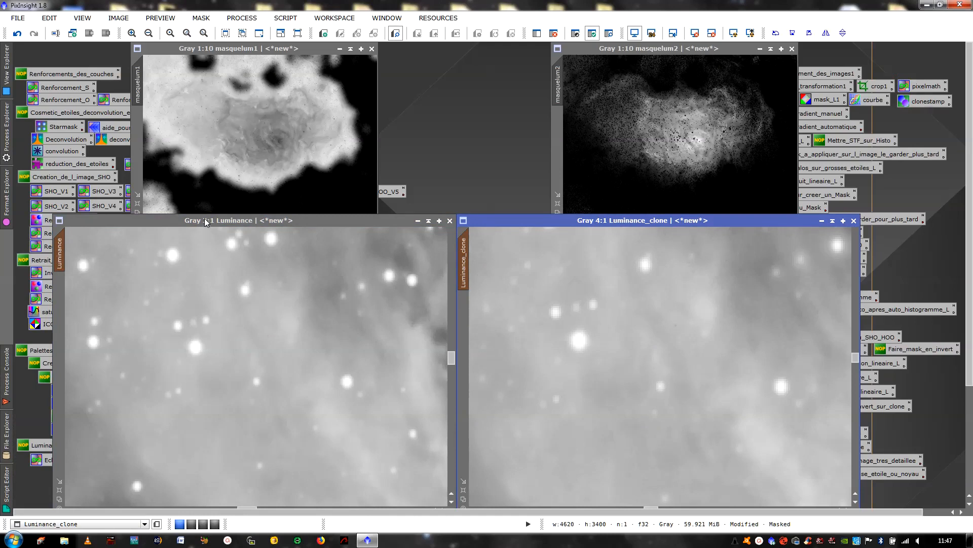
left_click(679, 106)
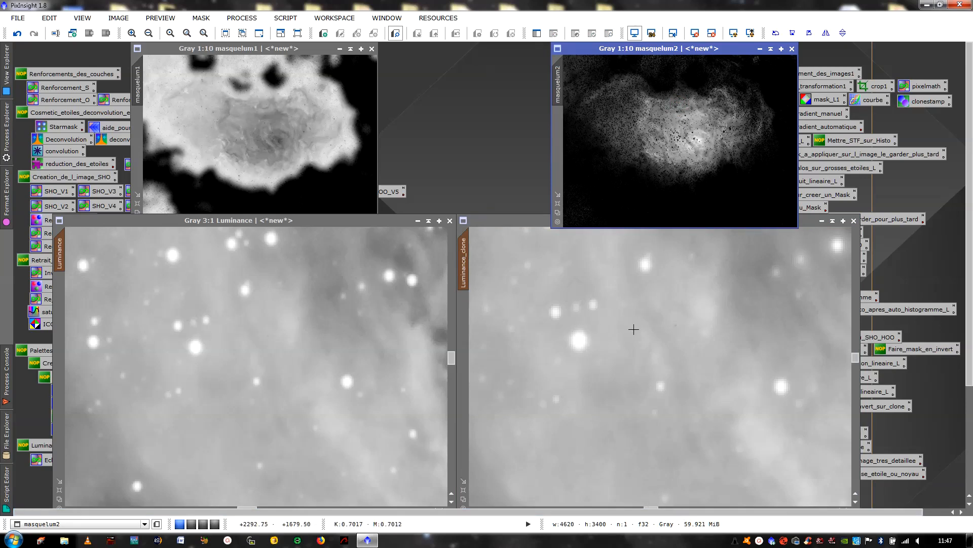
scroll(634, 328, "down", 4)
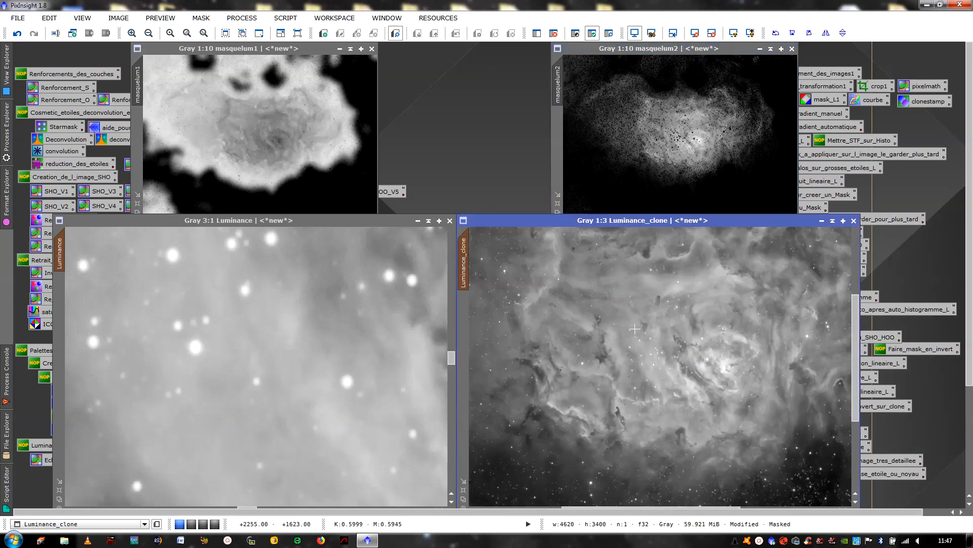
scroll(636, 329, "down", 1)
left_click(345, 385)
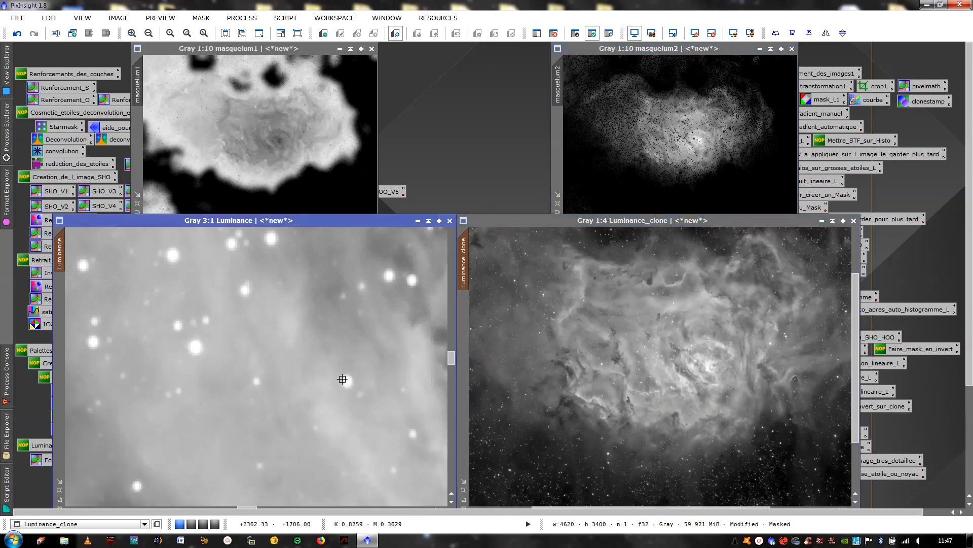
scroll(350, 378, "down", 5)
scroll(358, 359, "up", 1)
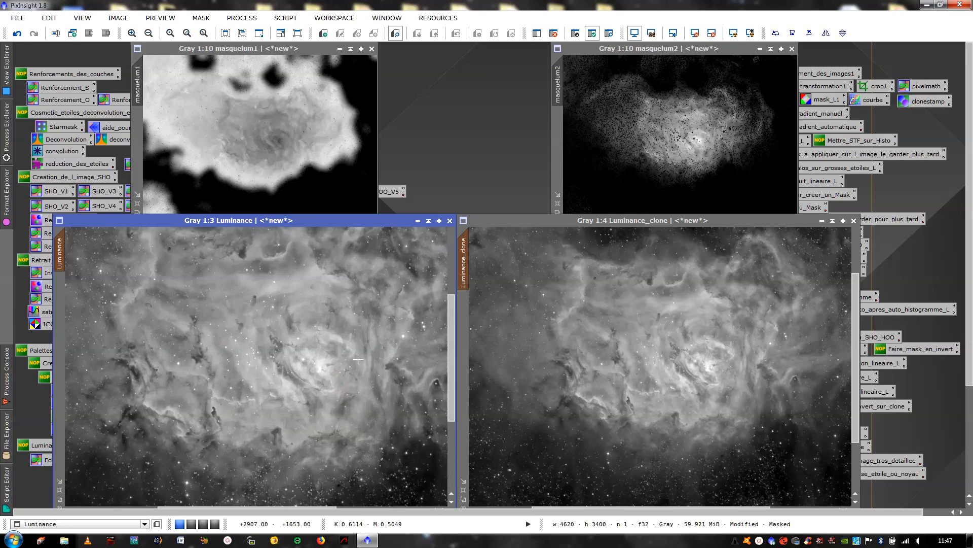
Compare the central nebula in Luminance and Luminance_clone at 1:2 and 1:1, and return them to 1:4 and 1:3
left_click(634, 363)
scroll(641, 359, "up", 2)
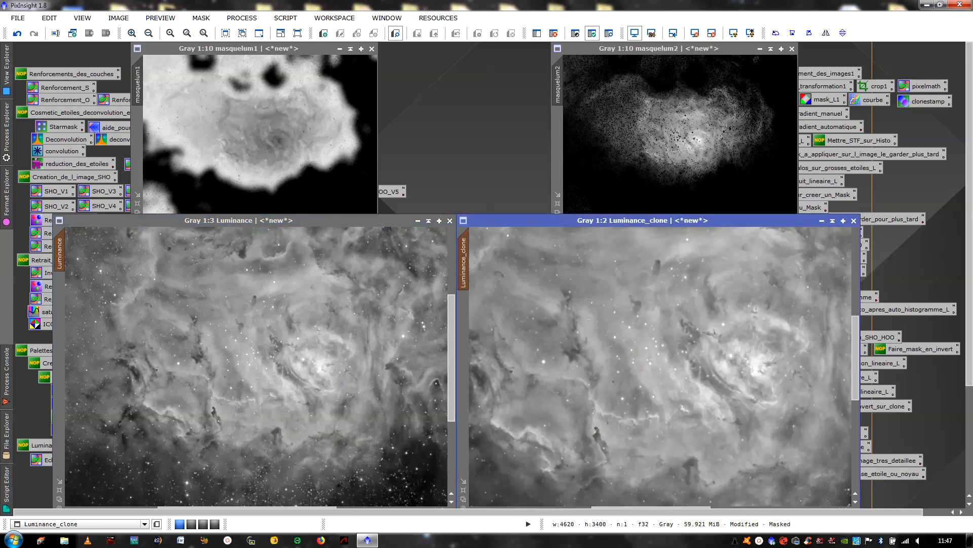
left_click(319, 362)
scroll(317, 362, "up", 1)
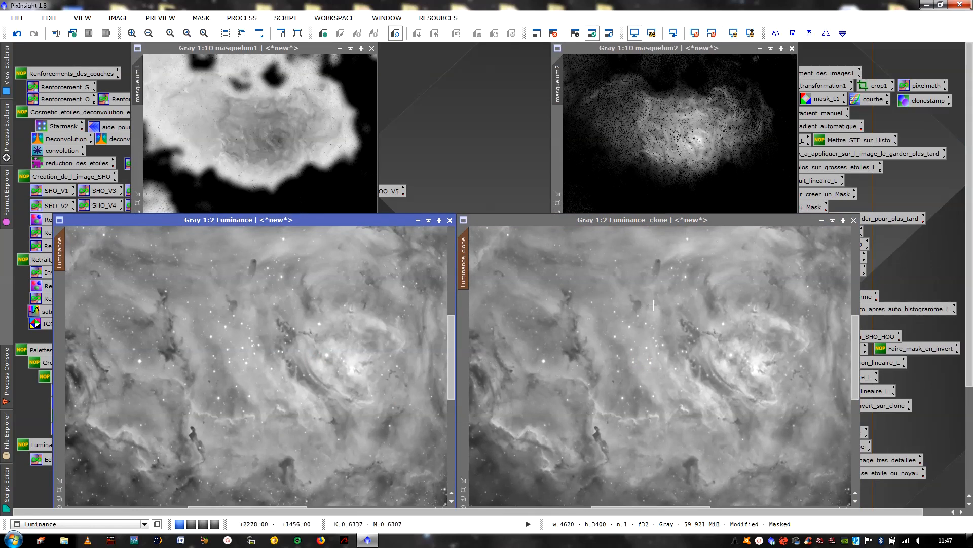
scroll(185, 336, "up", 1)
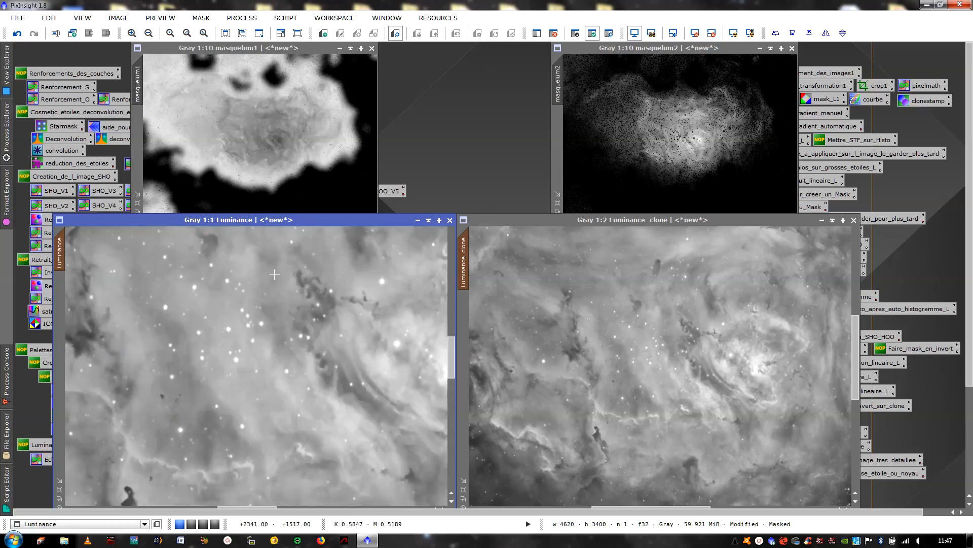
scroll(617, 360, "up", 1)
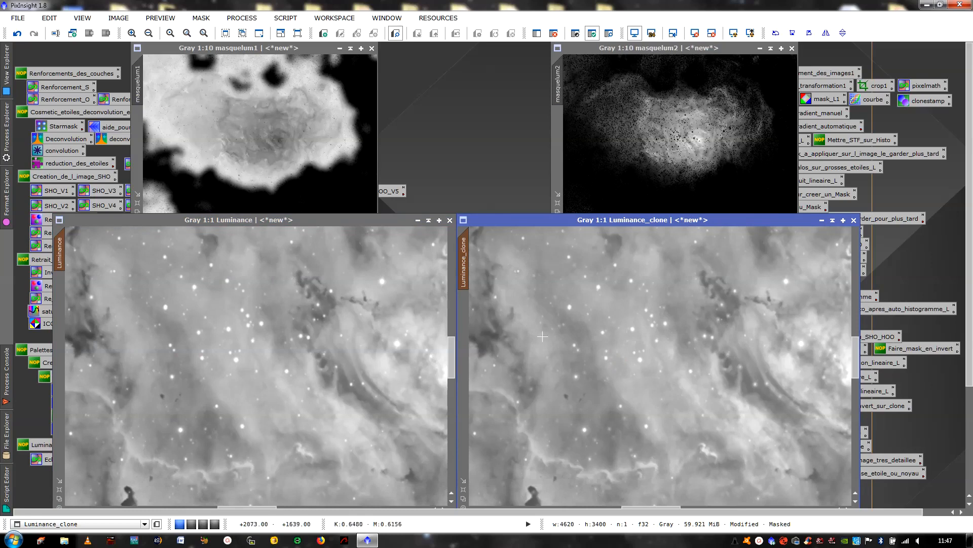
scroll(280, 346, "down", 3)
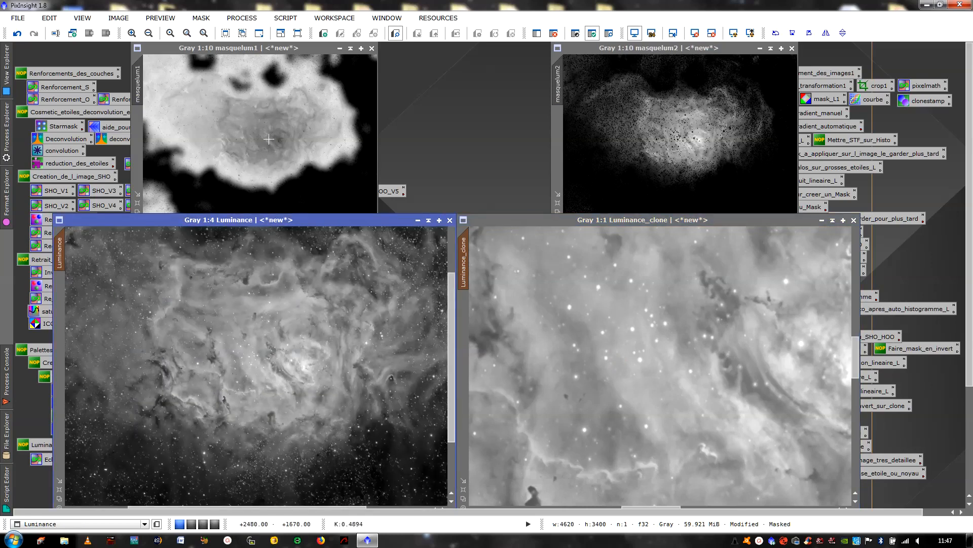
scroll(649, 308, "down", 2)
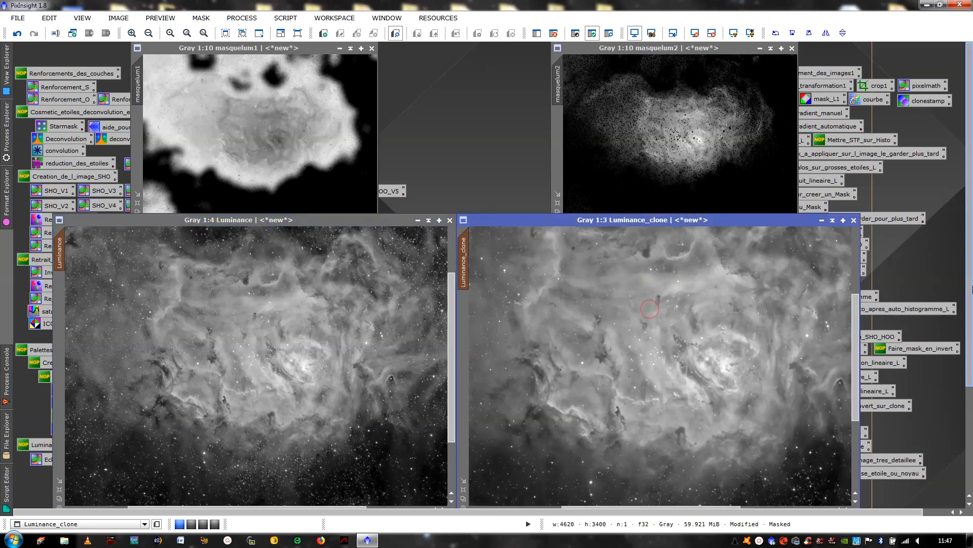
scroll(972, 298, "down", 1)
Open UnsharpMask from the saved autre_Methode settings, apply it to Luminance_clone and Luminance, and close it
scroll(971, 298, "down", 5)
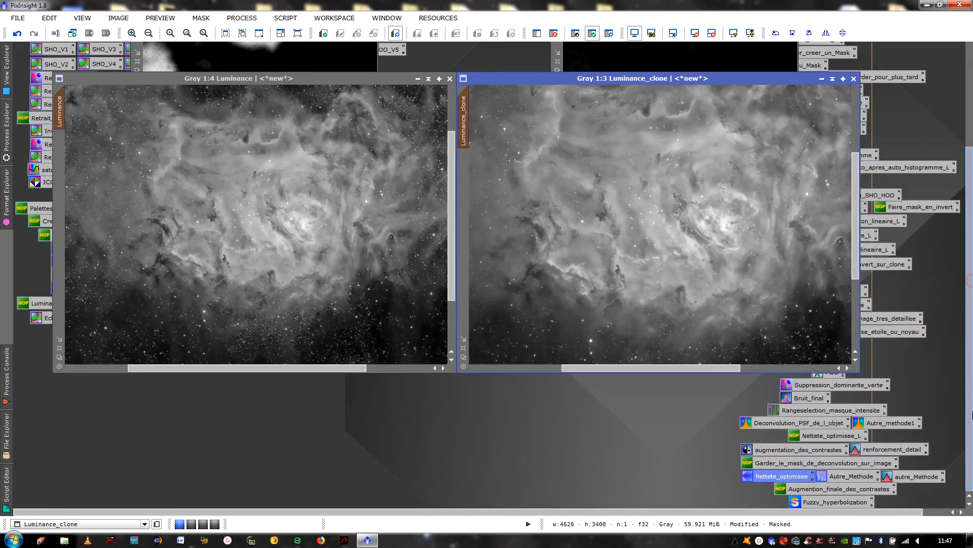
double_click(912, 478)
scroll(967, 455, "up", 5)
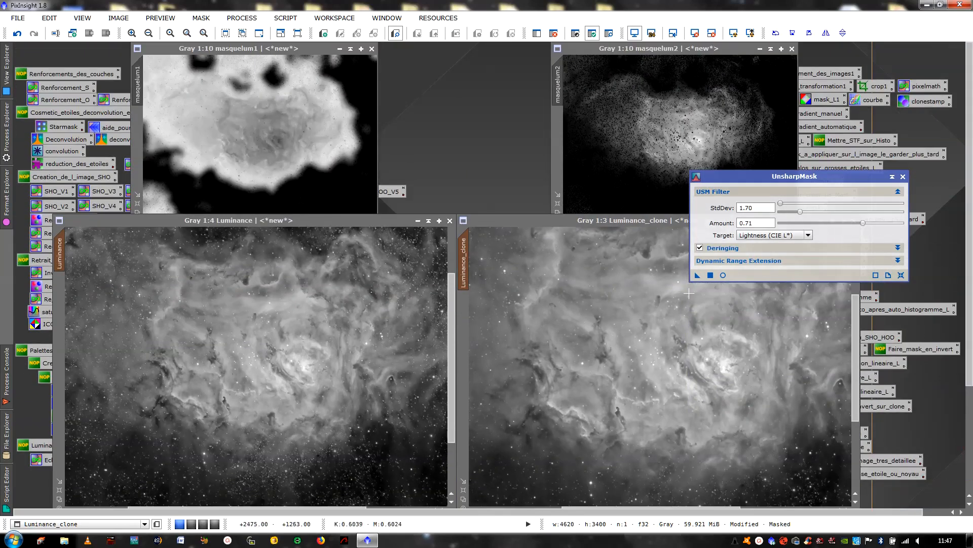
left_click_drag(698, 276, 658, 351)
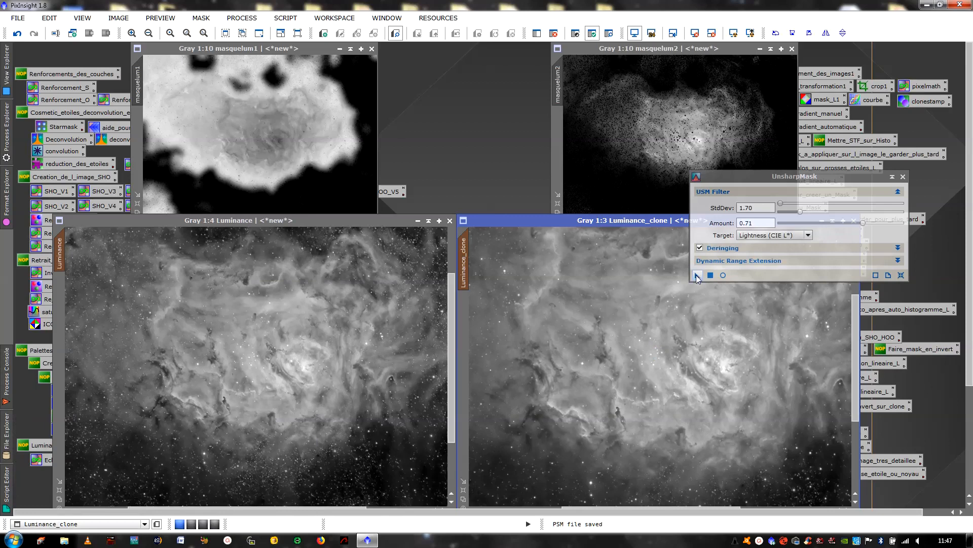
left_click_drag(696, 274, 211, 307)
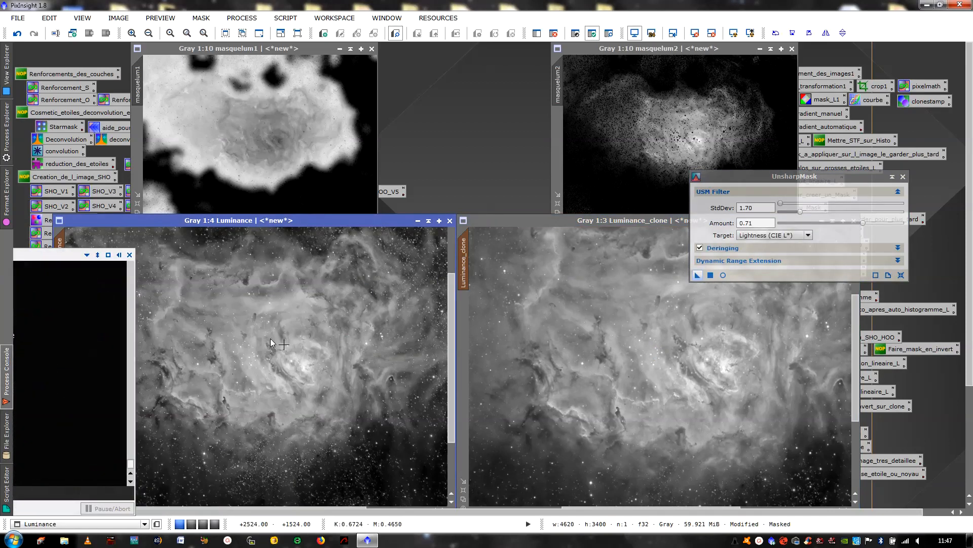
left_click(903, 176)
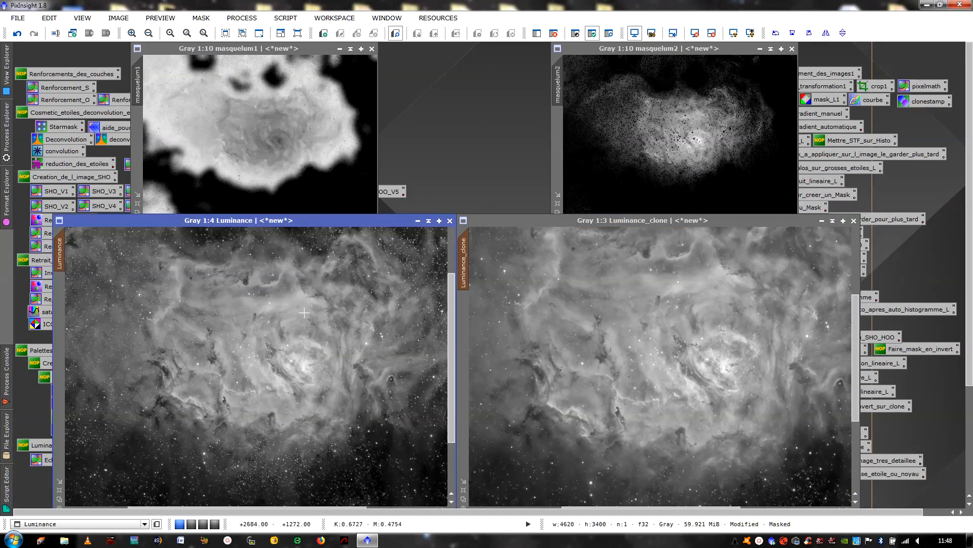
Remove the masks from Luminance and Luminance_clone
right_click(263, 299)
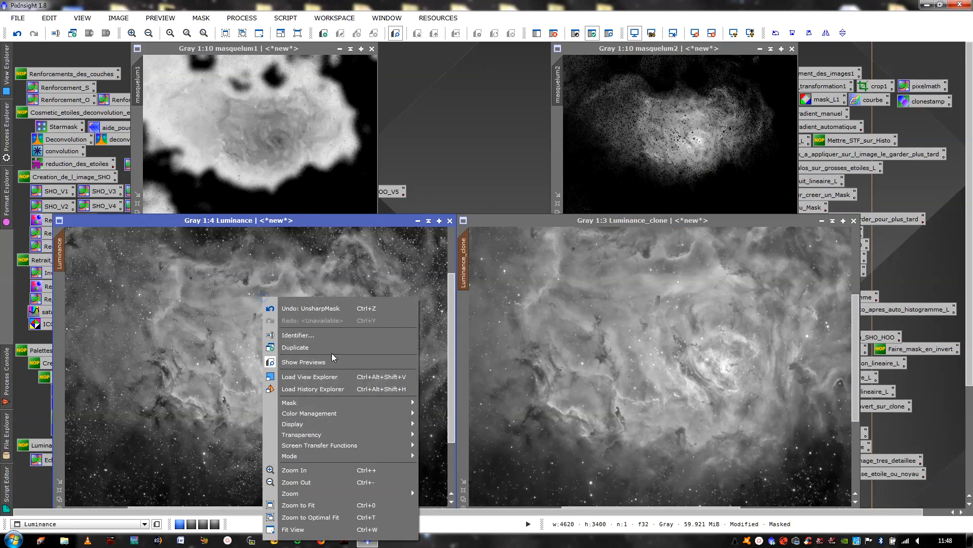
mouse_move(371, 404)
left_click(449, 418)
right_click(586, 329)
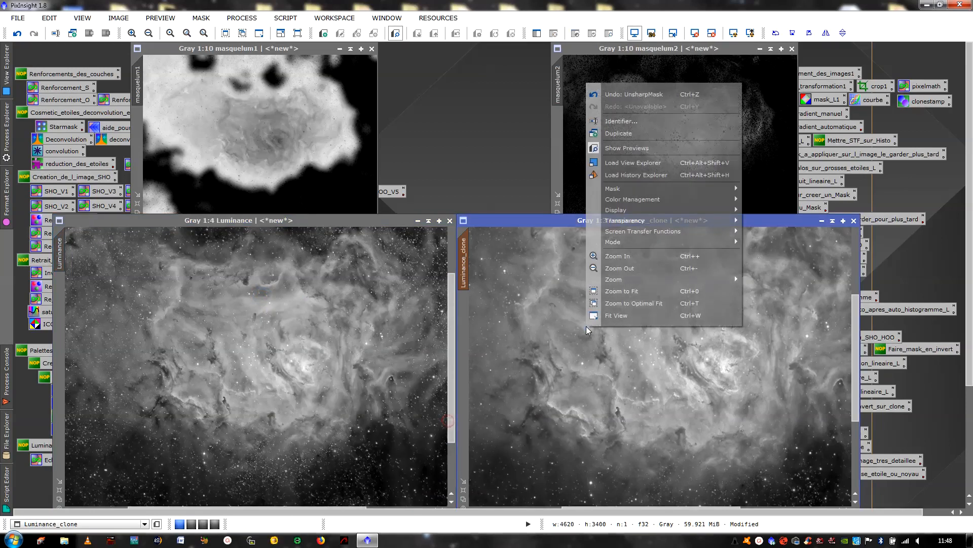
mouse_move(730, 189)
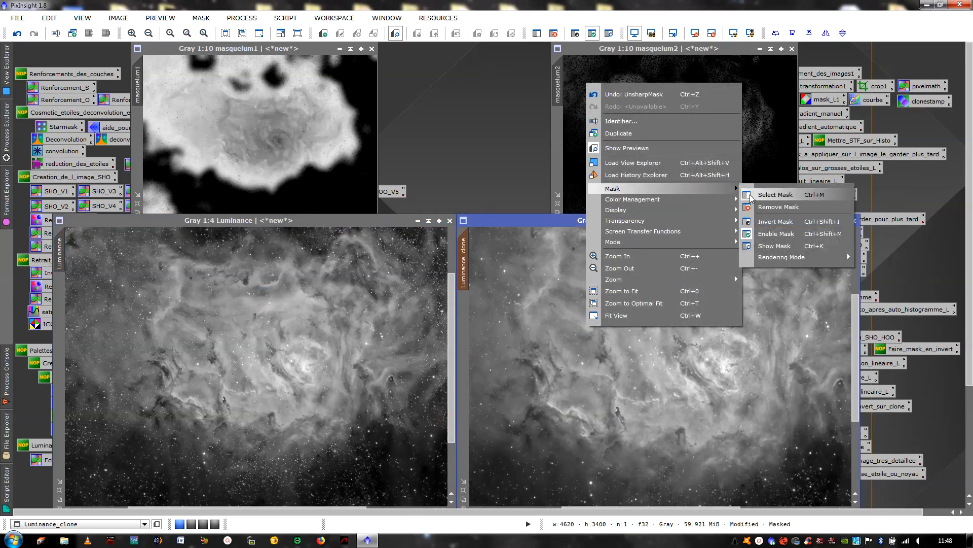
left_click(778, 207)
Run the DarkStructureEnhance script on Luminance with 8 layers to remove, amount 0.40 and 1 iteration
left_click(372, 271)
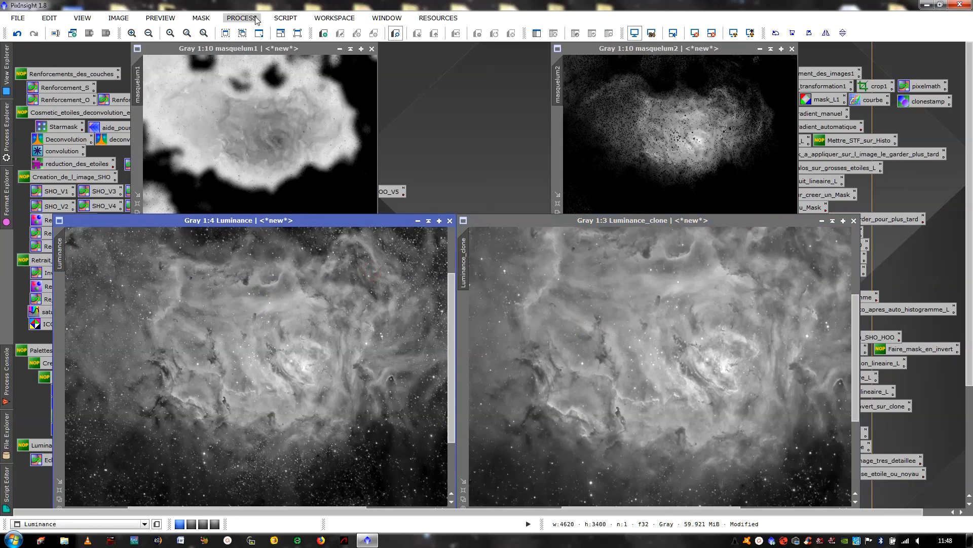
left_click(286, 18)
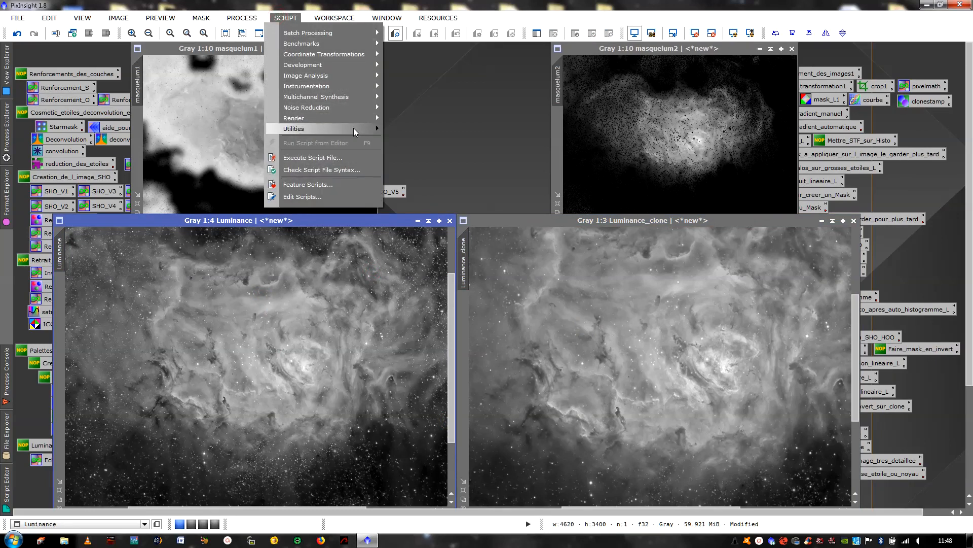
mouse_move(354, 127)
left_click(451, 208)
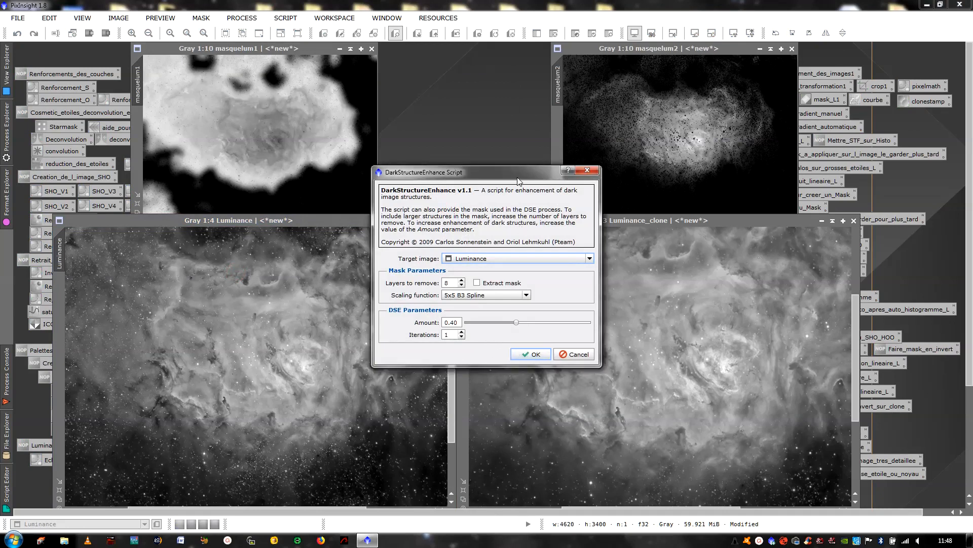
left_click_drag(519, 181, 495, 121)
left_click(506, 297)
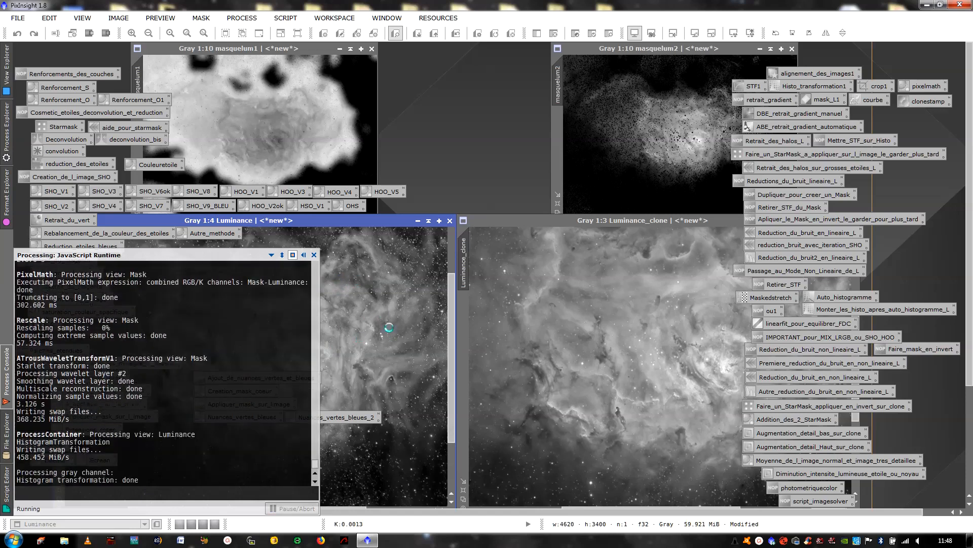
Run the DarkStructureEnhance script on Luminance_clone
left_click(583, 316)
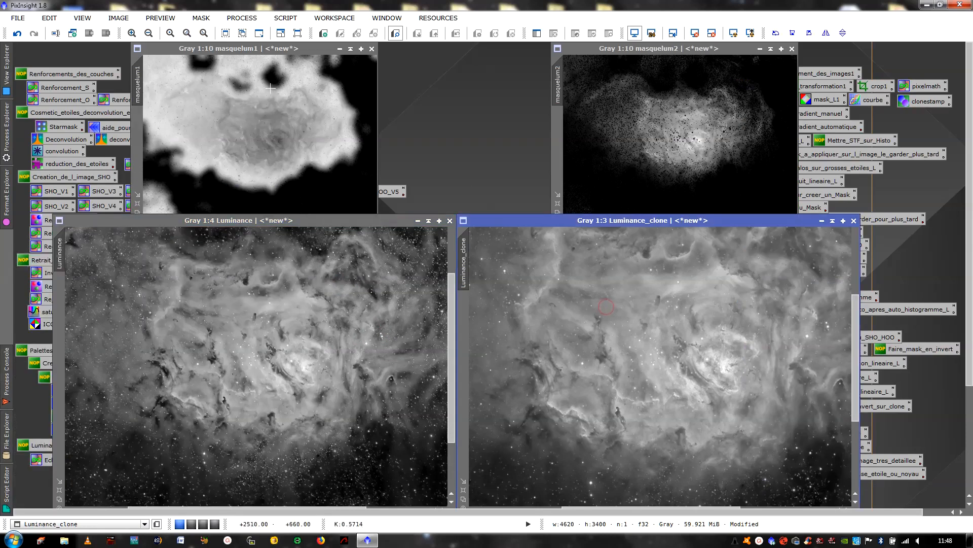
left_click(273, 19)
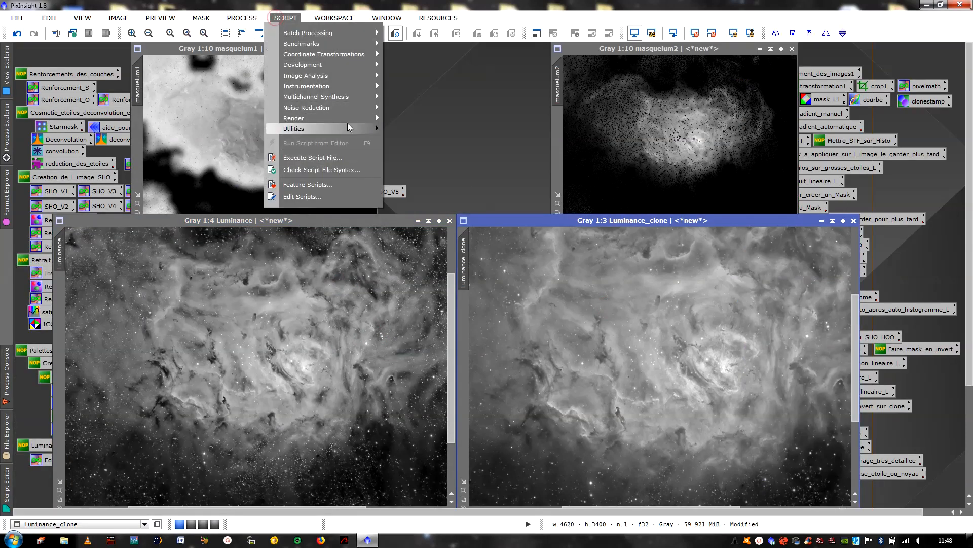
mouse_move(363, 126)
left_click(437, 208)
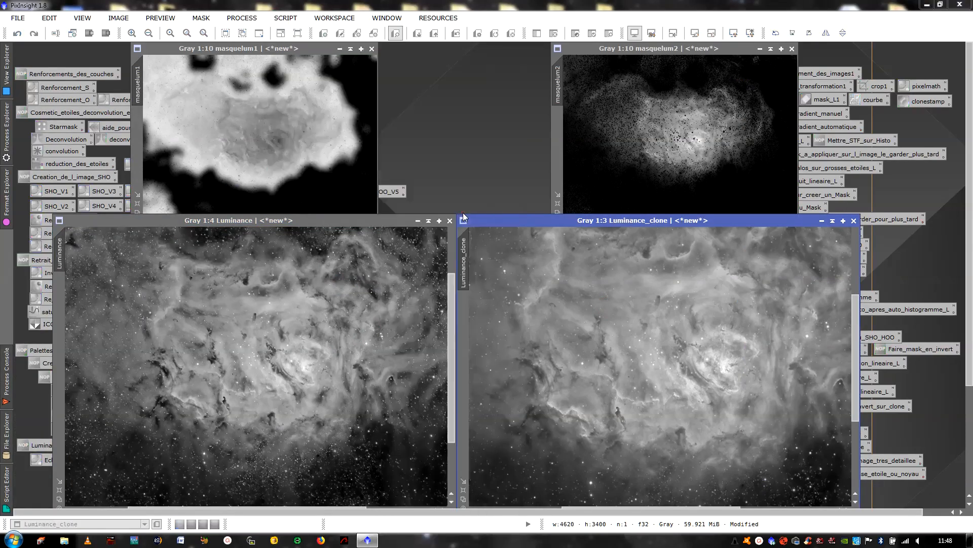
left_click(533, 354)
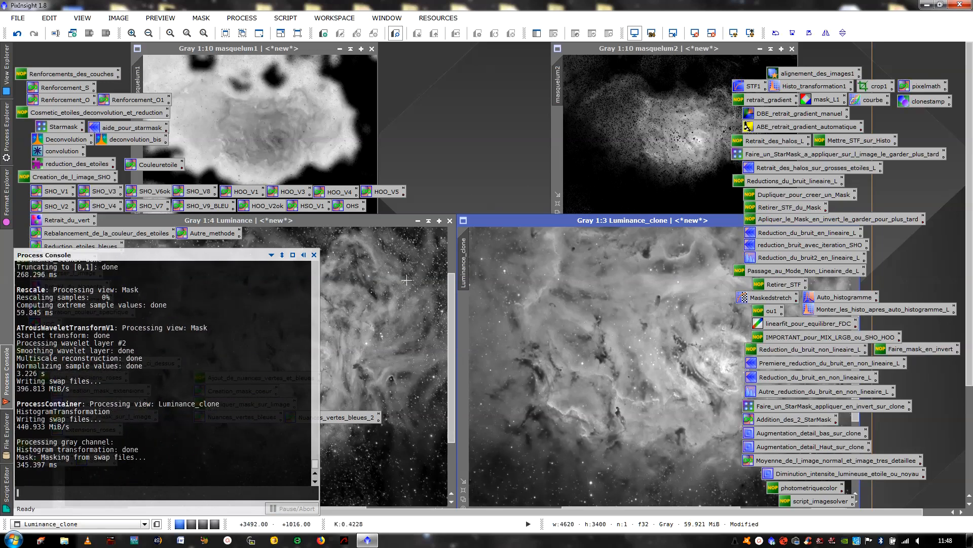
Compare the dark structures and stars of Luminance and Luminance_clone, magnifying them up to 2:1 and 3:1
left_click(400, 318)
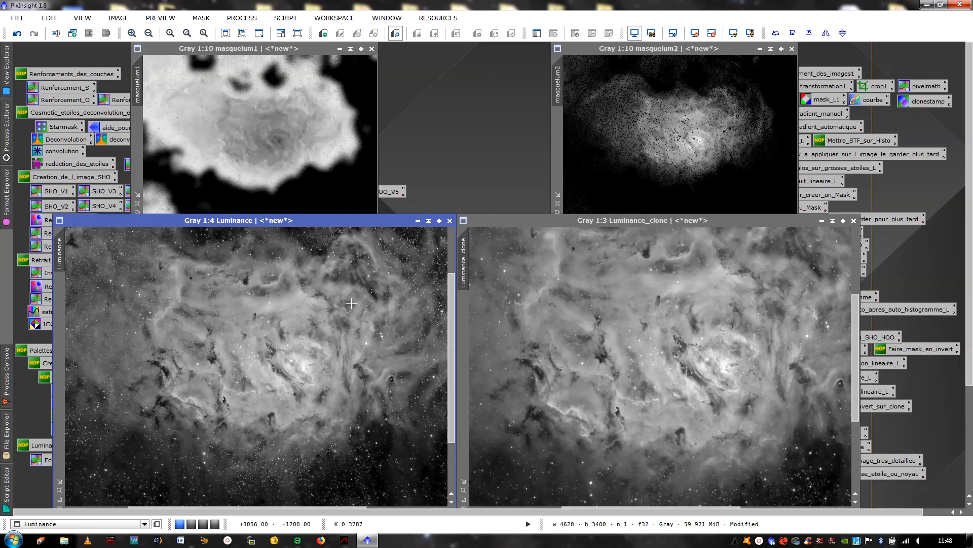
left_click(725, 348)
scroll(725, 348, "down", 1)
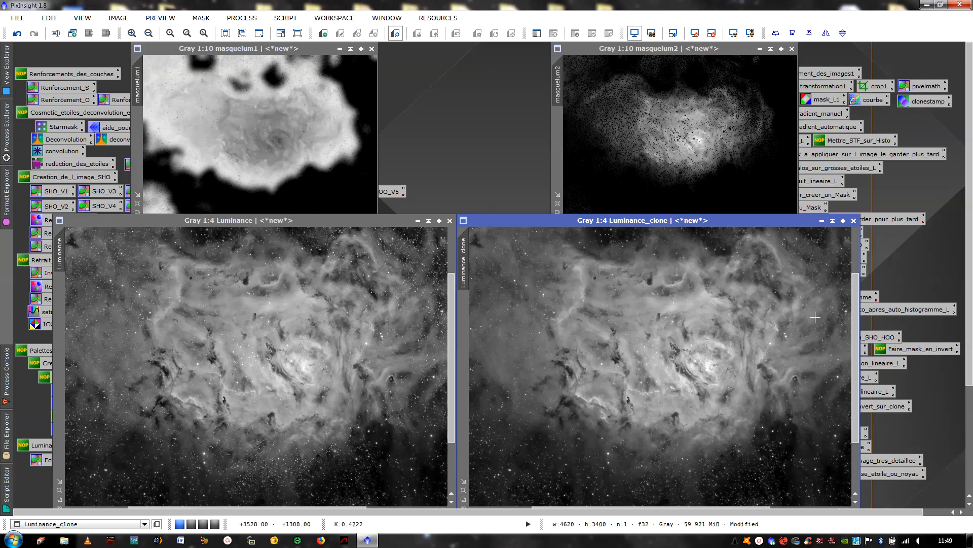
scroll(684, 323, "up", 3)
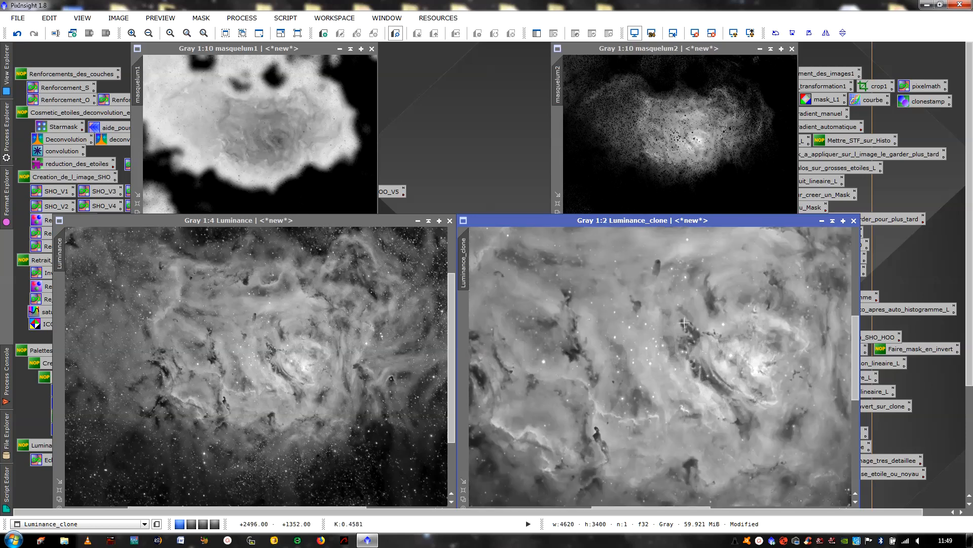
scroll(792, 319, "down", 2)
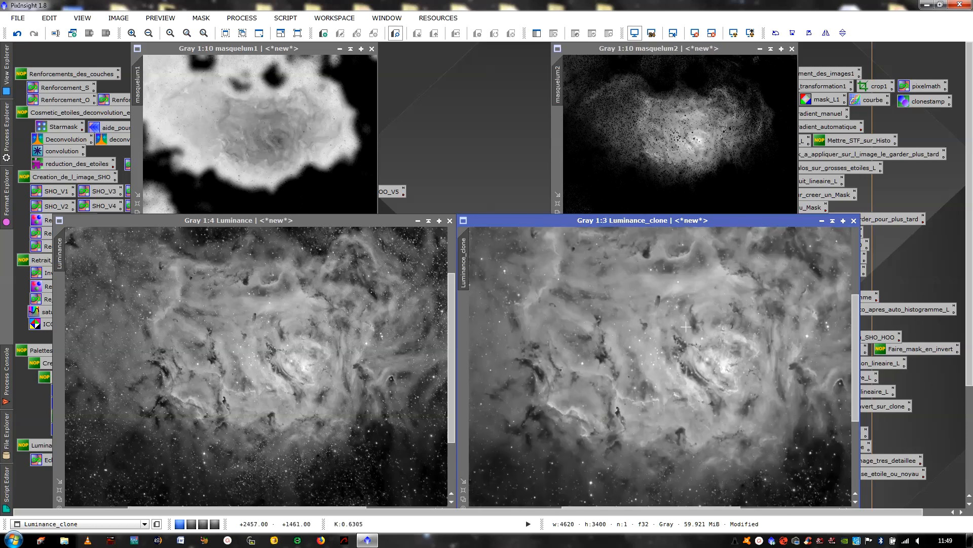
left_click(215, 345)
scroll(215, 345, "up", 3)
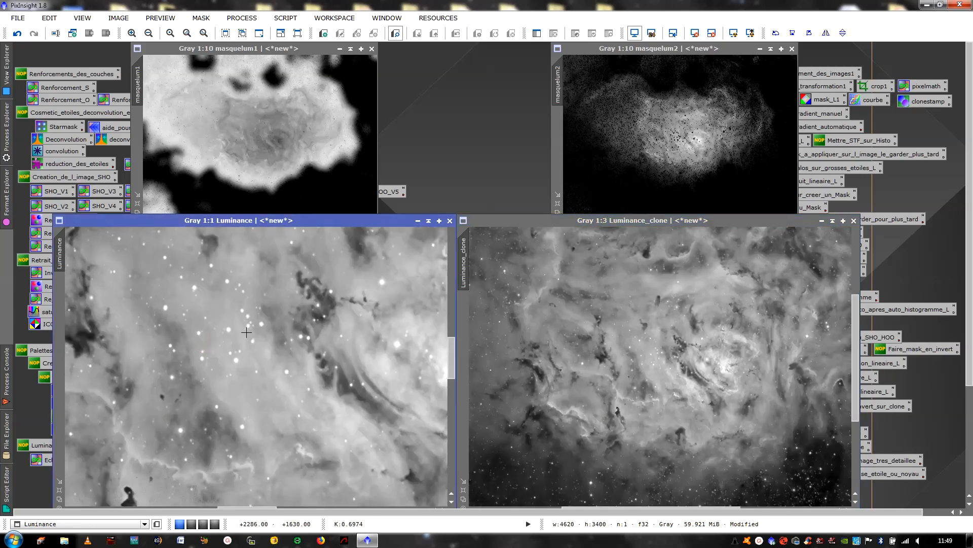
scroll(220, 353, "up", 1)
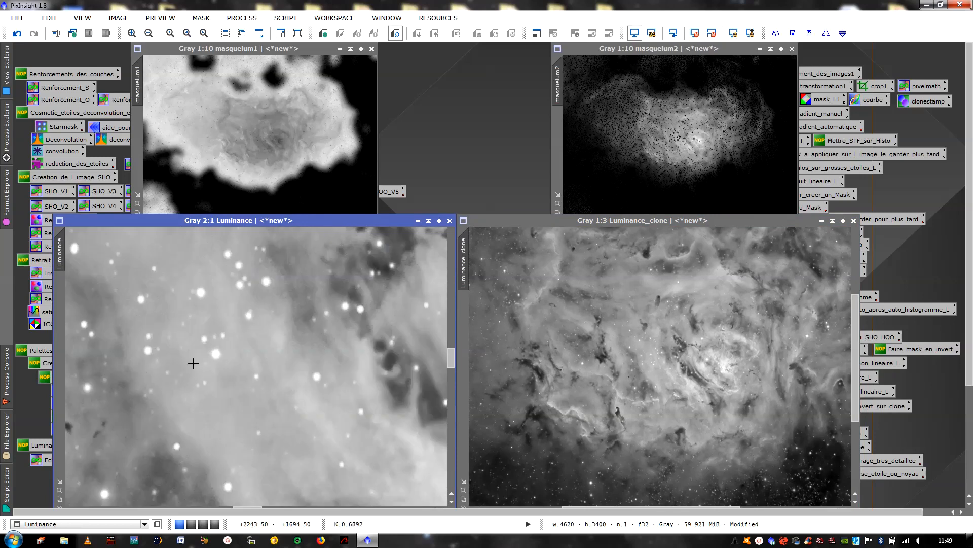
left_click(577, 364)
scroll(600, 353, "up", 4)
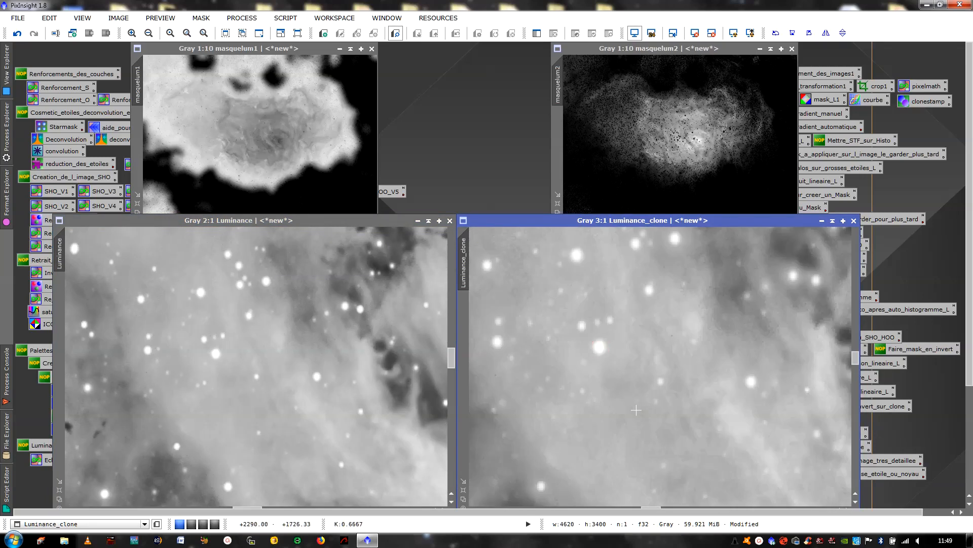
Compare the fine detail of Luminance_clone and Luminance at 3:1, toggling the clone's last processing off and on
scroll(633, 408, "down", 1)
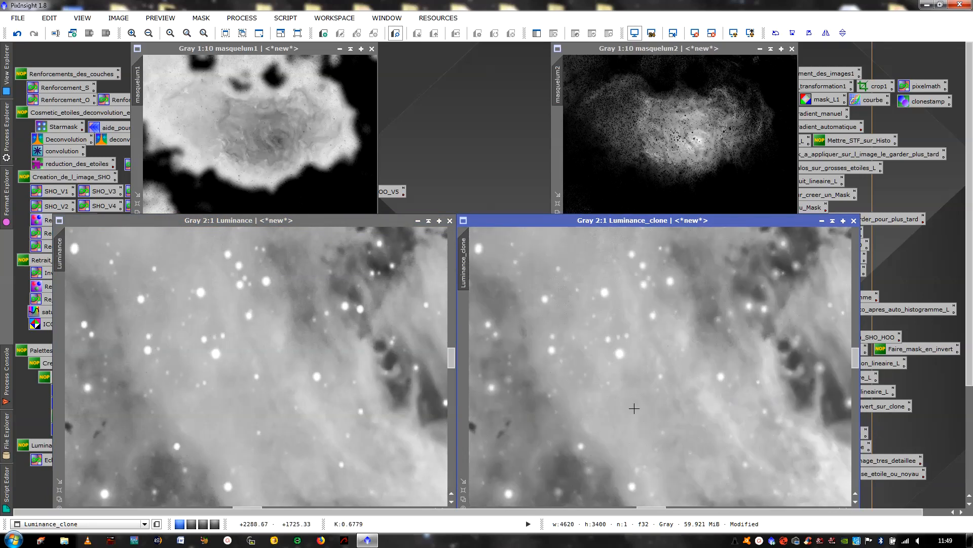
scroll(635, 408, "up", 1)
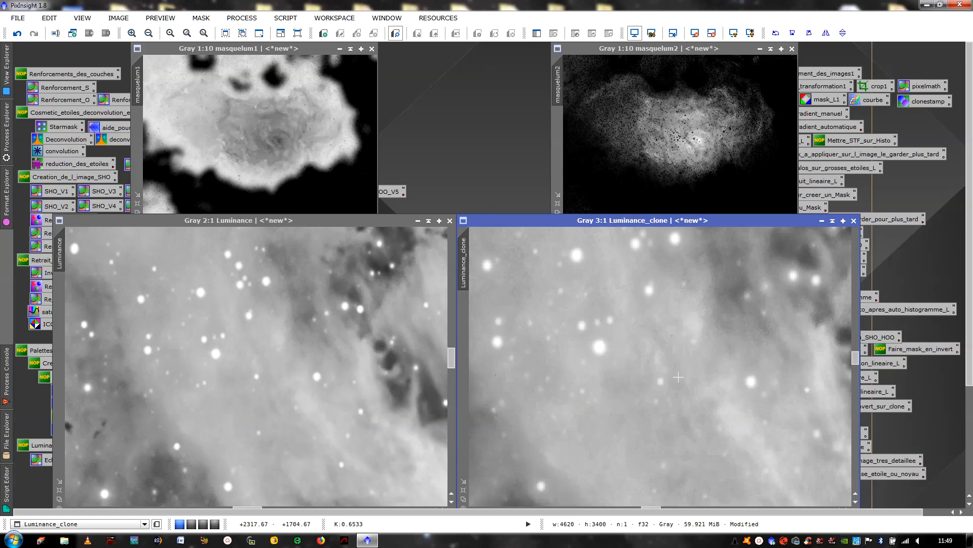
key("ctrl+z")
key("ctrl+y")
left_click(350, 383)
scroll(340, 374, "up", 1)
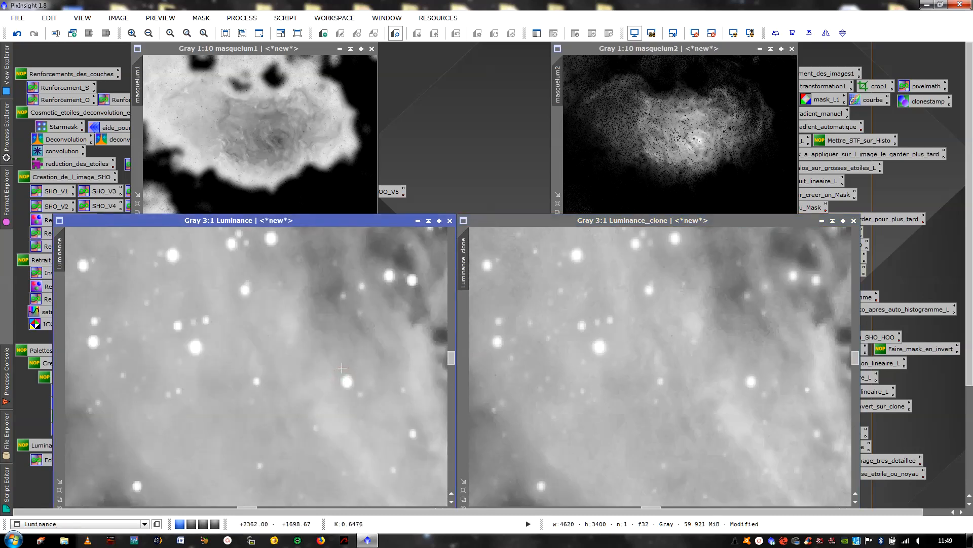
Compare the overall nebula in both images, with Luminance at 1:4 and Luminance_clone at 1:5
left_click(646, 343)
scroll(659, 341, "down", 6)
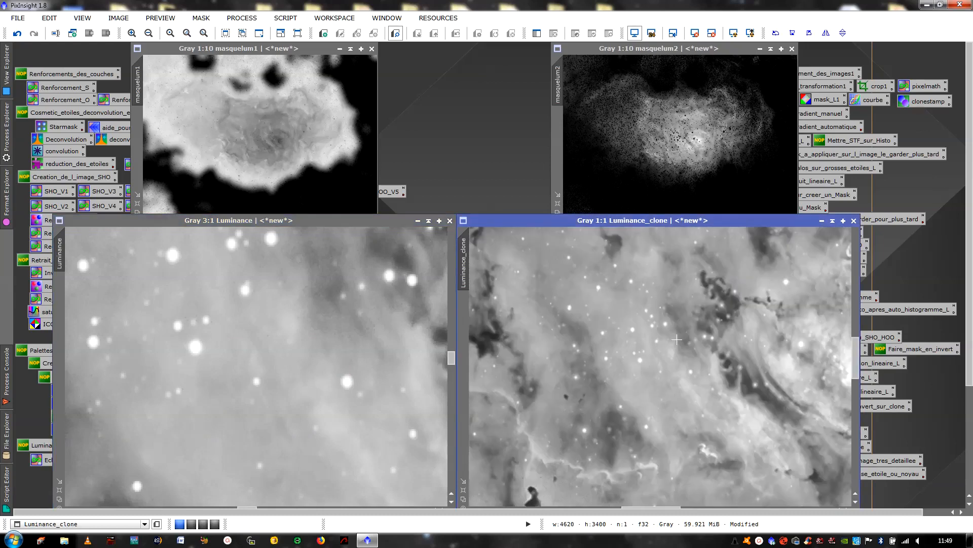
left_click(351, 357)
scroll(349, 357, "down", 4)
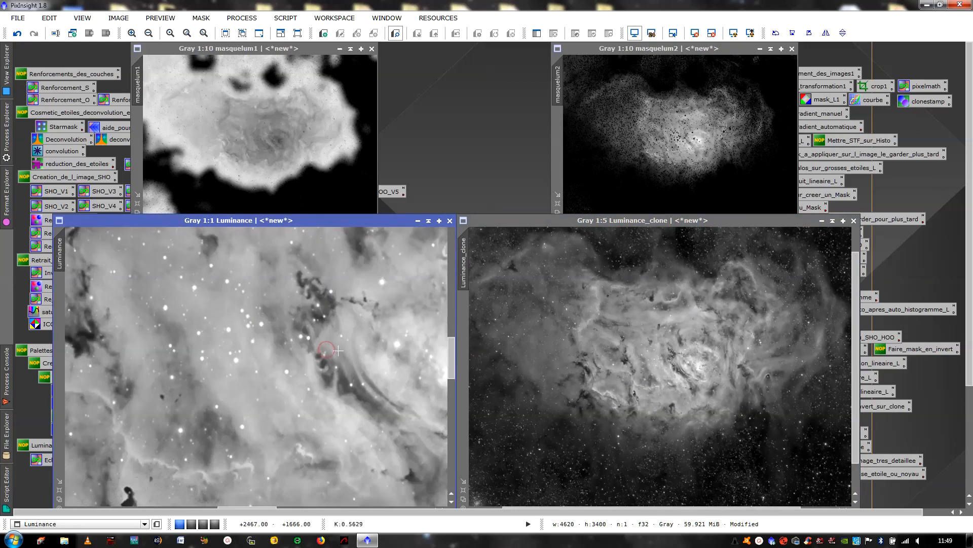
scroll(345, 357, "down", 1)
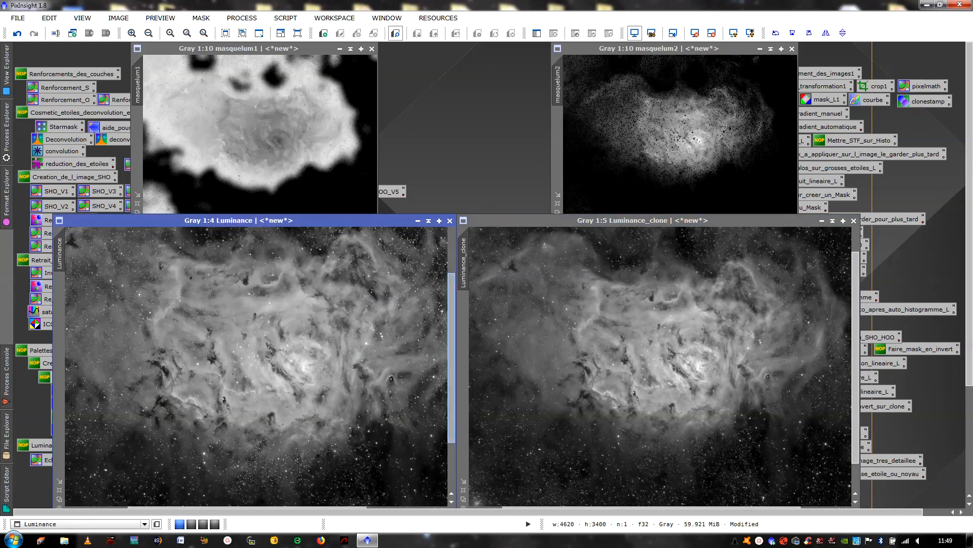
Separate the Luminance_clone window from Luminance and bring masquelum1 and masquelum2 into full view for comparison
left_click_drag(658, 220, 670, 221)
left_click(666, 188)
left_click(313, 124)
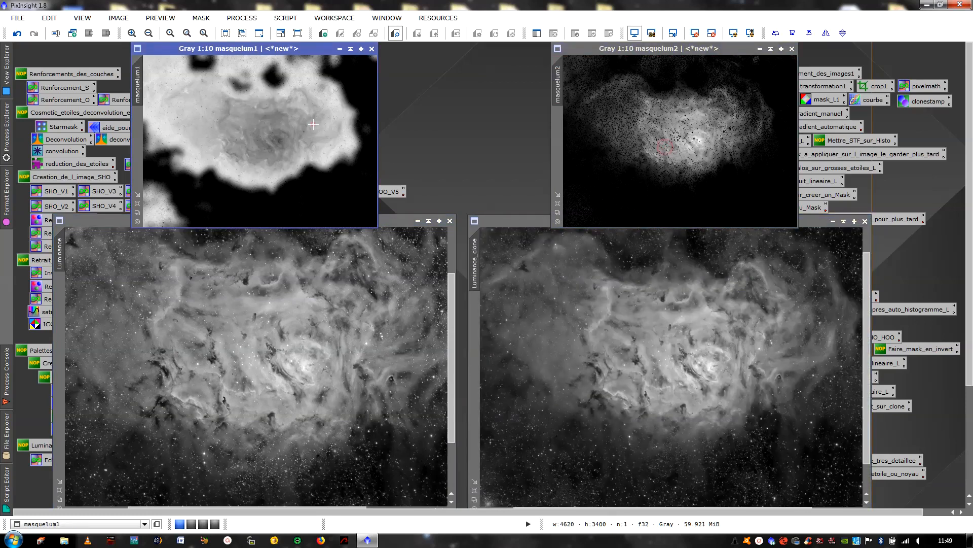
left_click(627, 113)
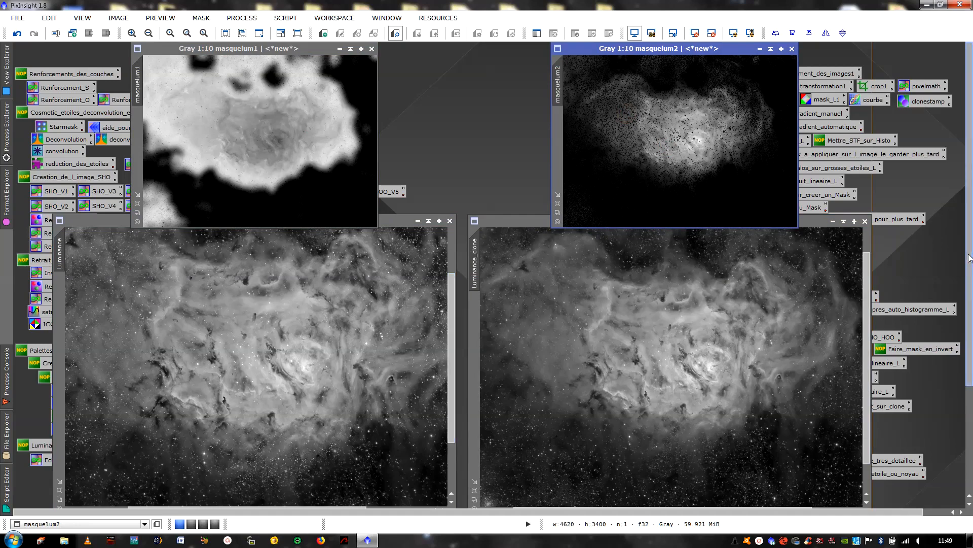
Review the saved LocalHistogramEqualization settings of augmentation_des_contrastes, then return to the luminance images
left_click_drag(970, 259, 972, 393)
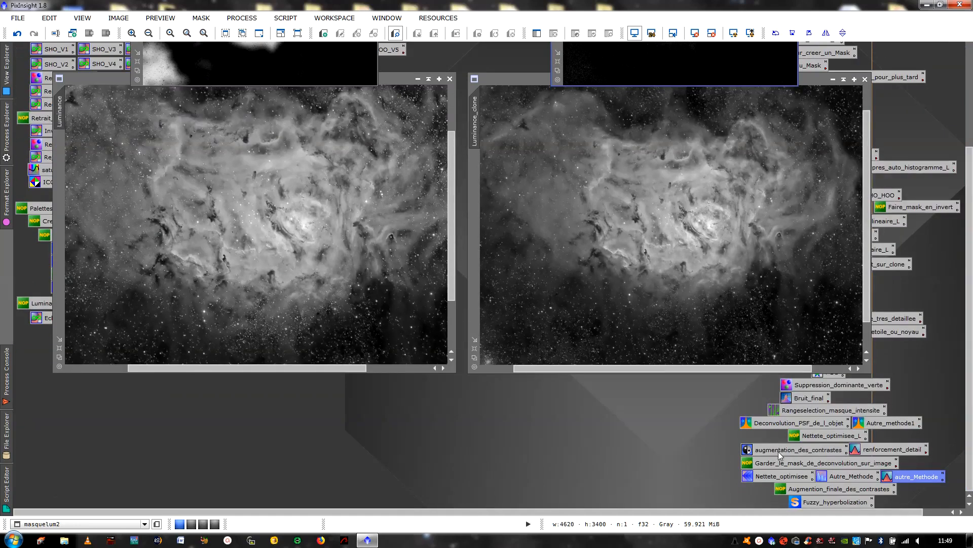
left_click(782, 452)
double_click(781, 451)
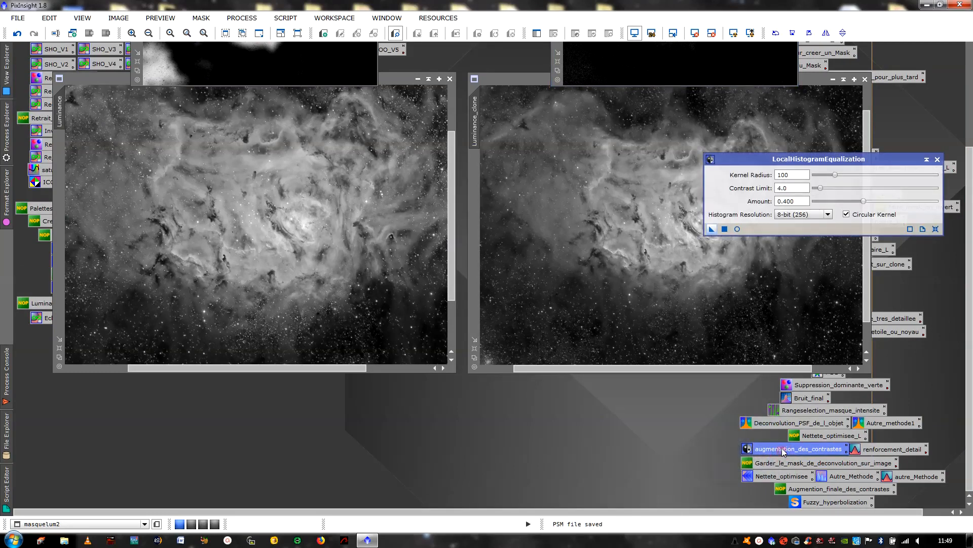
left_click(938, 160)
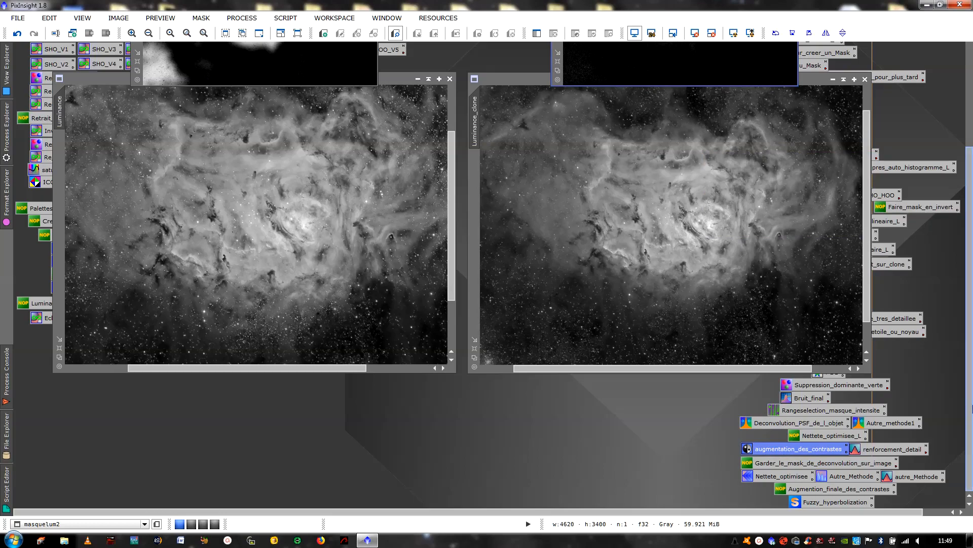
scroll(969, 304, "up", 4)
scroll(969, 327, "down", 1)
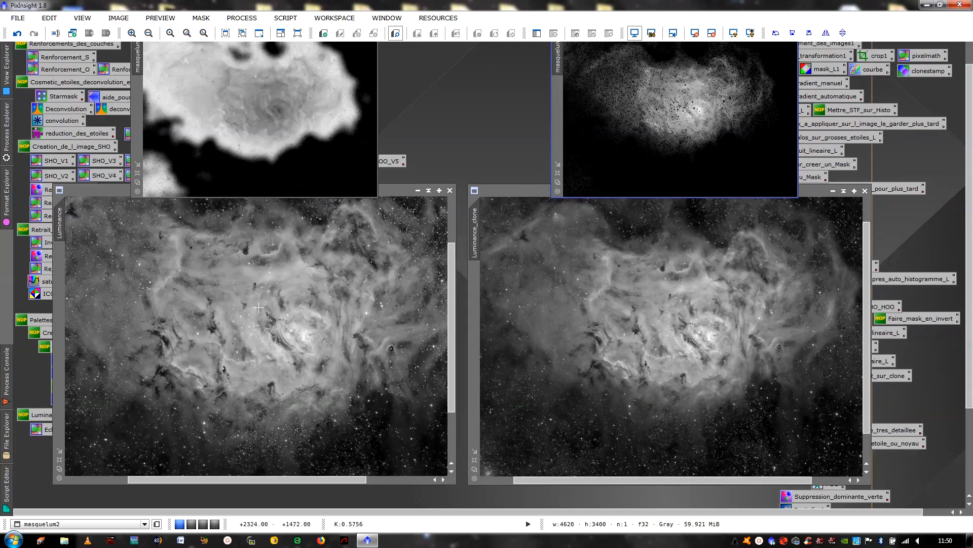
Show the whole Luminance and Luminance_clone images at 1:4 and arrange them side by side for comparison
left_click(259, 309)
scroll(259, 309, "up", 1)
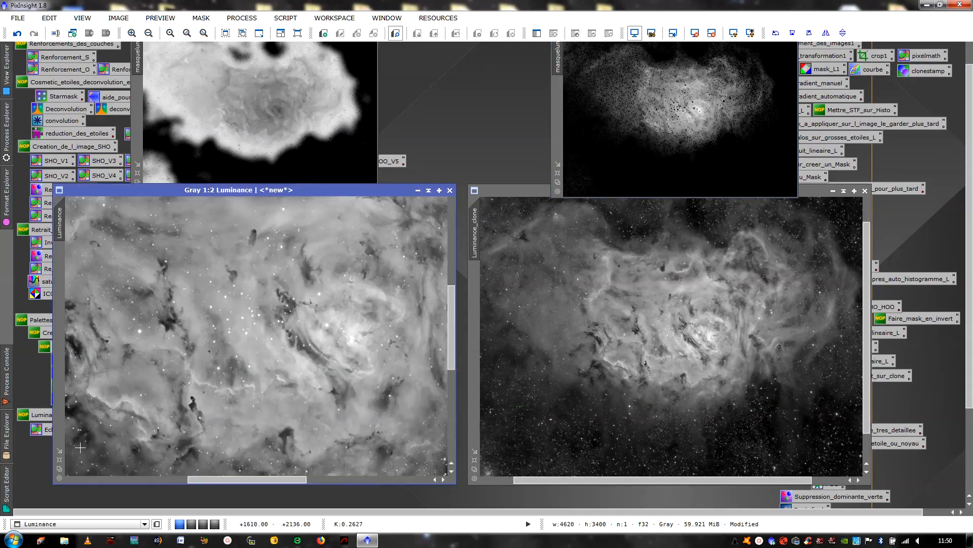
left_click(59, 460)
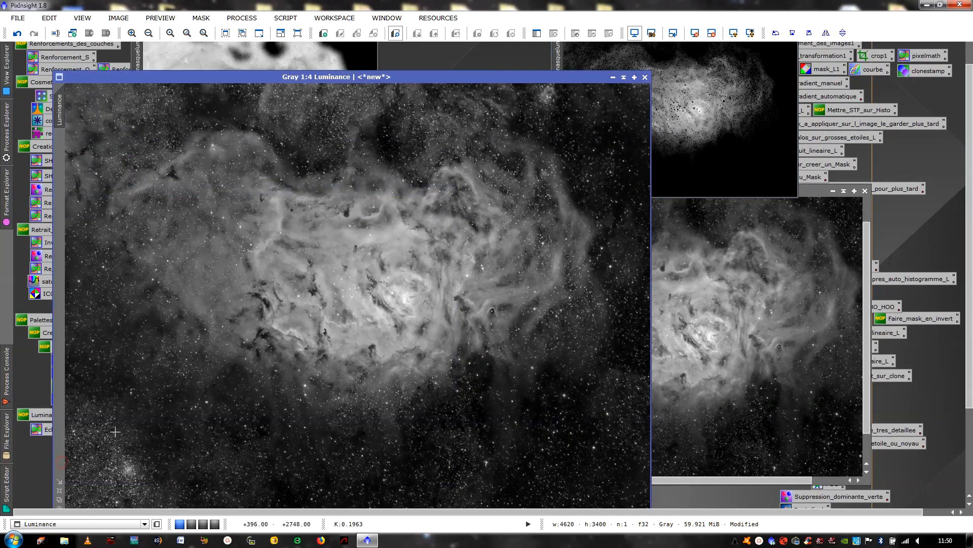
left_click(475, 463)
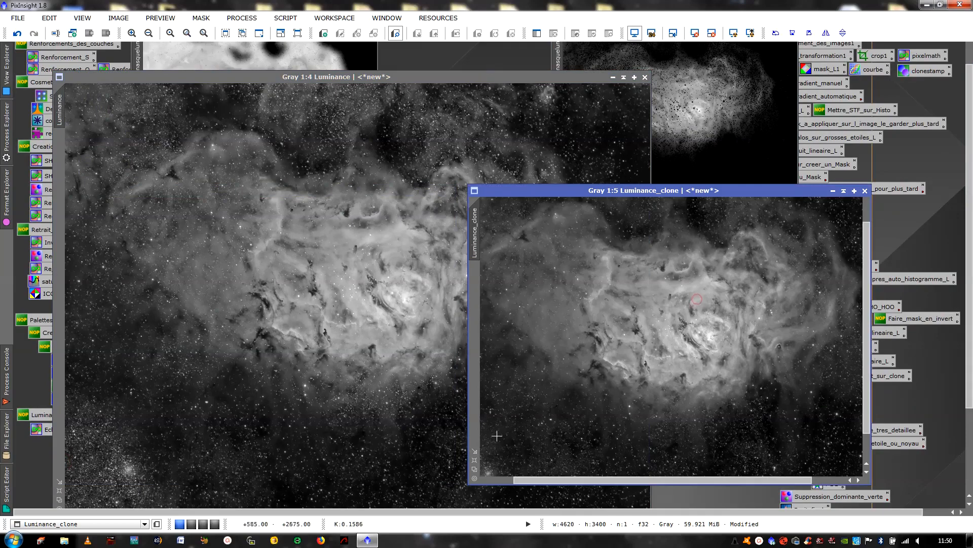
left_click(476, 463)
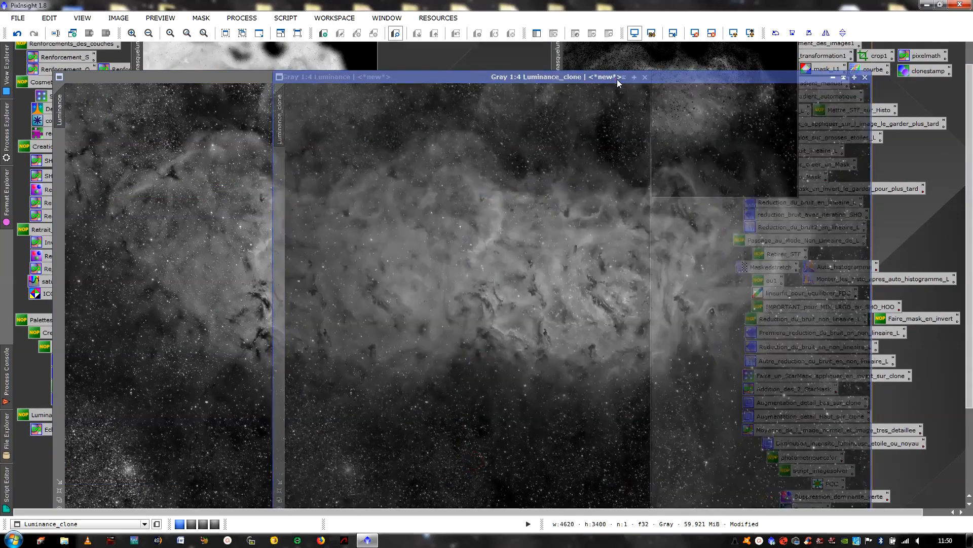
left_click_drag(617, 79, 778, 78)
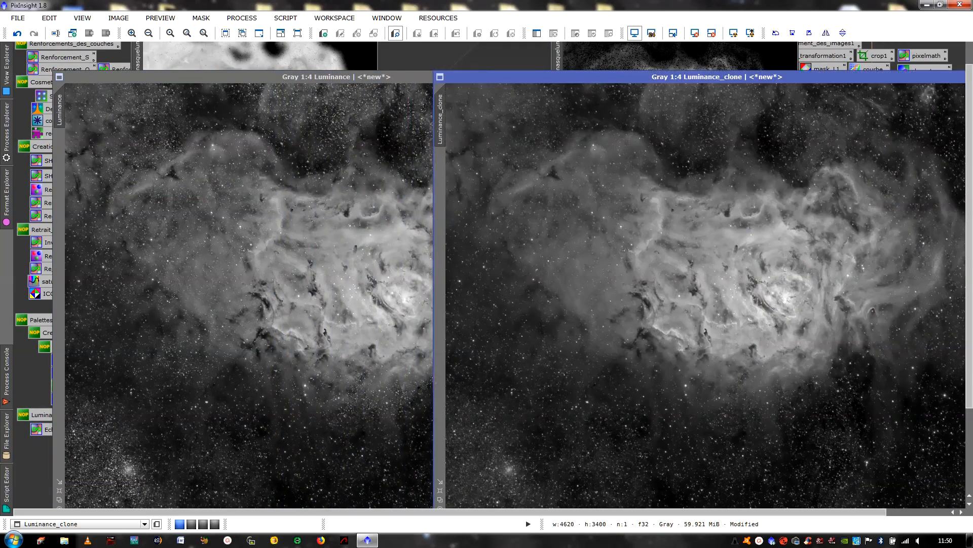
left_click_drag(413, 75, 250, 75)
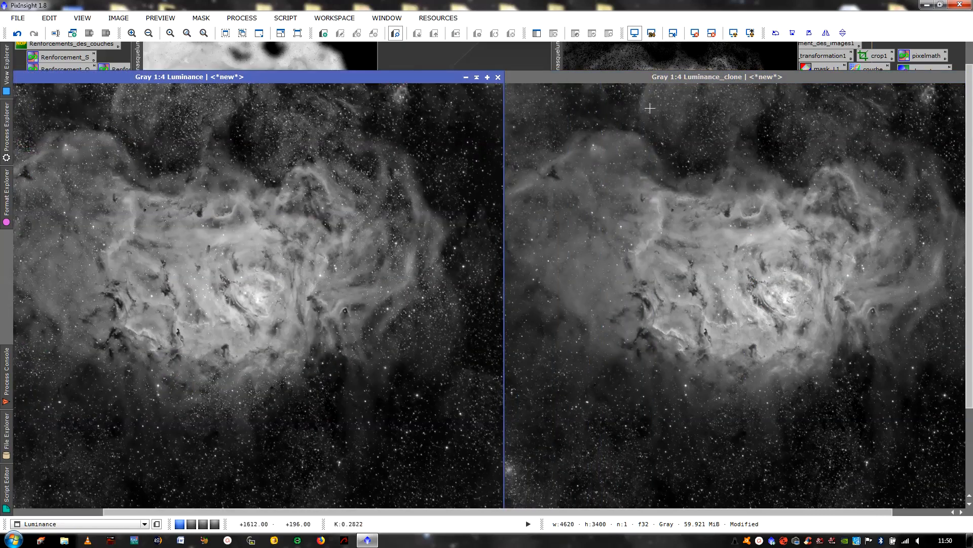
left_click_drag(970, 86, 970, 66)
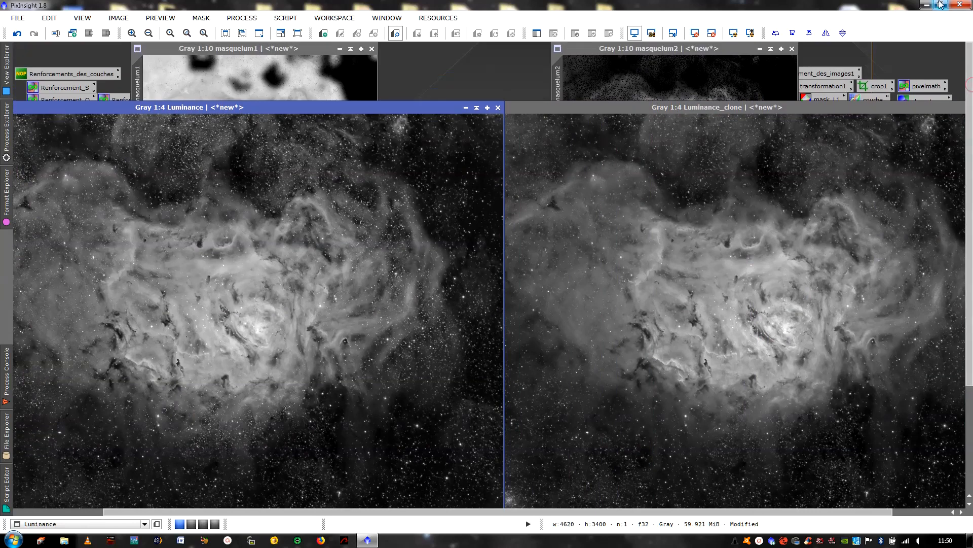
Collapse the windows of both masks, Luminance and Luminance_clone to clear the workspace
left_click(372, 50)
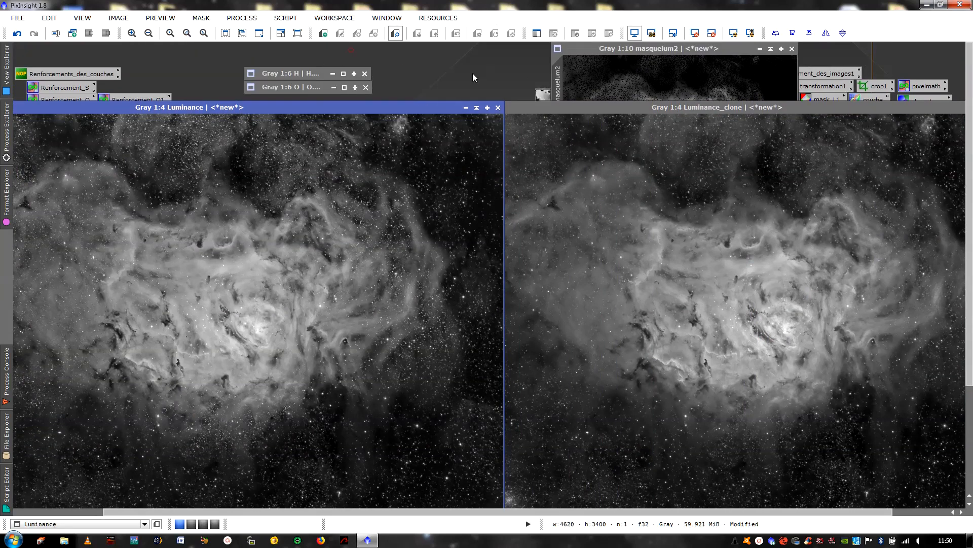
left_click(771, 49)
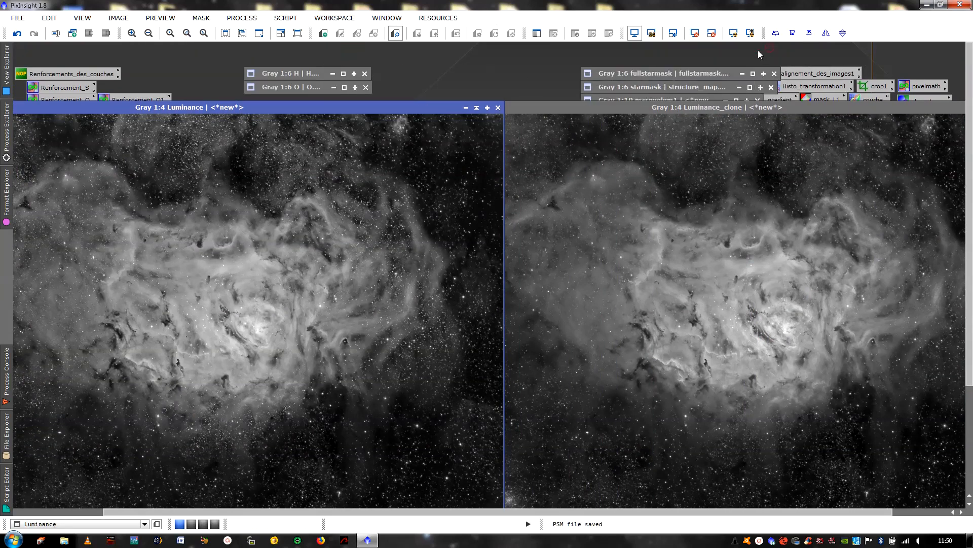
left_click(477, 108)
double_click(932, 108)
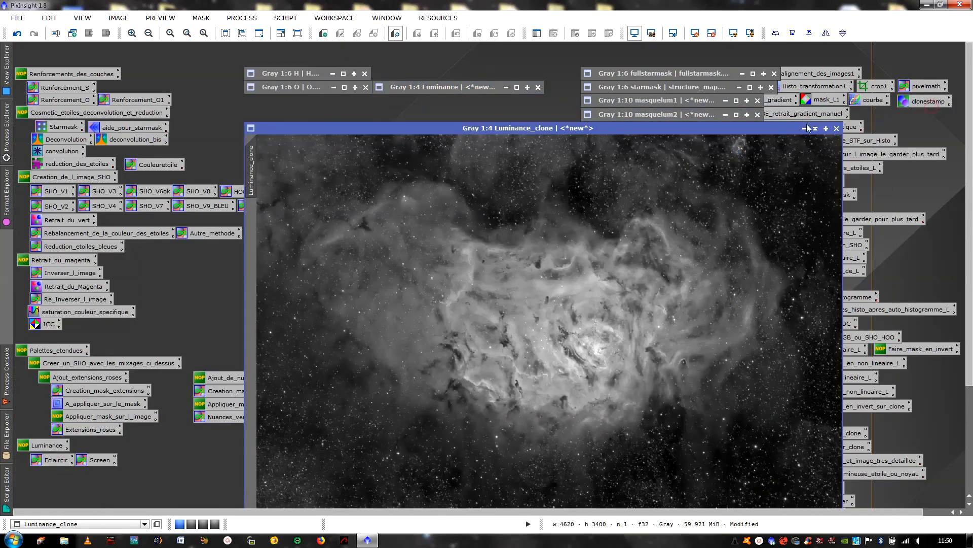
left_click(815, 128)
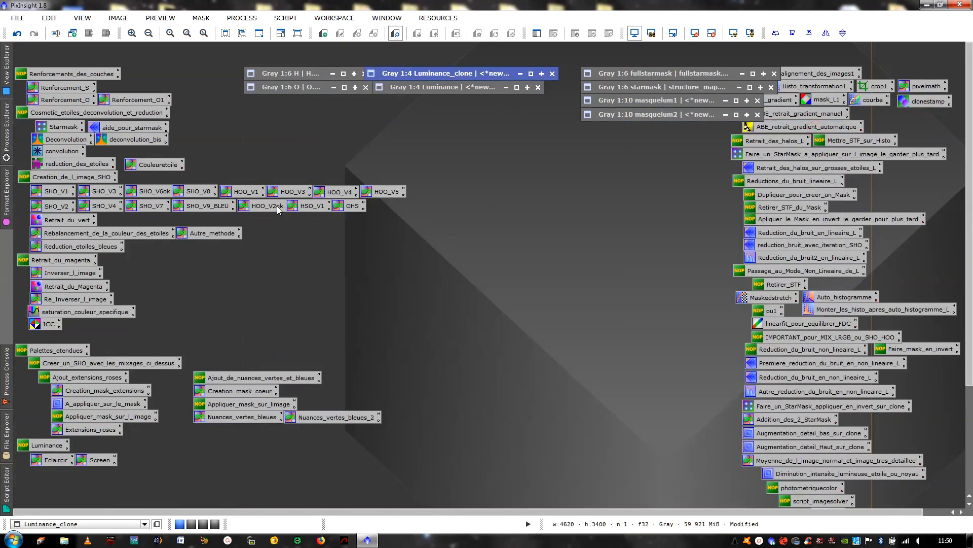
Create the HOO colour image with the saved HOO_V1 PixelMath expressions and display it whole at 1:4
double_click(246, 192)
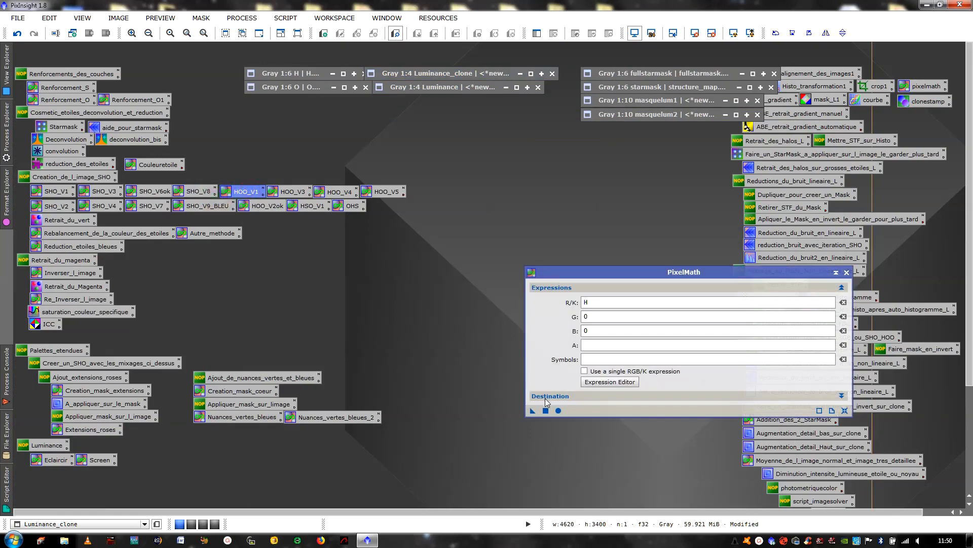
left_click(546, 410)
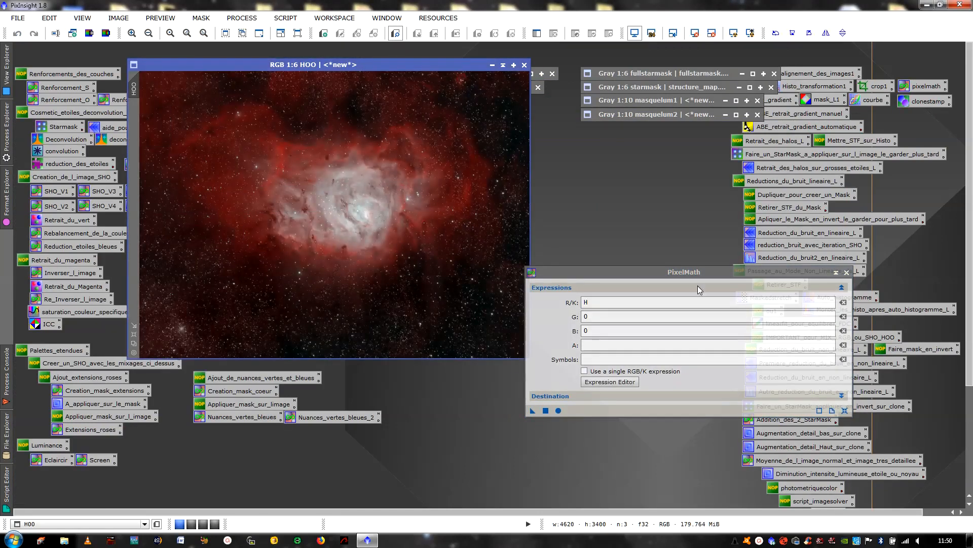
left_click(846, 273)
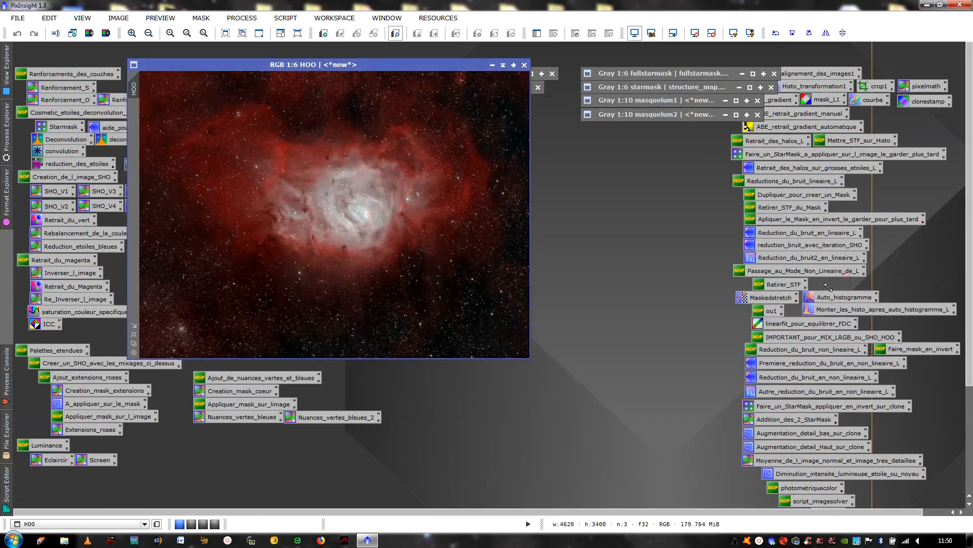
left_click(134, 335)
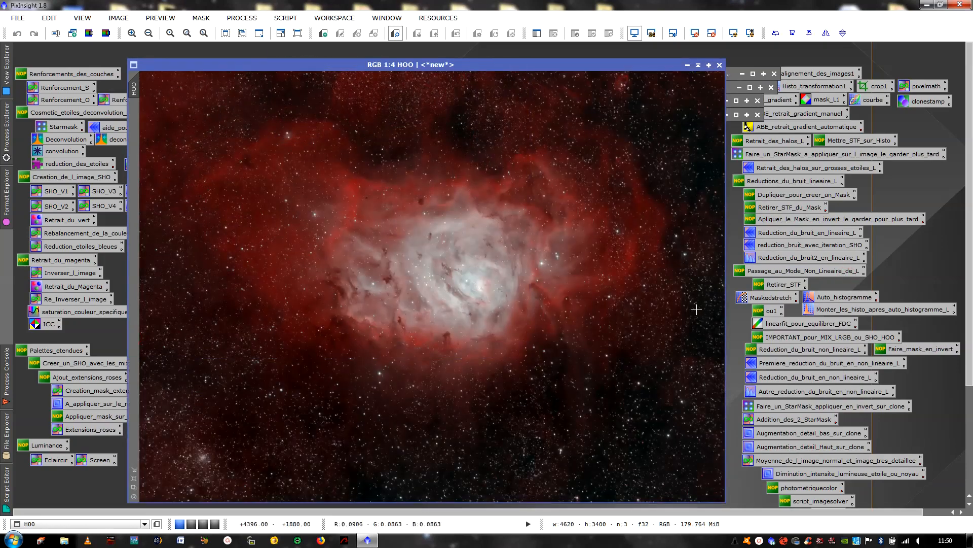
left_click_drag(571, 63, 478, 68)
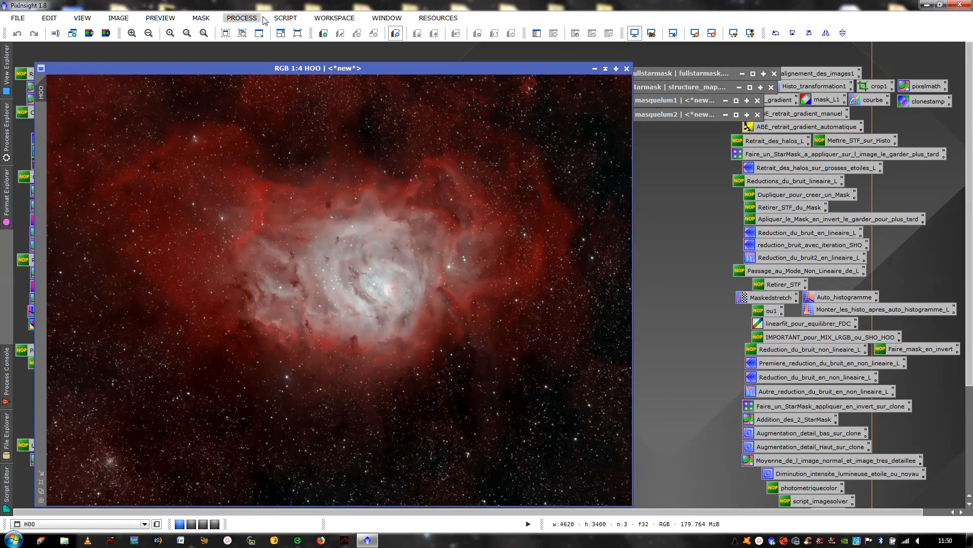
Set up LRGBCombination with only the L channel enabled and Chrominance Noise Reduction turned on
left_click(242, 19)
mouse_move(284, 32)
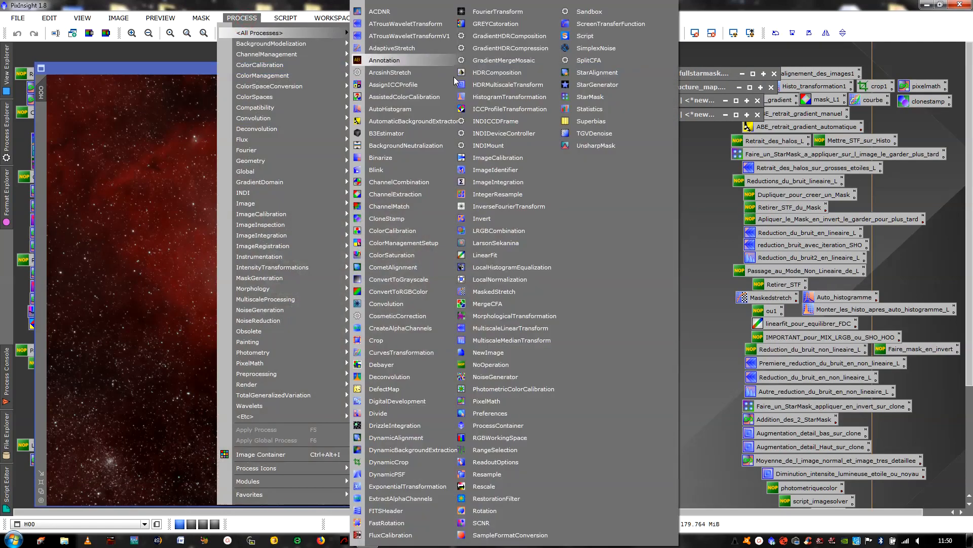
left_click(486, 230)
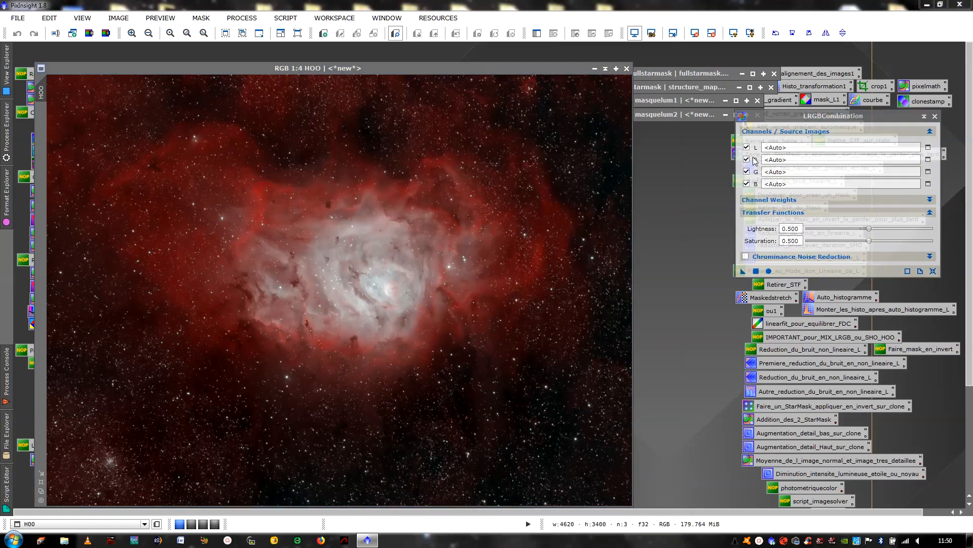
left_click(747, 160)
left_click(747, 172)
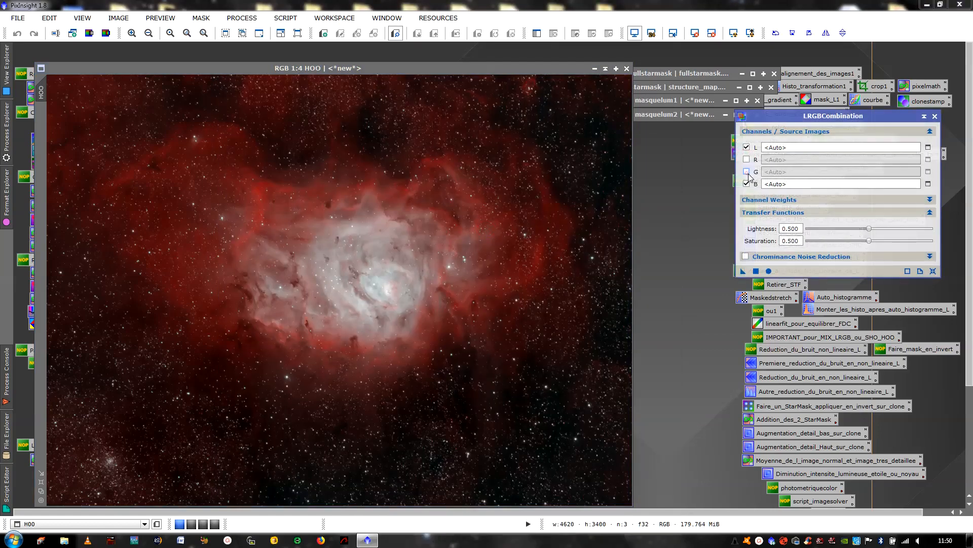
left_click(747, 184)
left_click(745, 256)
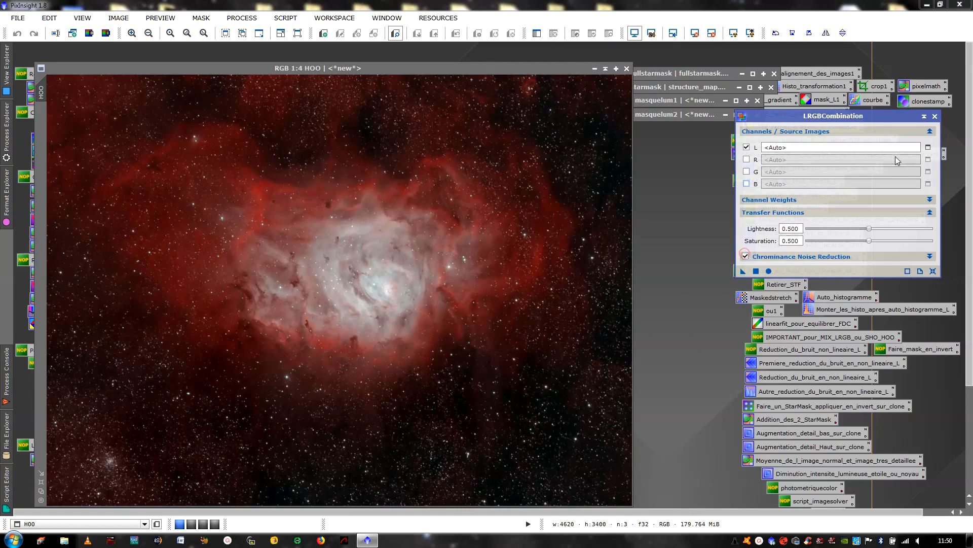
Assign Luminance as the lightness source image and apply the LRGBCombination to the HOO image
left_click(929, 147)
left_click(496, 261)
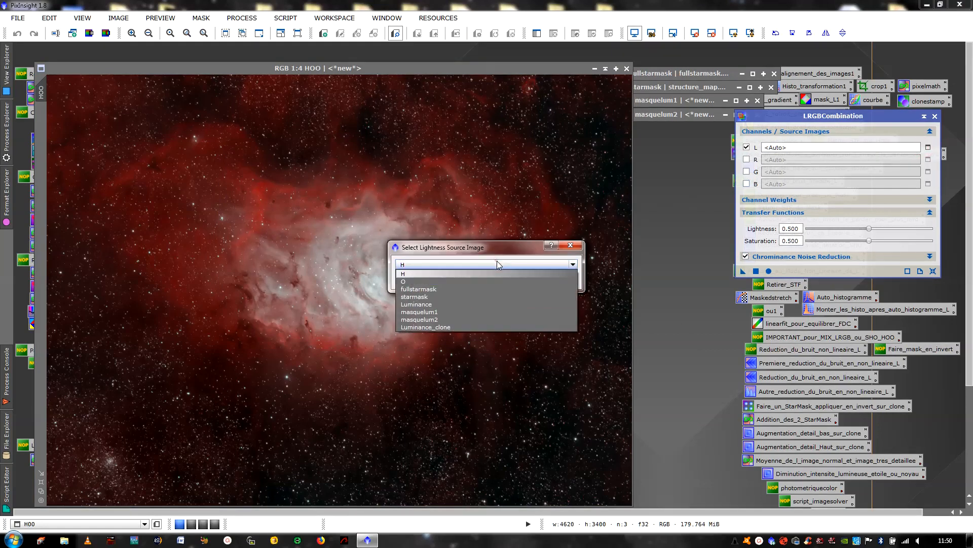
left_click(436, 306)
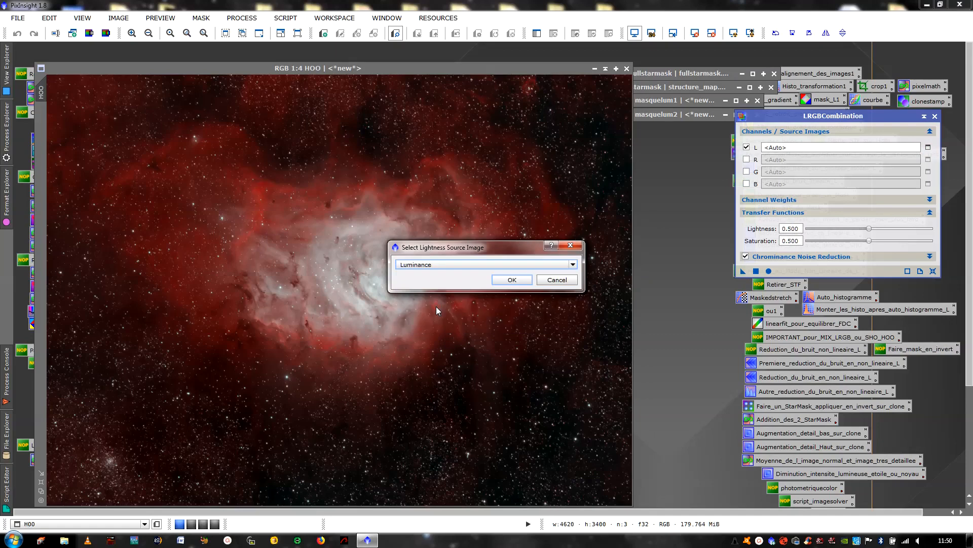
left_click(508, 279)
left_click_drag(743, 271, 459, 286)
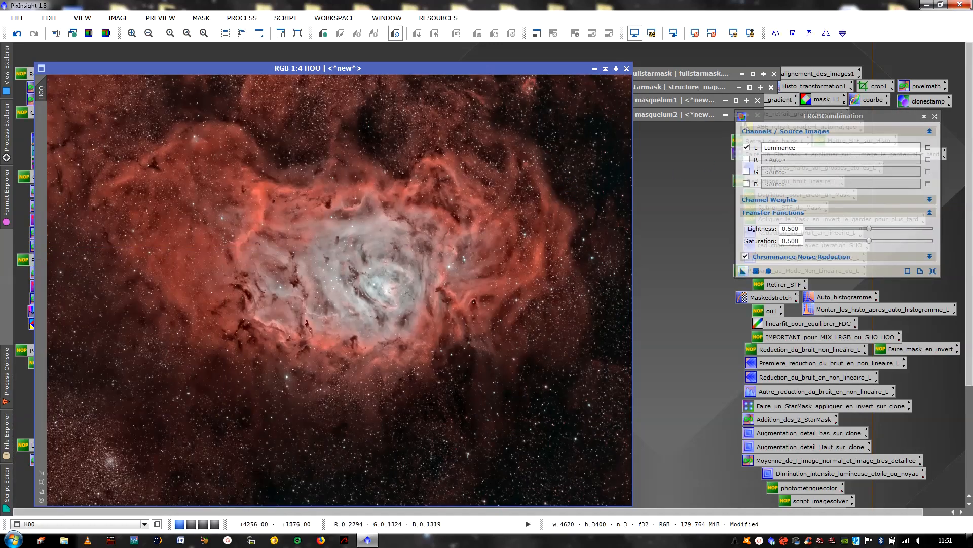
Close LRGBCombination, reopen the Luminance image at 1:9 and fit its window to the reduced view
left_click(936, 117)
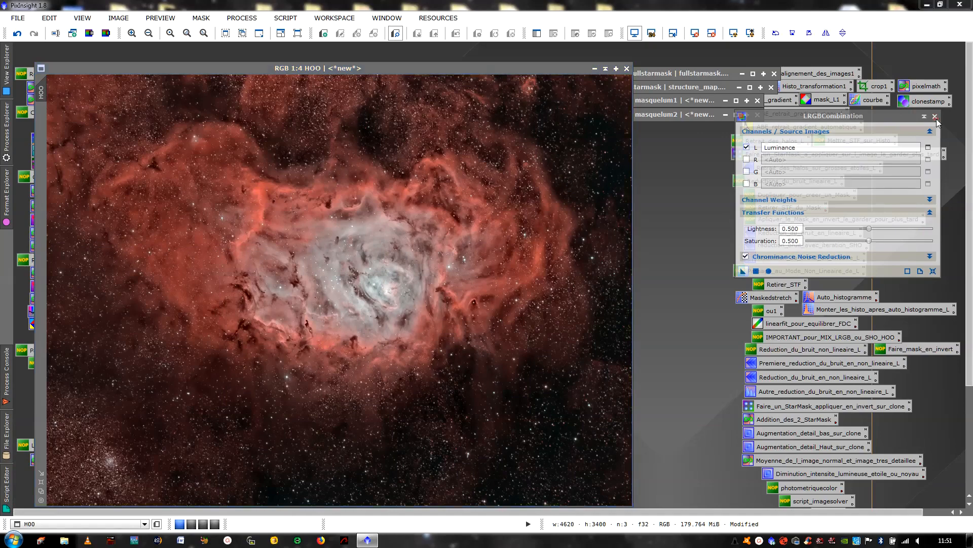
left_click(605, 68)
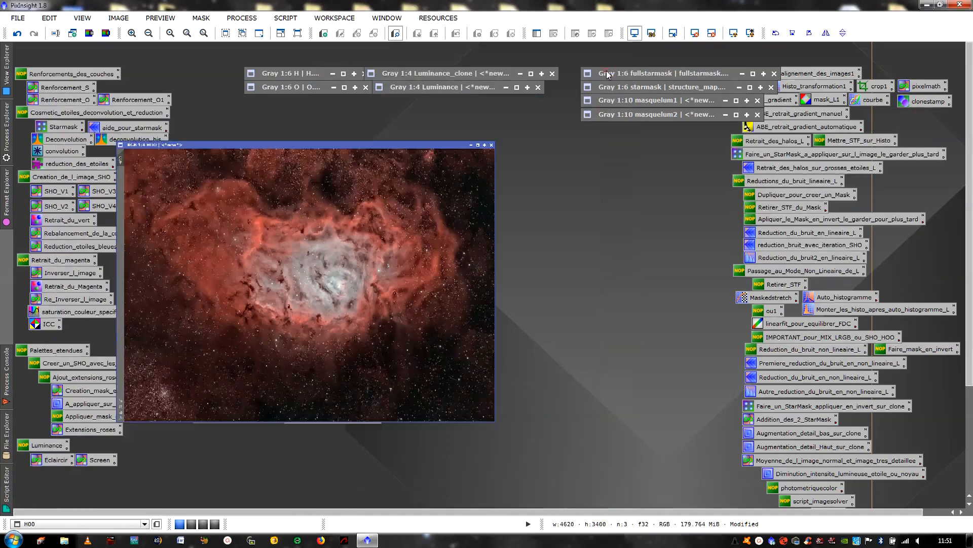
double_click(454, 87)
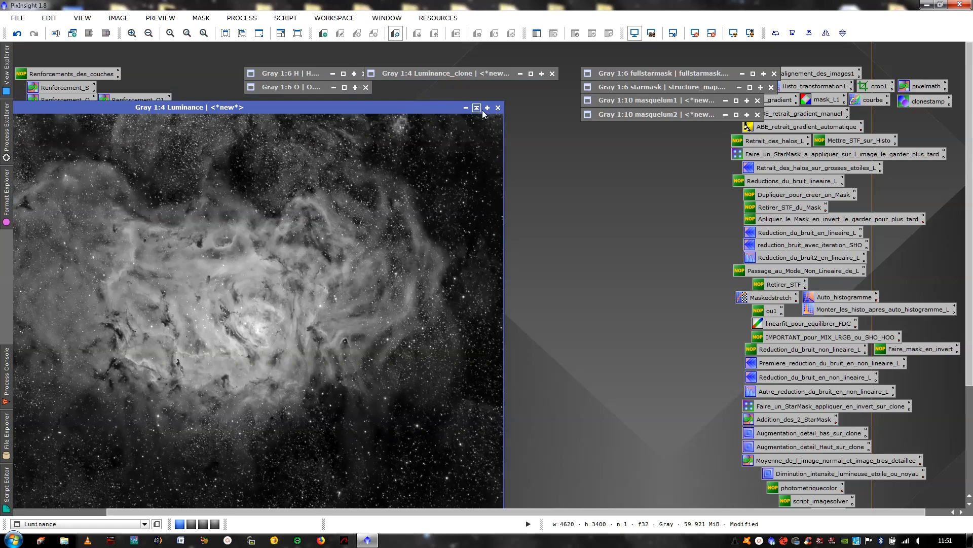
scroll(298, 221, "down", 5)
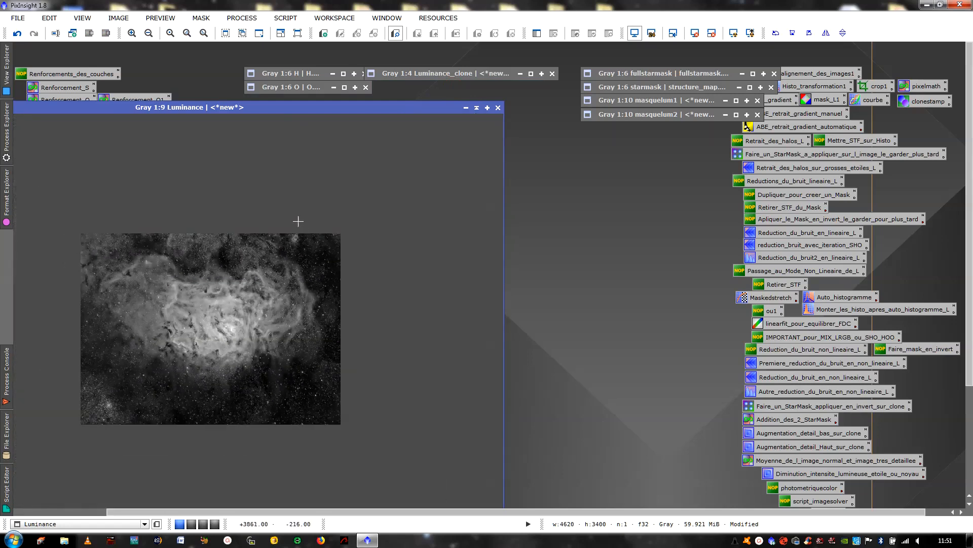
left_click_drag(285, 104, 421, 45)
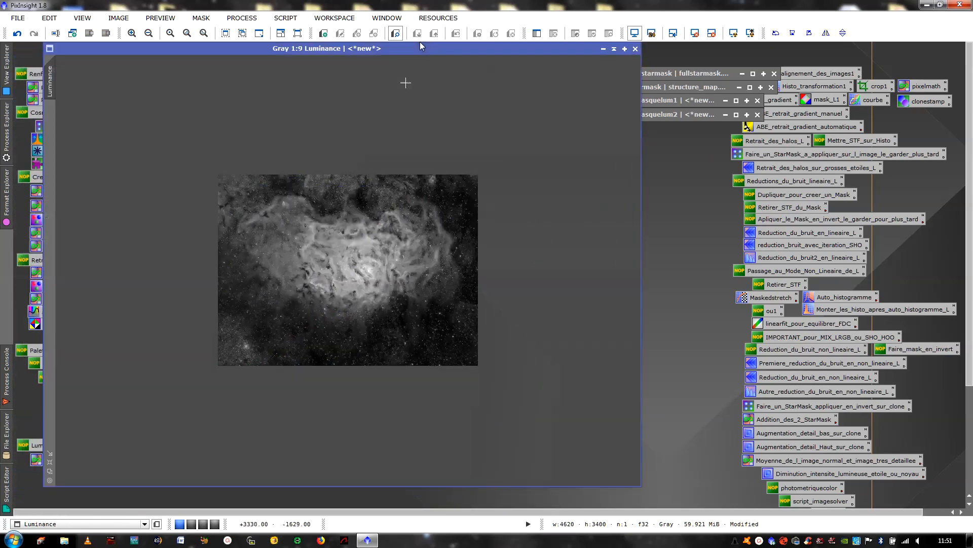
left_click(53, 450)
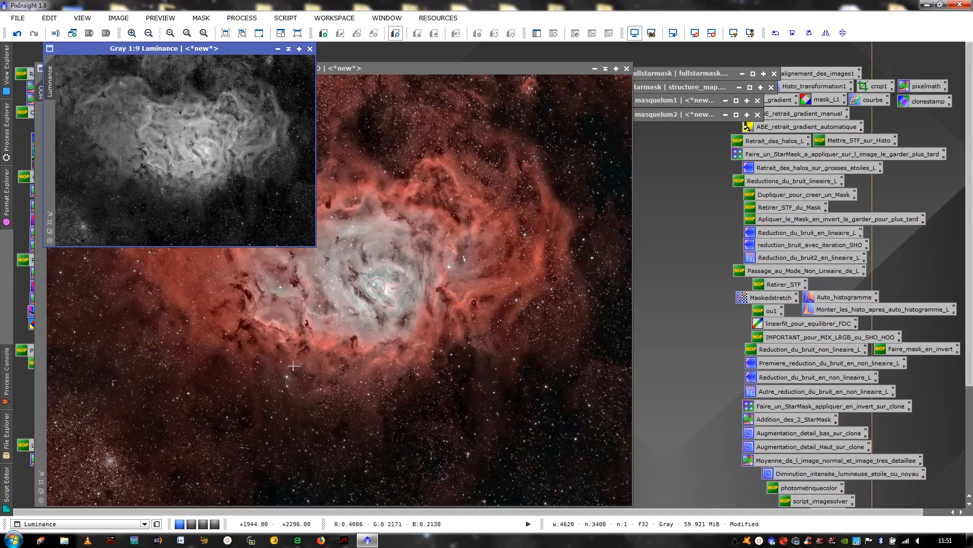
Reduce the HOO image to 1:8, fit its window to it and place it beneath Luminance
left_click(379, 286)
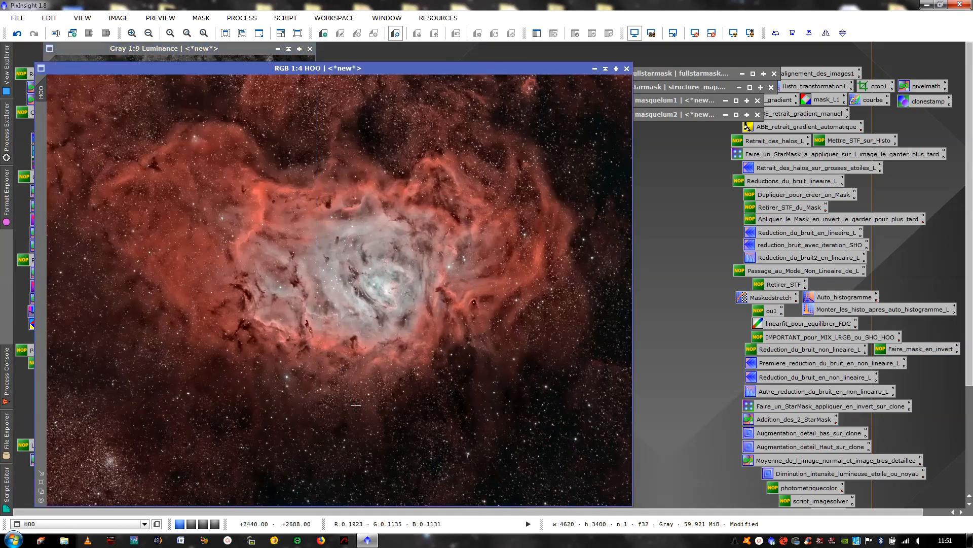
scroll(377, 290, "down", 4)
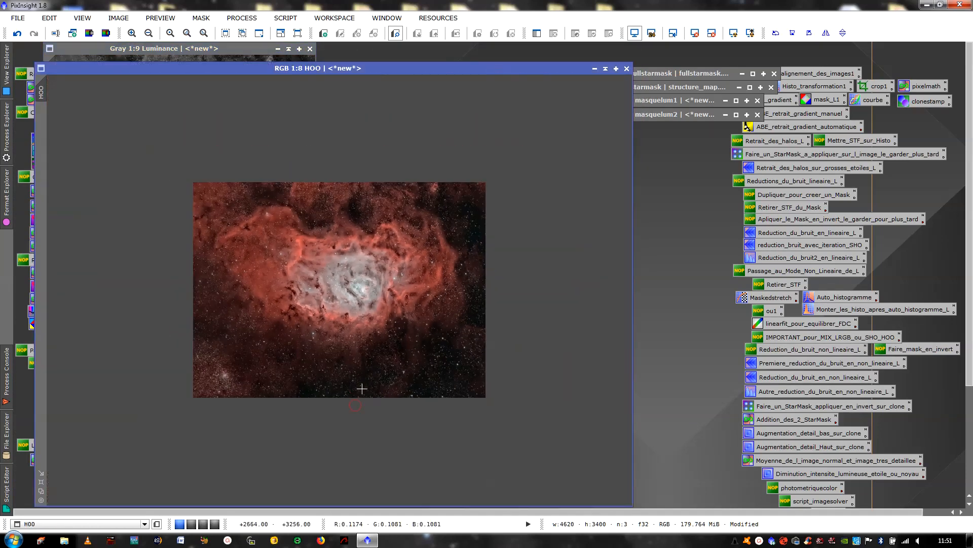
left_click(41, 474)
left_click_drag(241, 87, 248, 260)
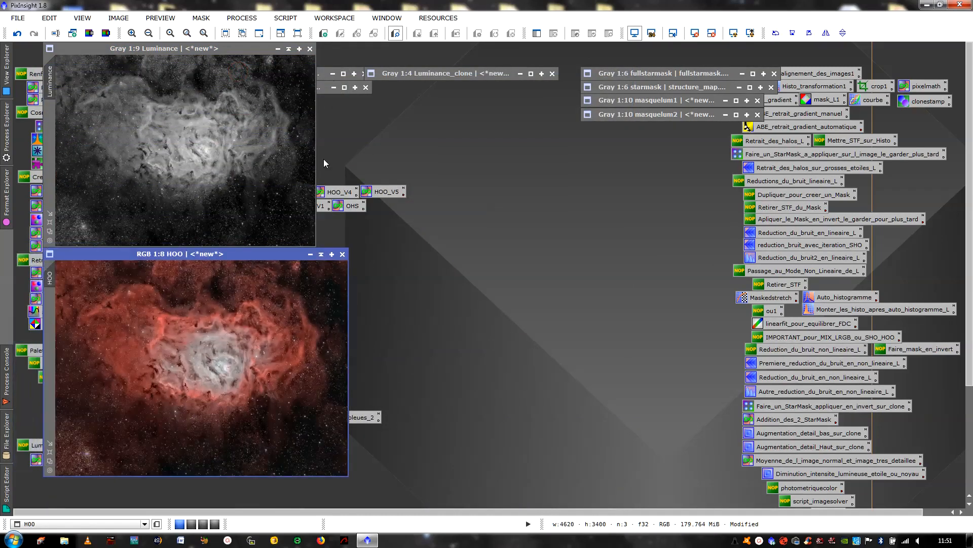
Create a second HOO colour image with the saved HOO_V1 PixelMath expressions and display it at 1:8 beside the first
left_click(289, 49)
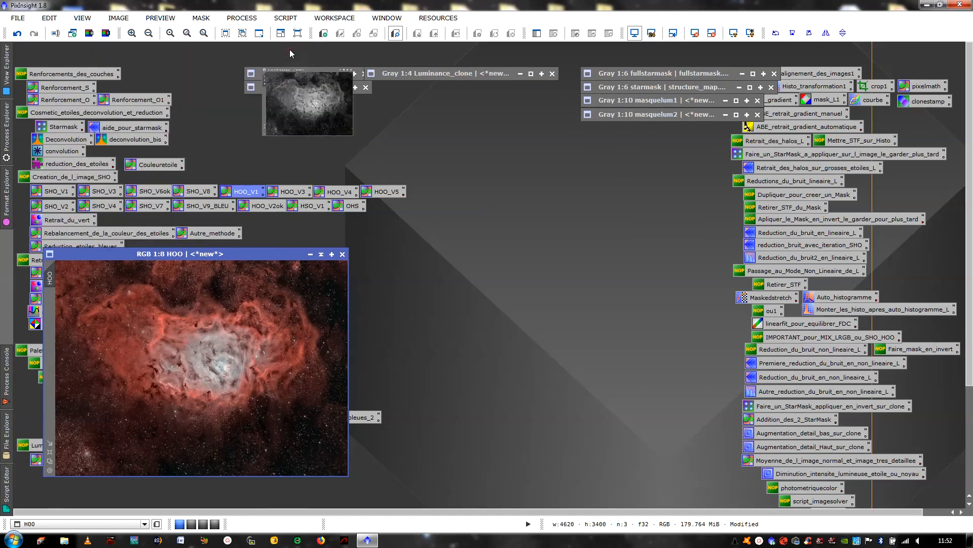
double_click(245, 190)
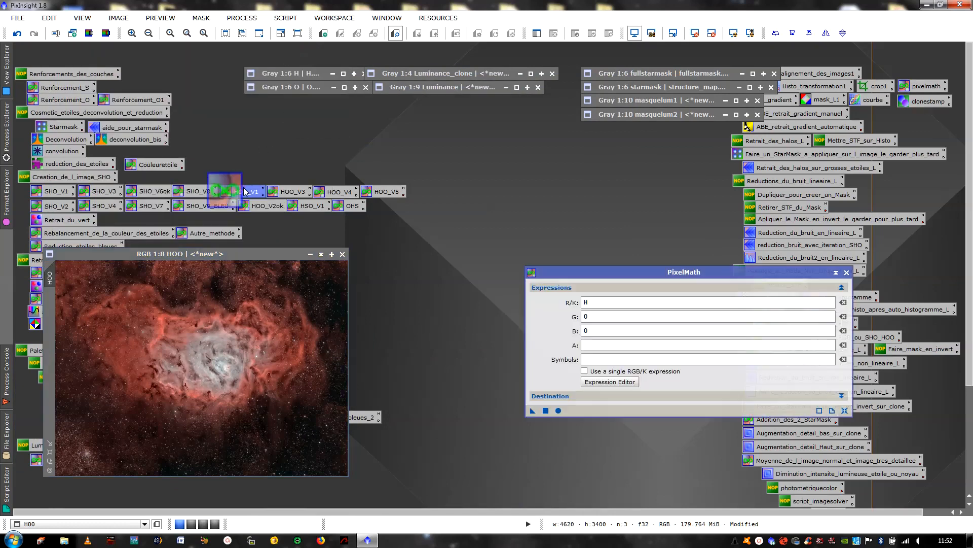
left_click(546, 411)
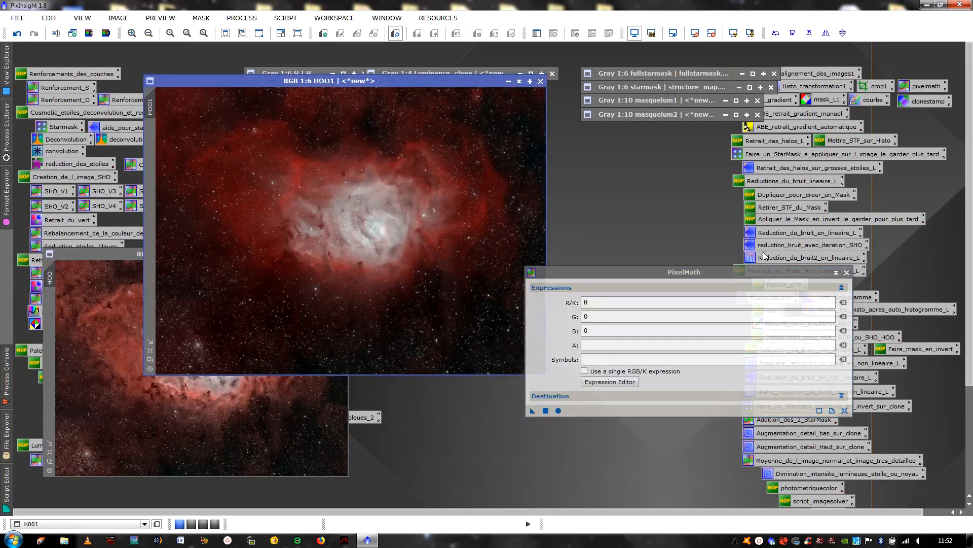
left_click(847, 273)
left_click_drag(479, 81, 751, 223)
scroll(573, 437, "down", 2)
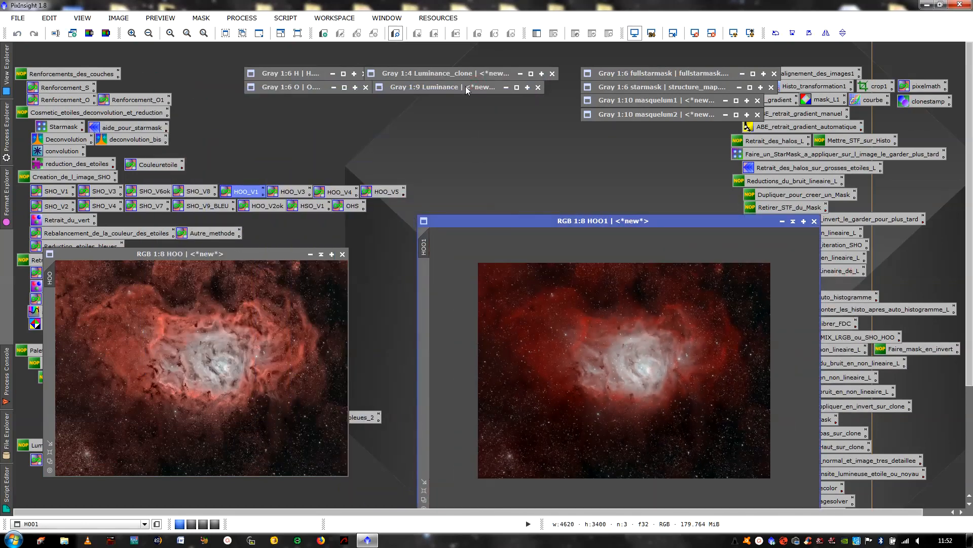
Reopen Luminance and Luminance_clone, reducing the clone to 1:8 in a fitted window above the second HOO image
left_click(516, 87)
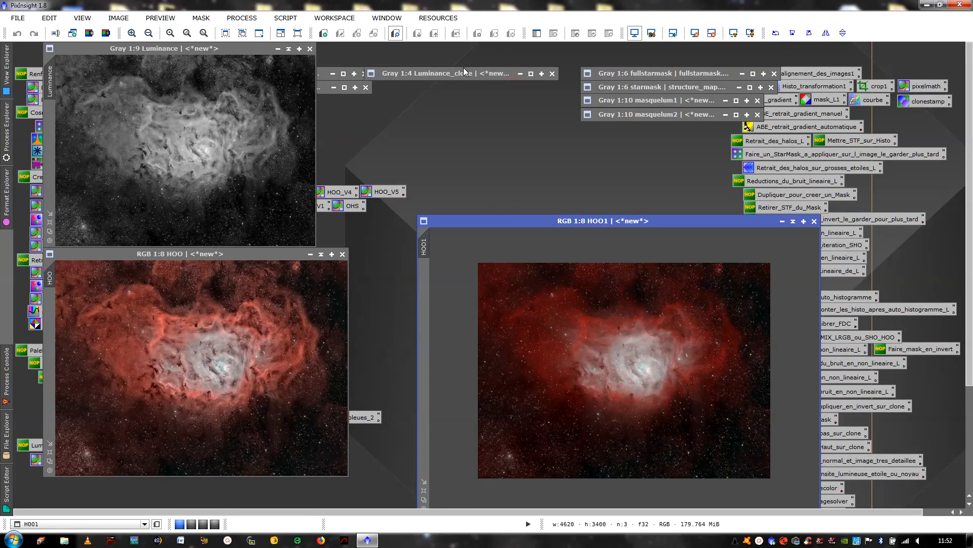
left_click(511, 74)
left_click(532, 74)
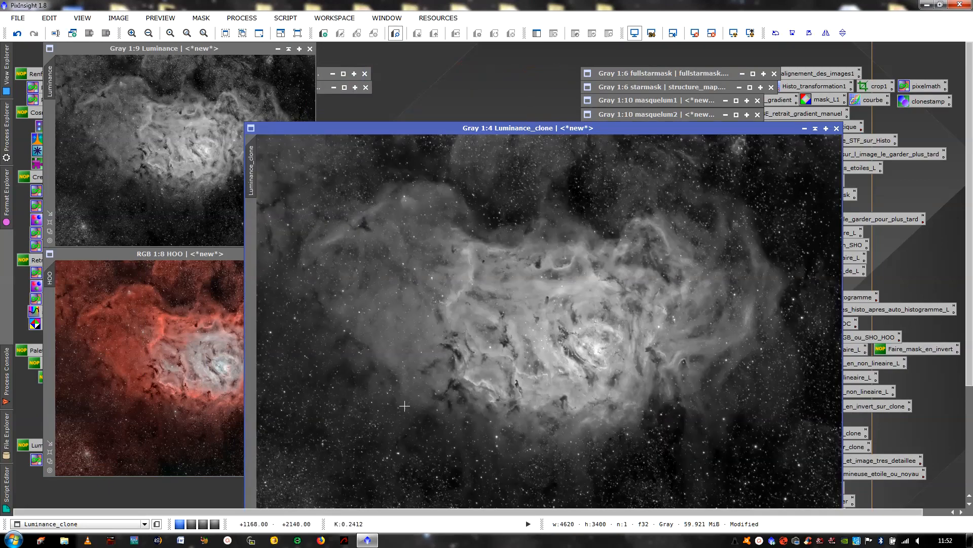
left_click_drag(495, 129, 473, 56)
scroll(426, 203, "down", 4)
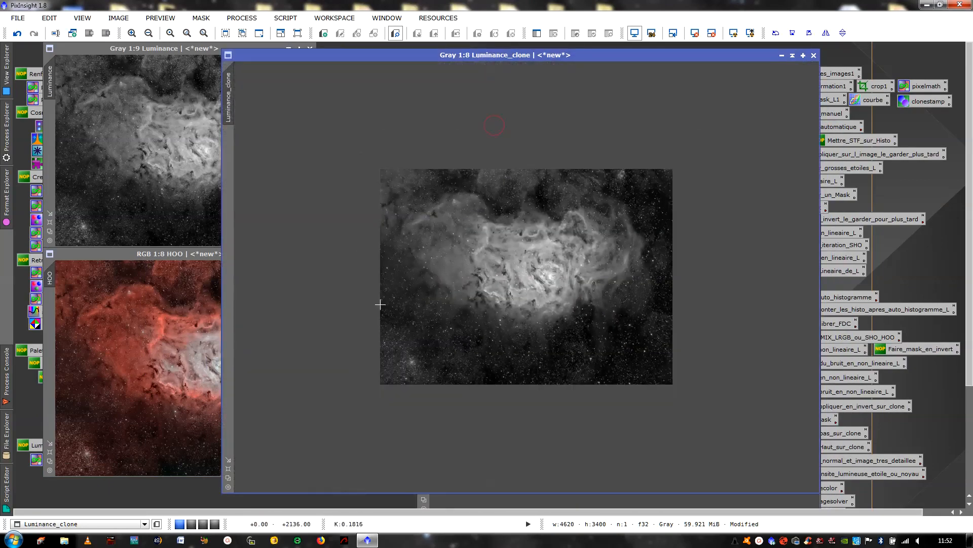
left_click(228, 459)
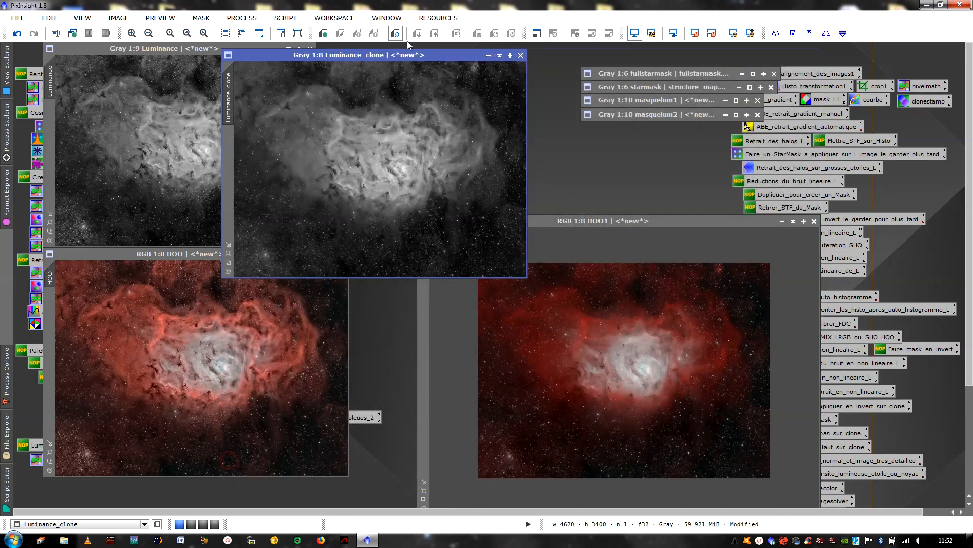
left_click_drag(412, 54, 628, 36)
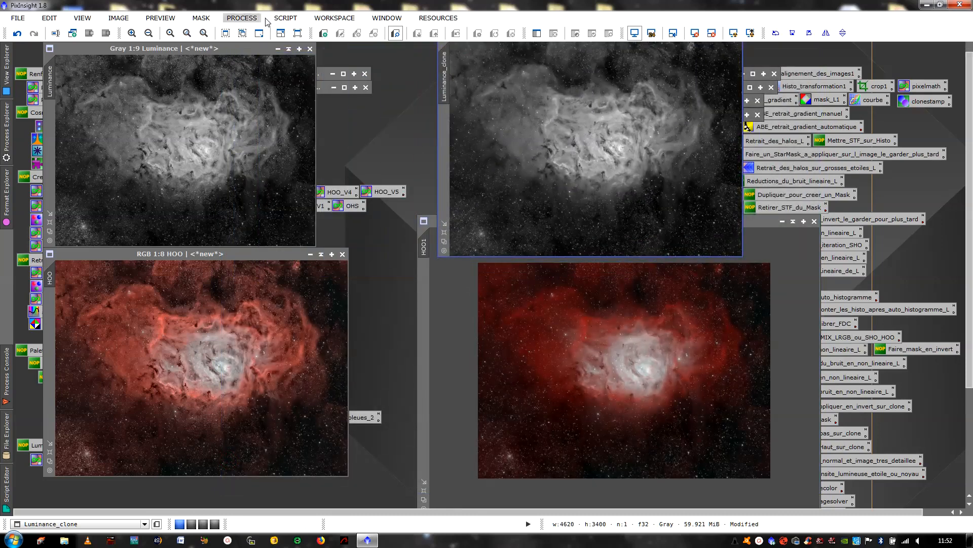
Apply LRGBCombination to the second HOO image with Luminance_clone as the L source, keeping chrominance noise reduction on
left_click(539, 320)
left_click(242, 17)
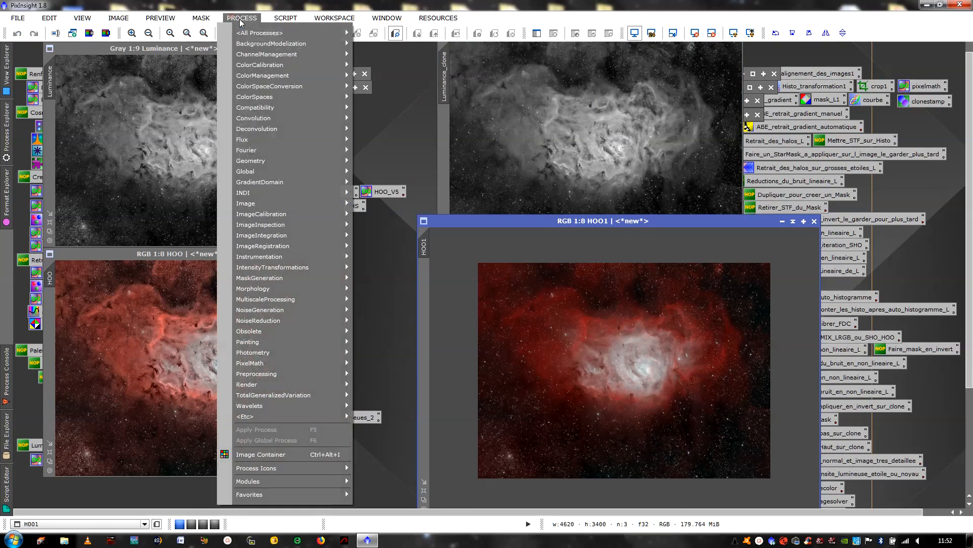
mouse_move(284, 32)
left_click(519, 230)
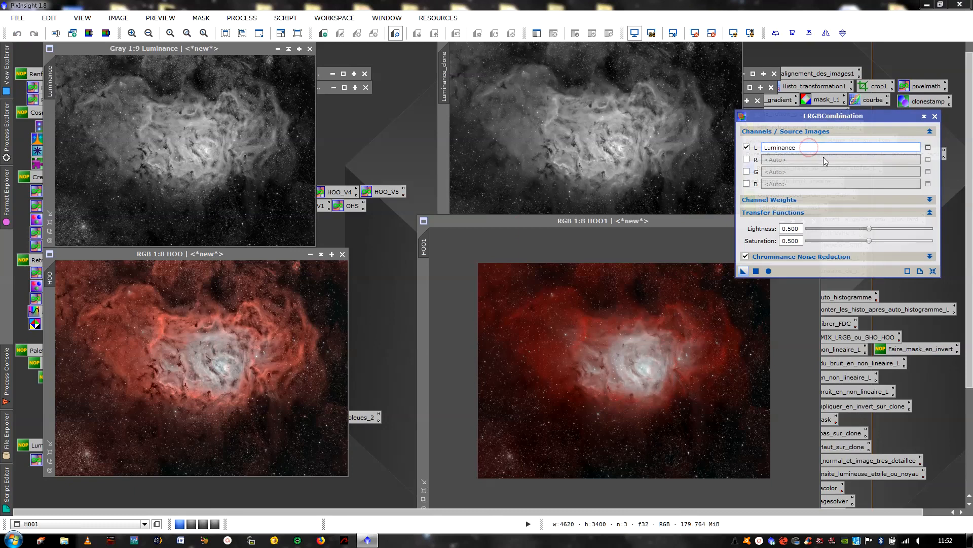
left_click_drag(969, 177, 950, 130)
left_click(811, 147)
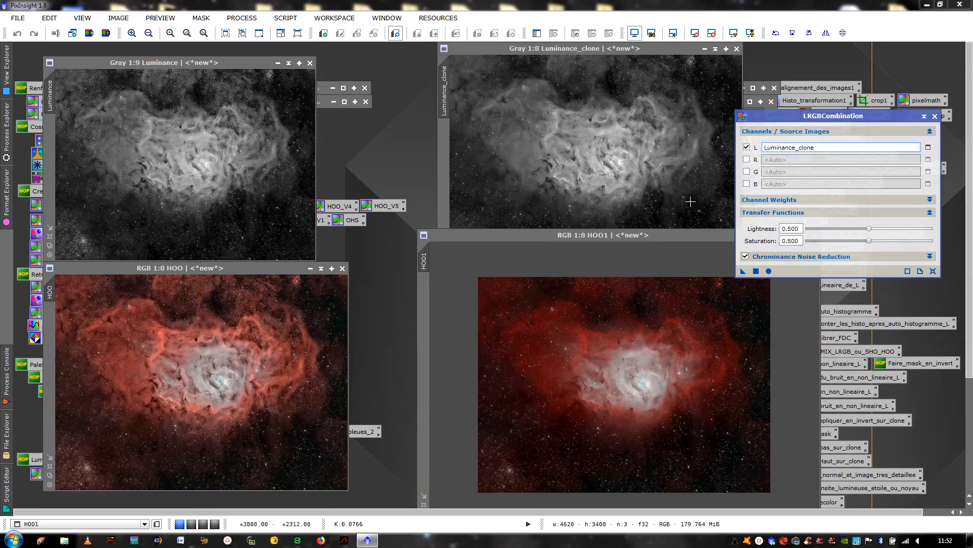
left_click(744, 271)
left_click_drag(745, 274, 696, 366)
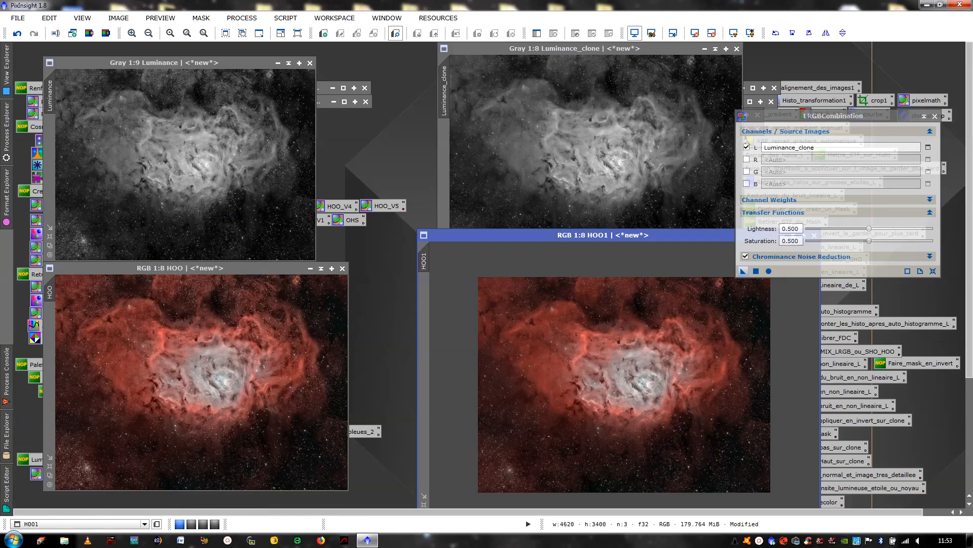
left_click(934, 116)
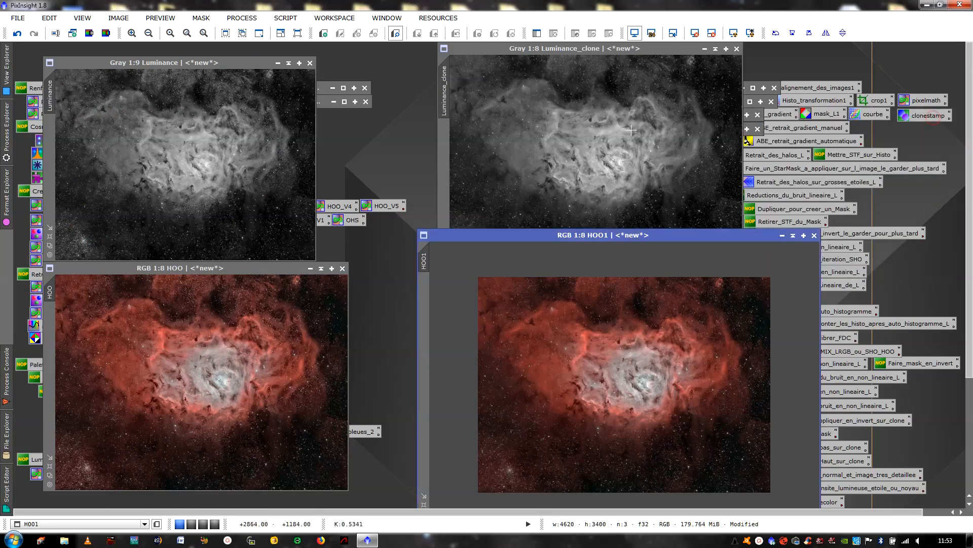
Fit the HOO1 window to its image and set both colour results side by side
left_click_drag(636, 236, 578, 243)
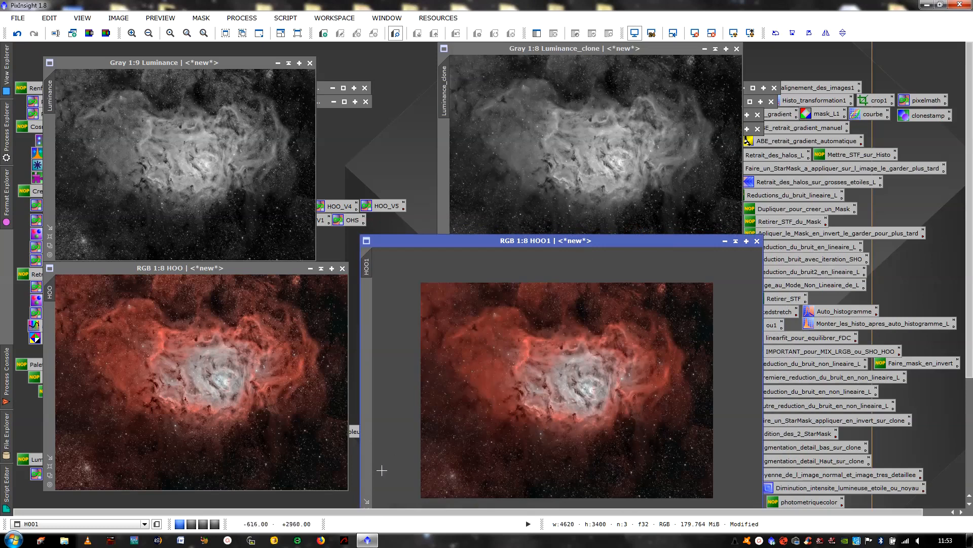
left_click(367, 501)
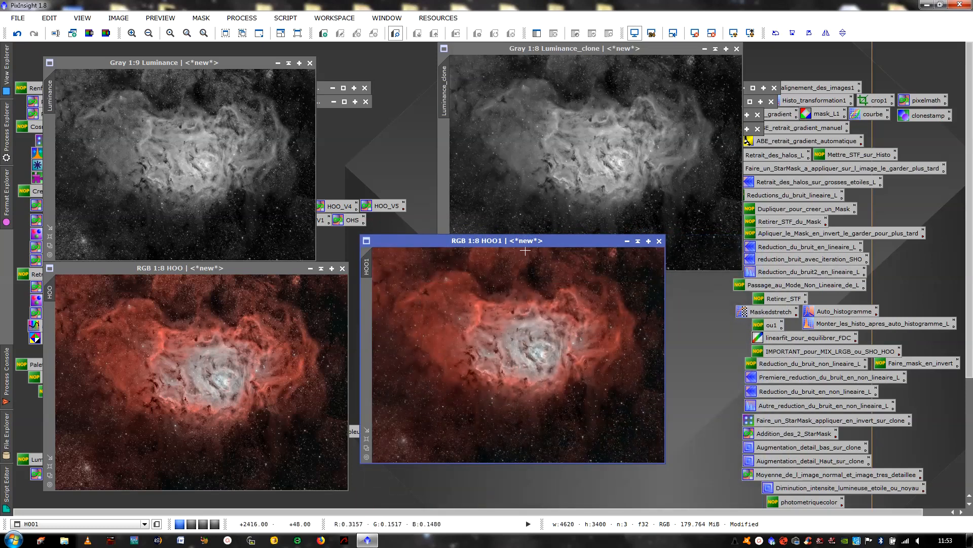
left_click_drag(532, 247, 739, 162)
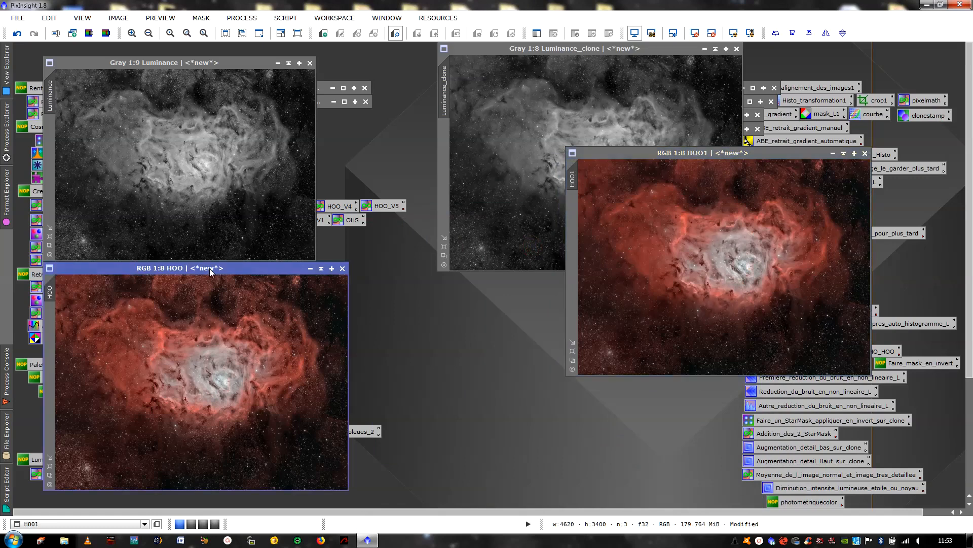
left_click_drag(217, 271, 306, 162)
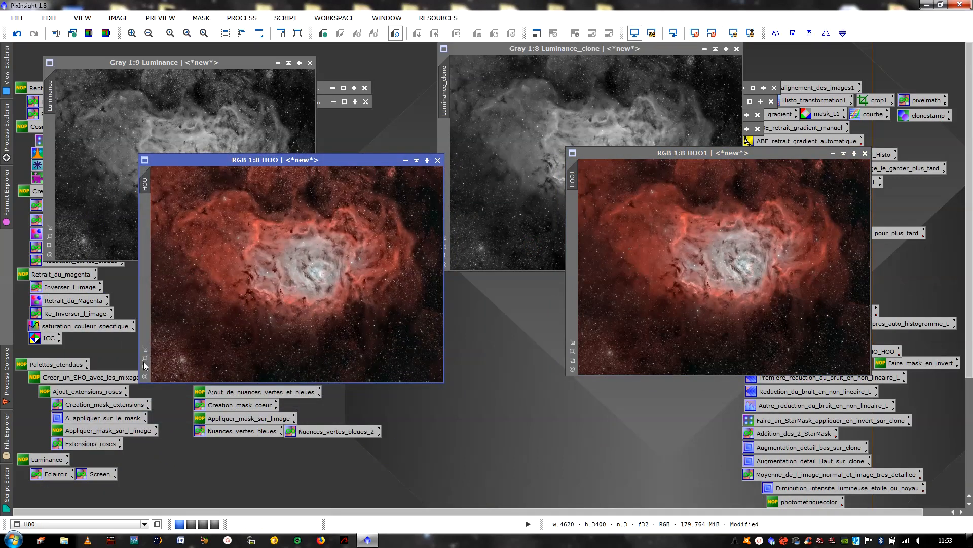
Enlarge HOO and HOO1 to 1:4 and align their windows next to each other for comparison
left_click(145, 357)
left_click_drag(425, 77, 260, 63)
left_click(705, 321)
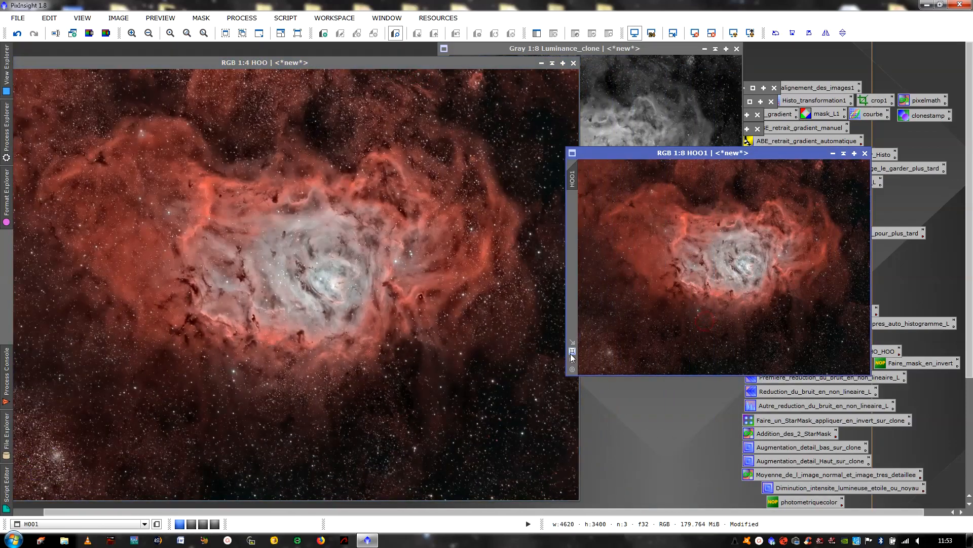
left_click(573, 355)
left_click_drag(595, 80, 759, 63)
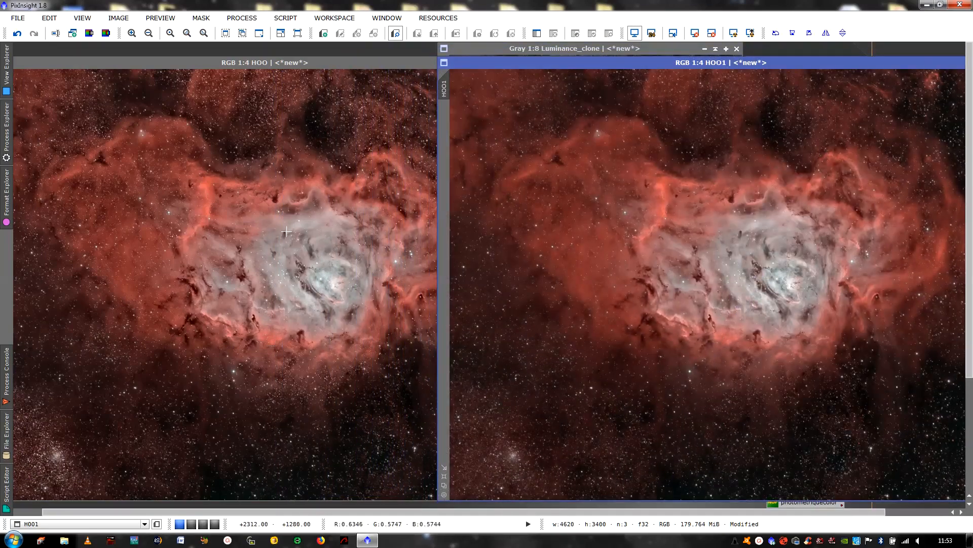
left_click_drag(319, 65, 230, 72)
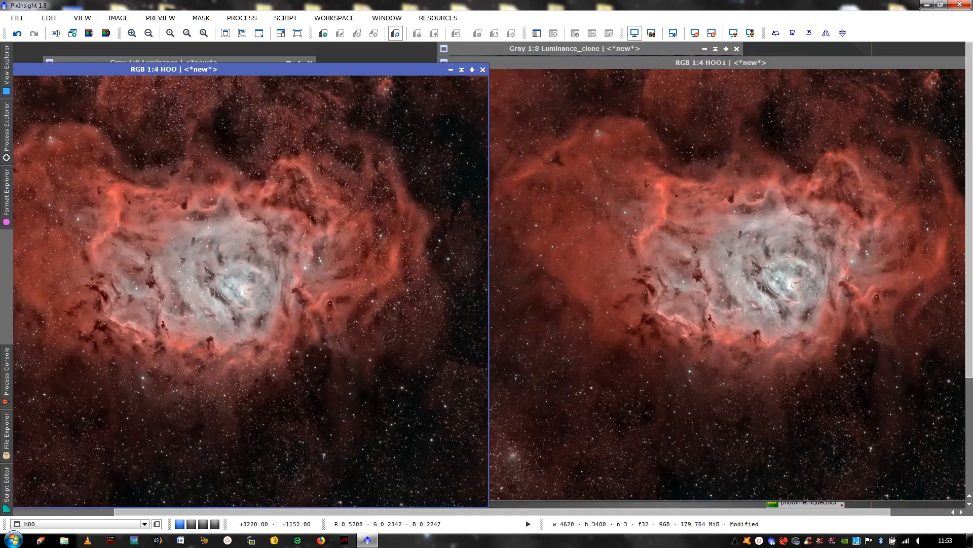
Compare nebula detail and stars in HOO and HOO1, both at overview scale and close up on the bright core
left_click(684, 291)
scroll(685, 291, "up", 1)
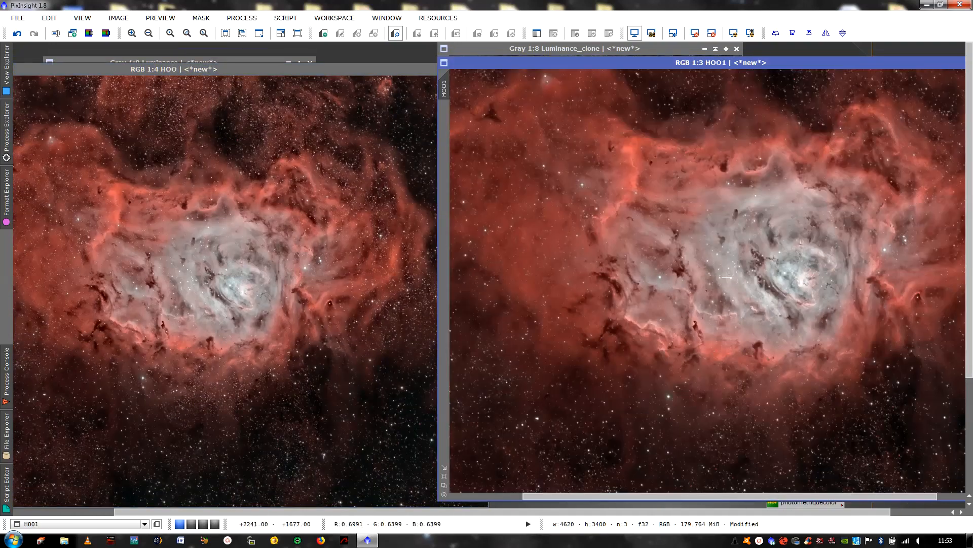
left_click(334, 290)
scroll(334, 287, "up", 1)
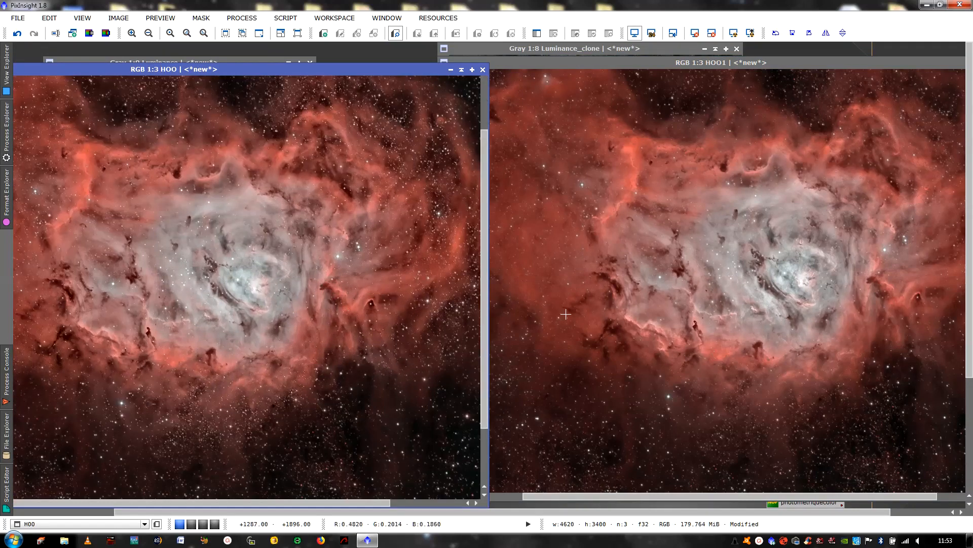
left_click_drag(661, 68, 642, 75)
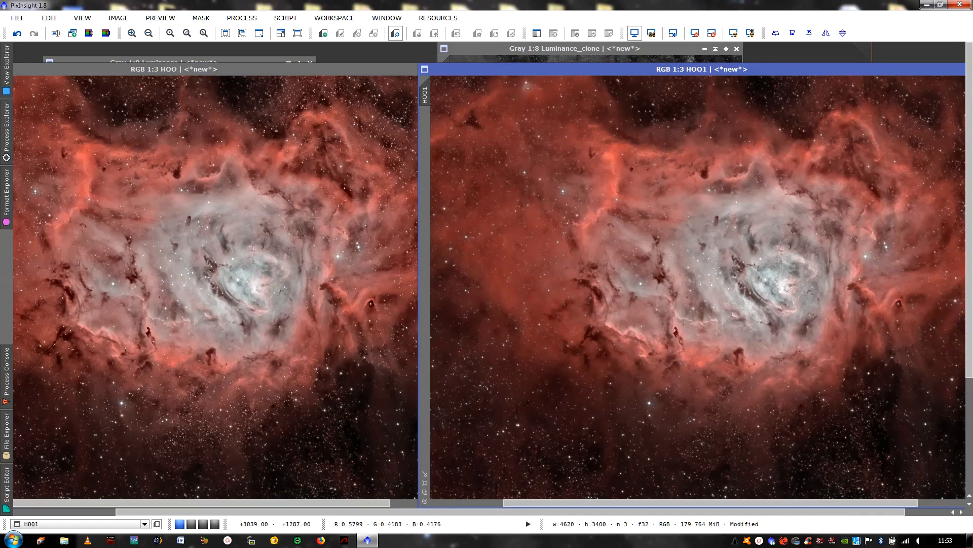
left_click(197, 202)
scroll(187, 213, "up", 3)
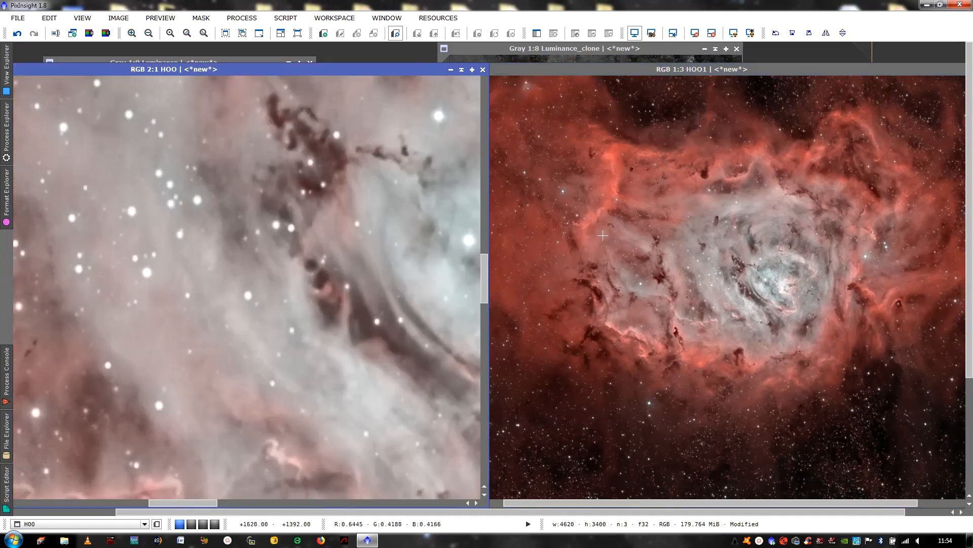
left_click(602, 235)
scroll(603, 236, "up", 4)
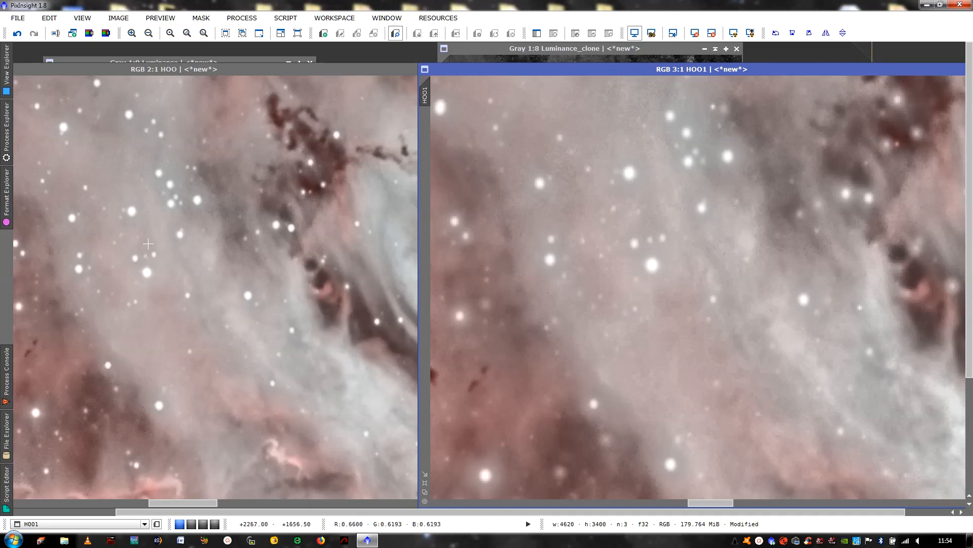
scroll(223, 255, "down", 4)
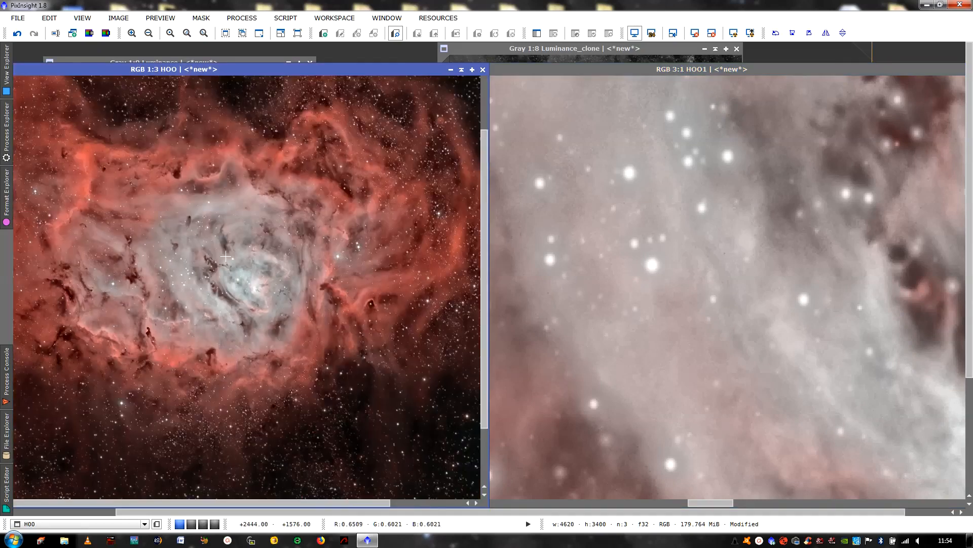
scroll(623, 263, "down", 5)
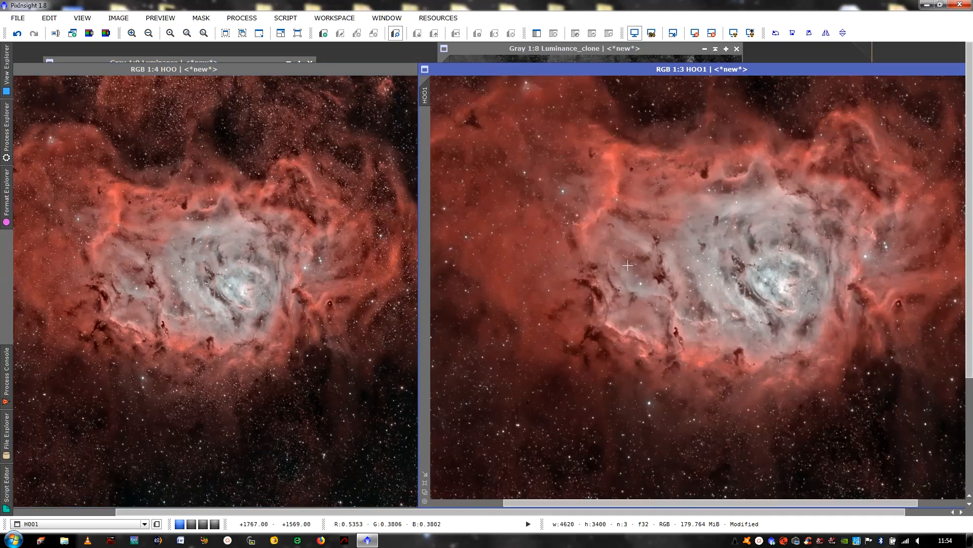